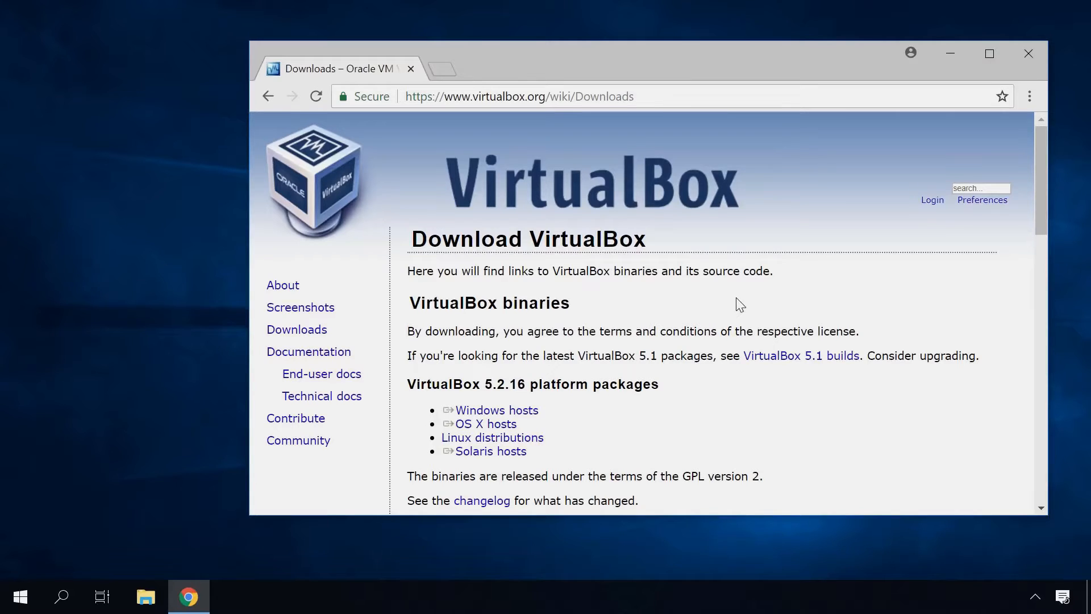
On virtualbox.org, download the Windows hosts package from the VirtualBox 5.2.16 platform packages
click(502, 413)
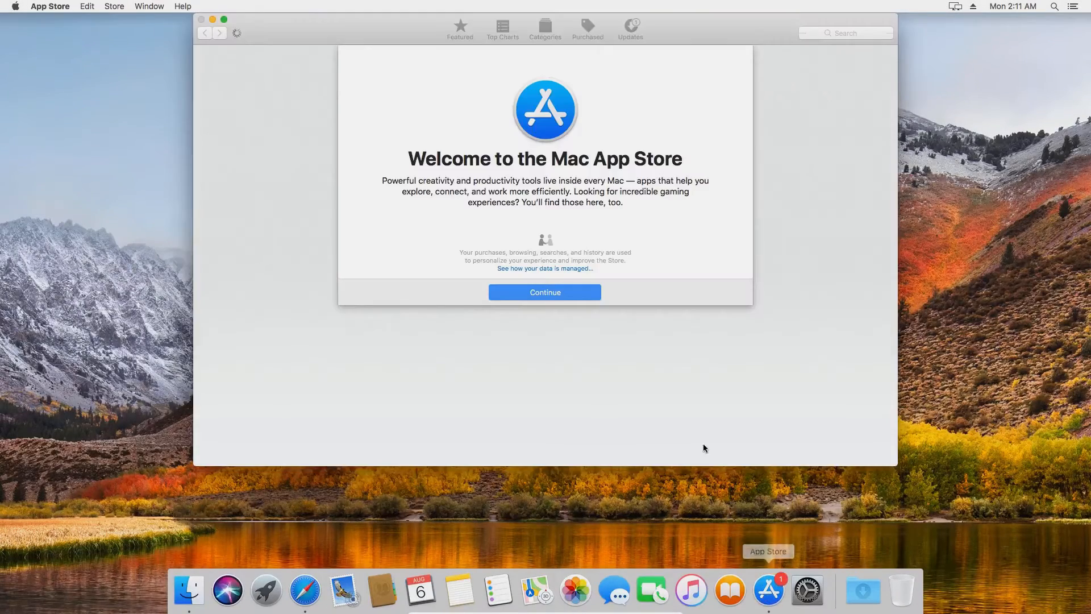
Search the App Store for 'high sierra' and start downloading macOS High Sierra
click(577, 292)
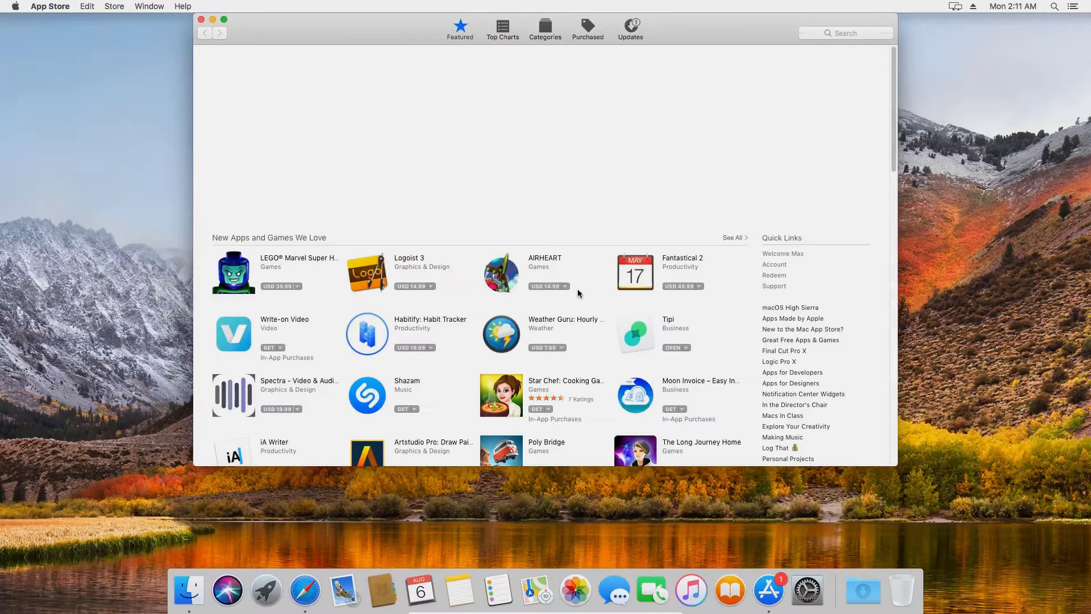
click(845, 34)
text(hi)
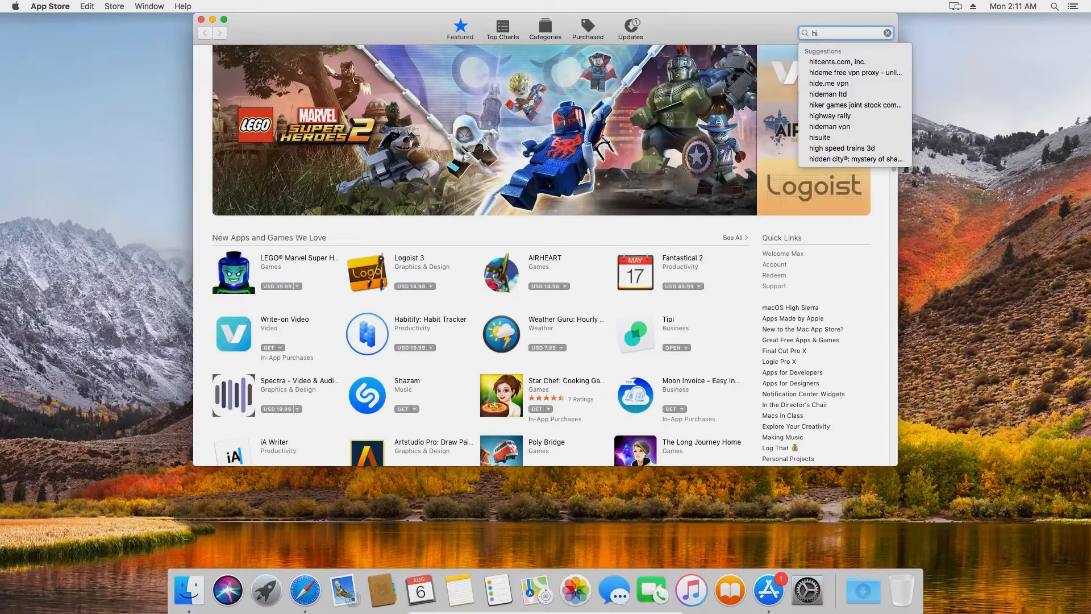
text(gh sierra)
key(Return)
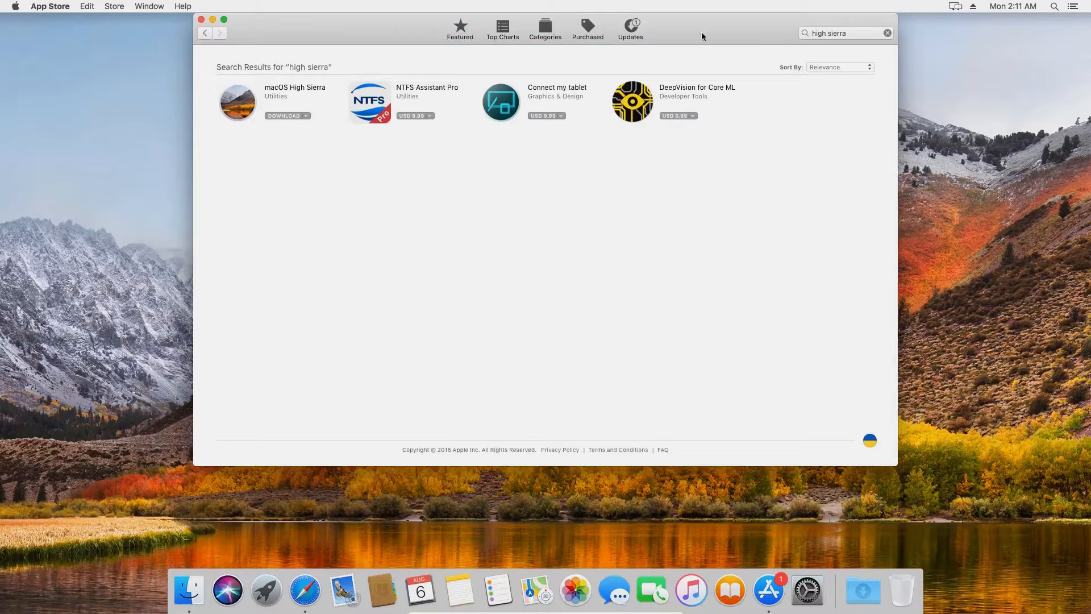
click(304, 90)
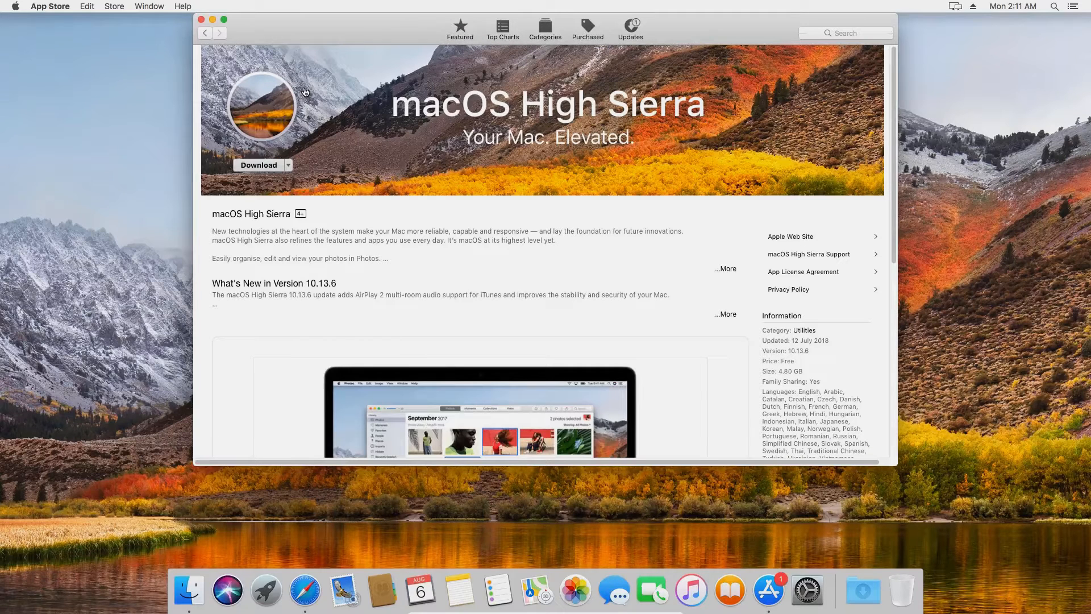
click(263, 167)
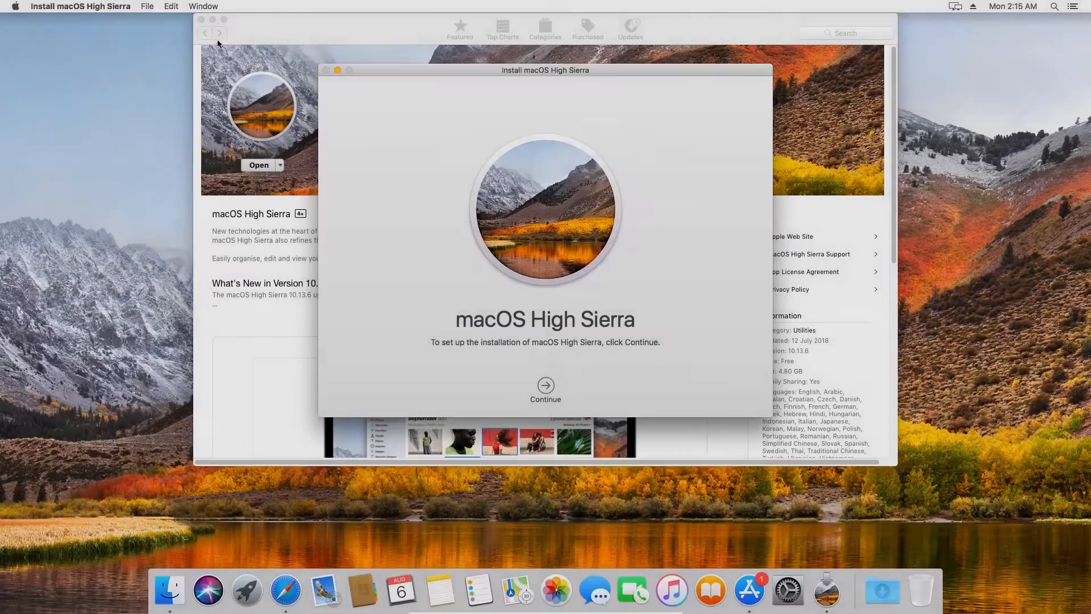
Quit the launched macOS High Sierra installer and close the App Store
click(114, 8)
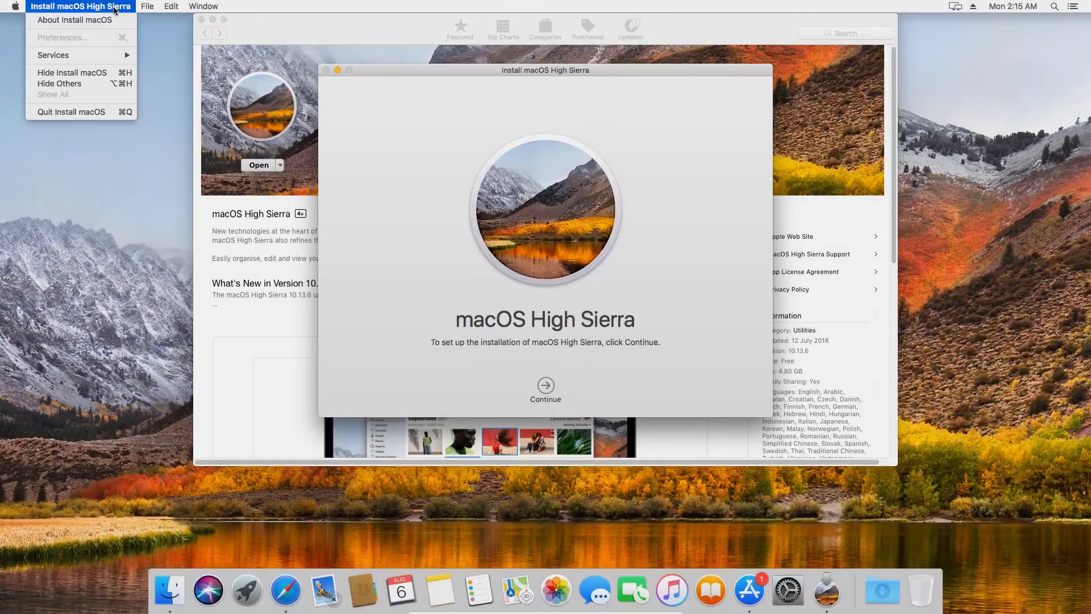
click(75, 111)
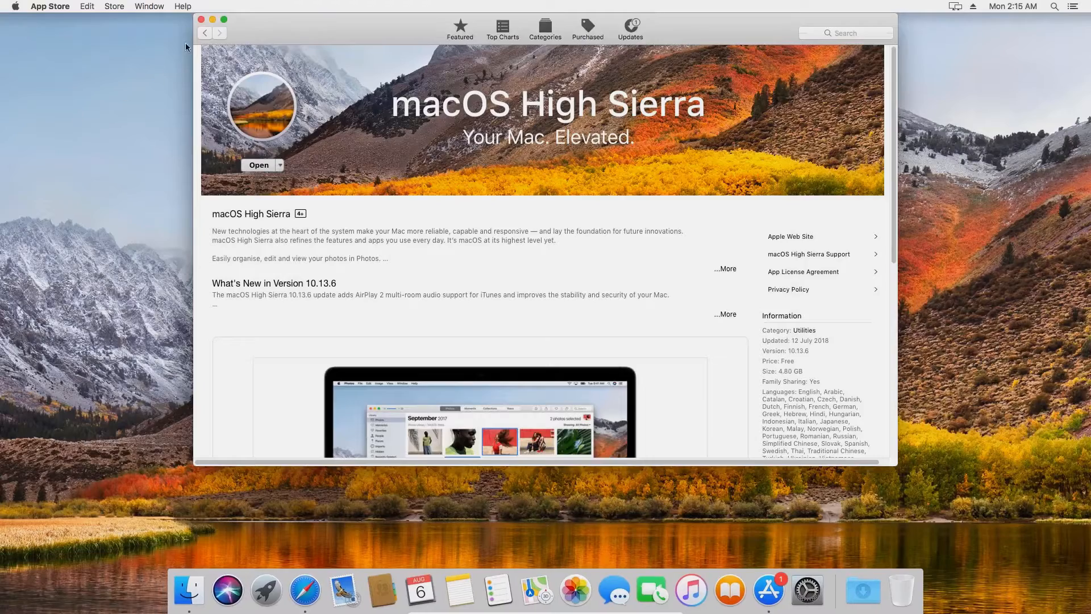
click(201, 19)
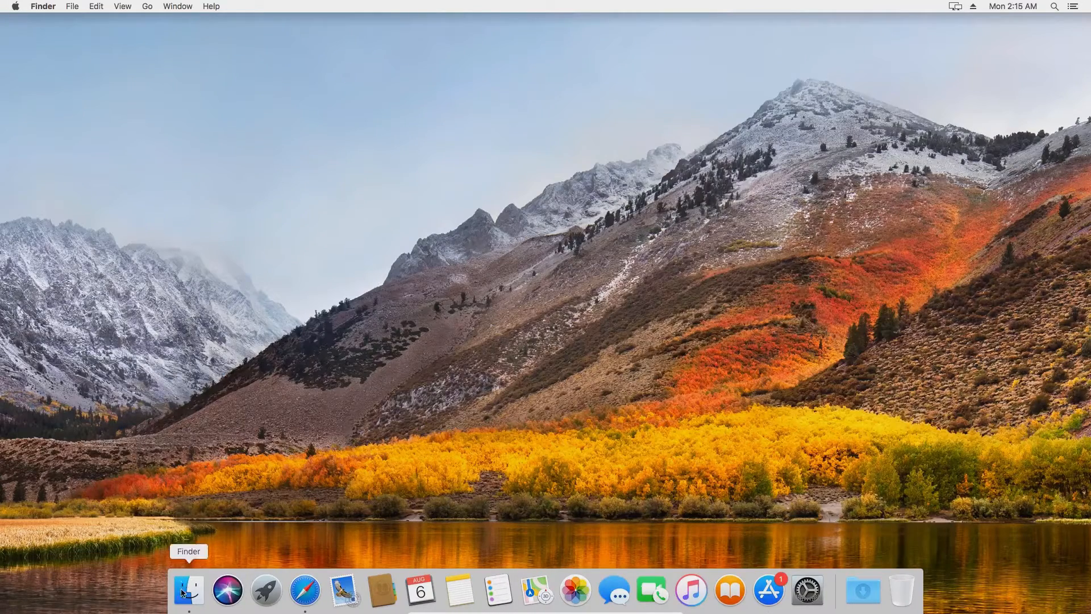
Show Finder's Applications folder as a list and select Install macOS High Sierra
click(182, 592)
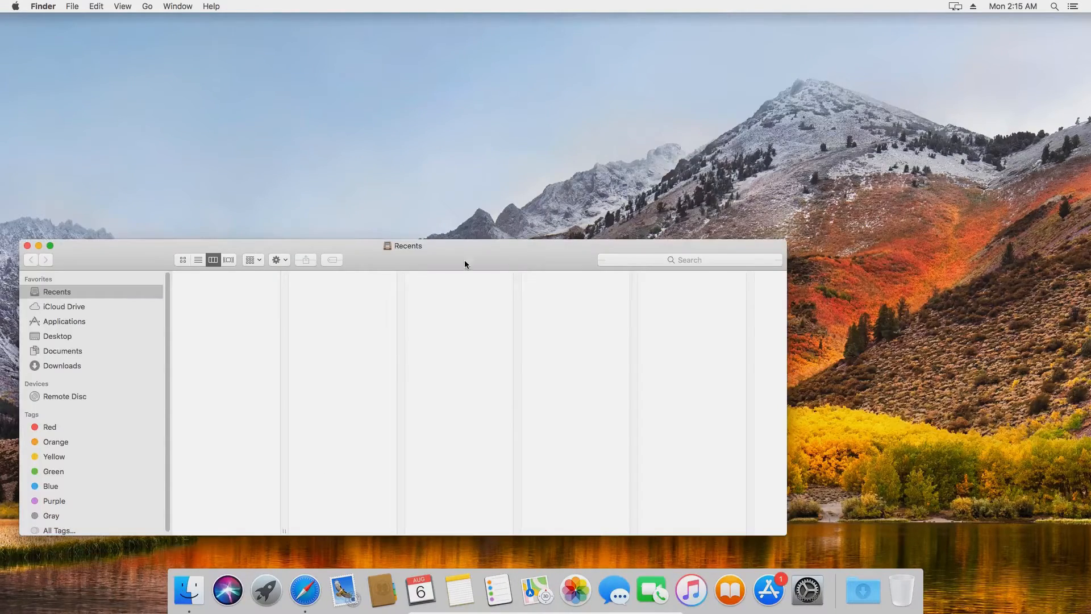
drag(465, 264, 600, 130)
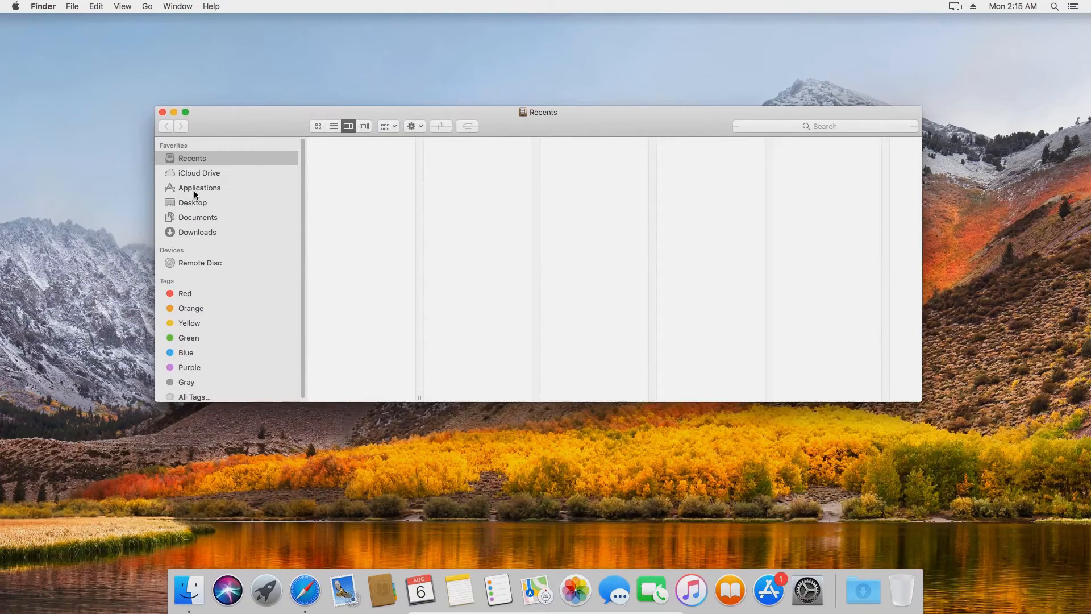
click(190, 232)
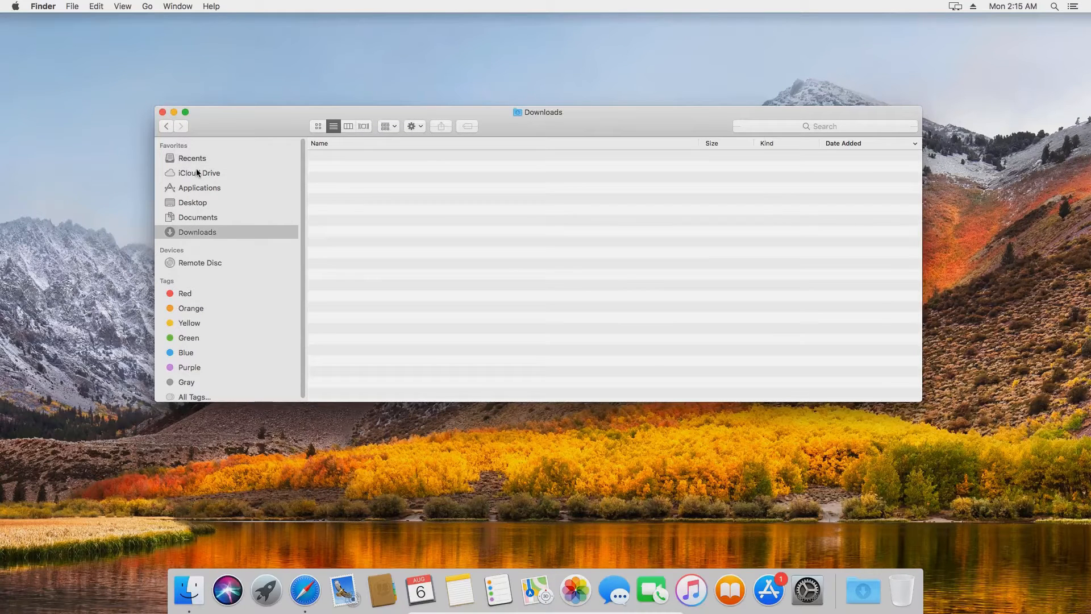
click(193, 189)
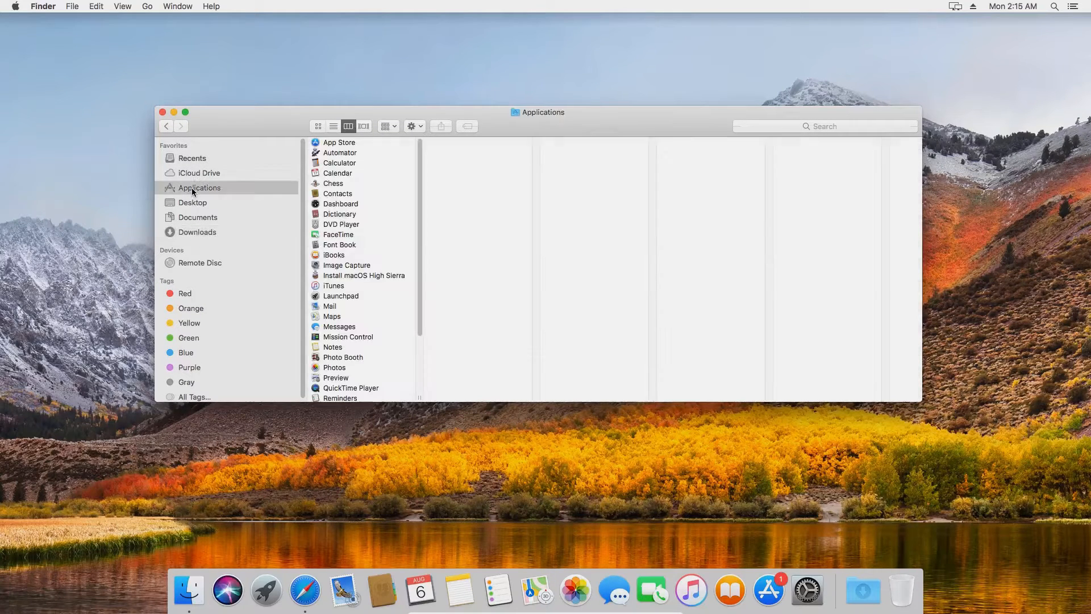
double_click(589, 114)
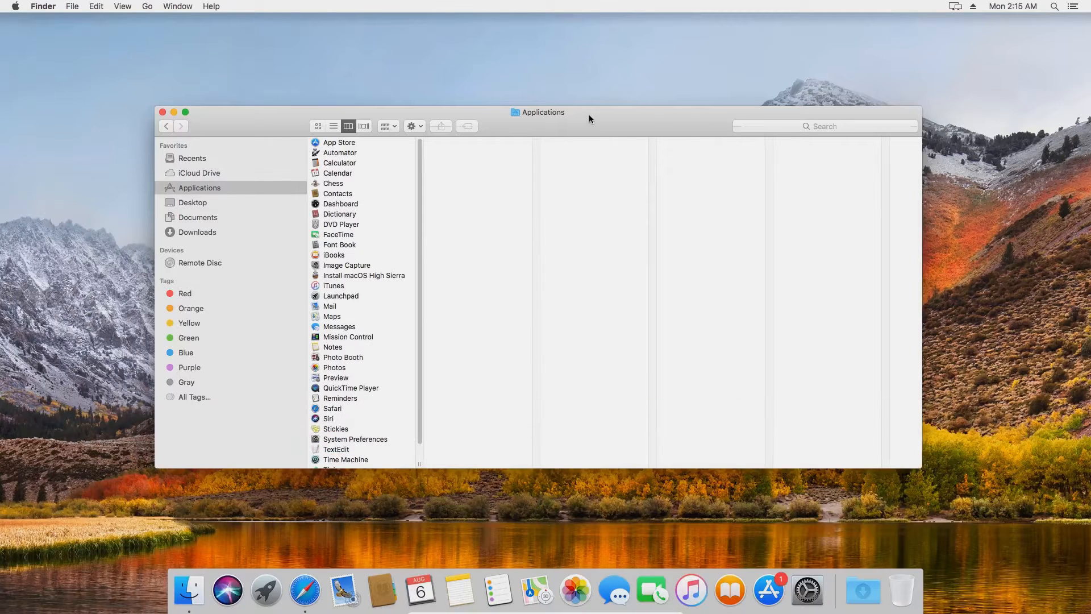
click(333, 126)
drag(699, 116, 715, 93)
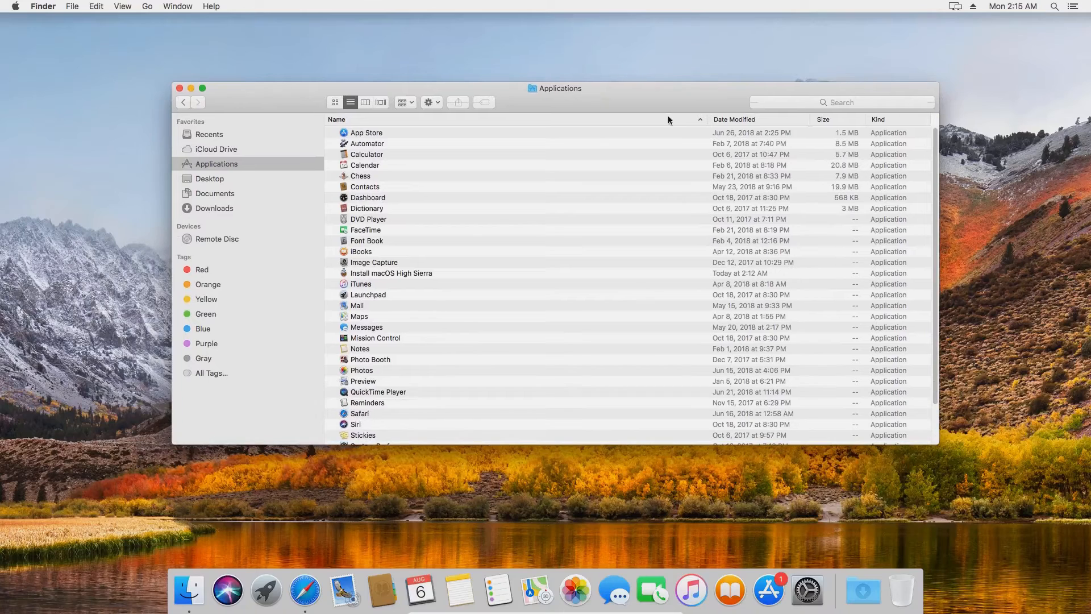
click(417, 274)
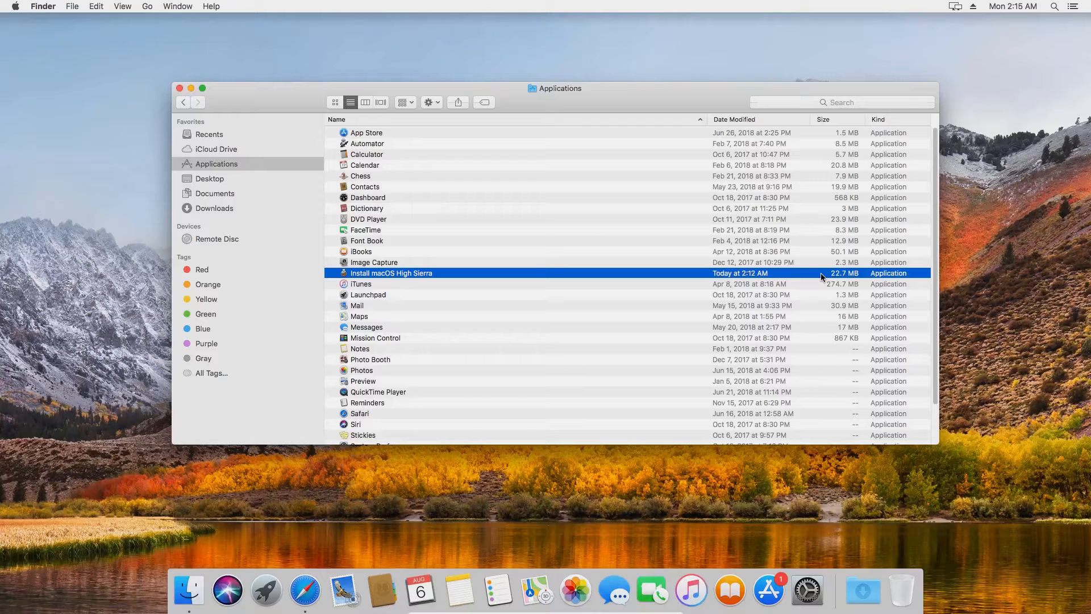
Move Install macOS High Sierra to the Trash, authorizing with the account password, and close the window
right_click(520, 272)
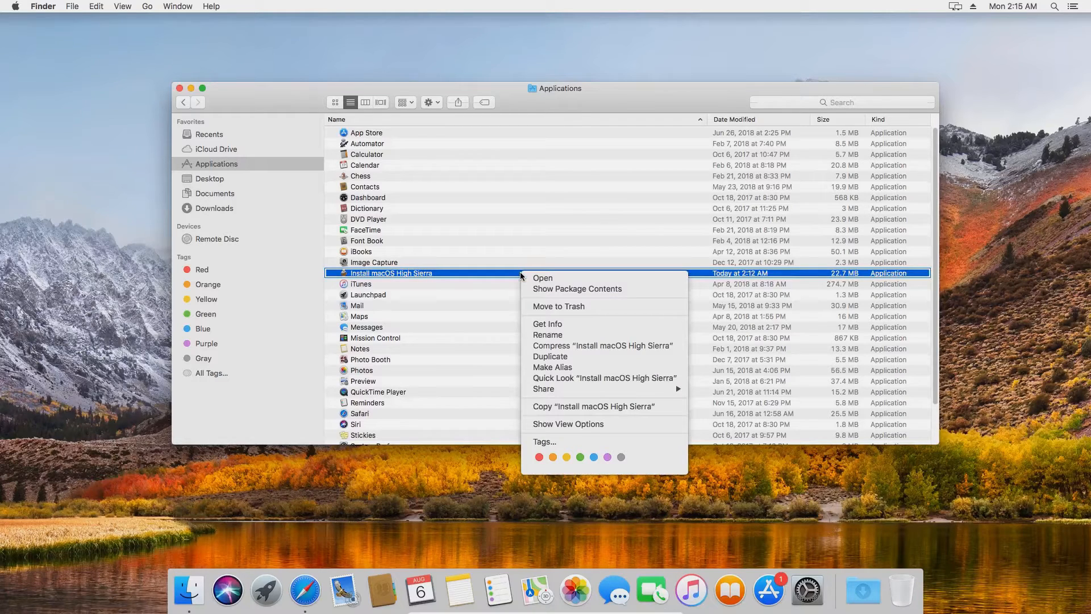
click(557, 308)
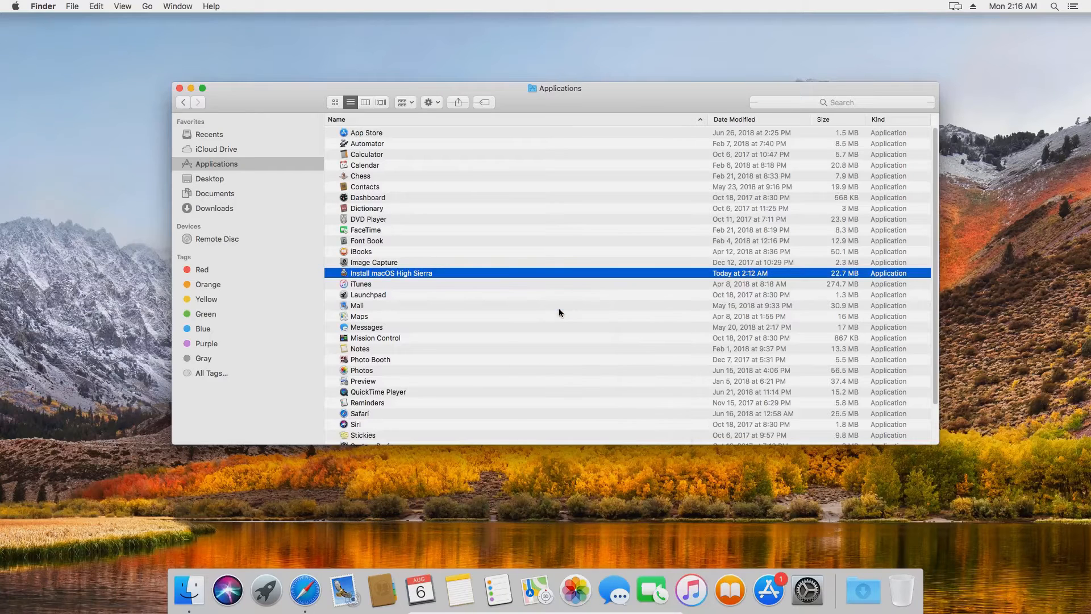
text(12345)
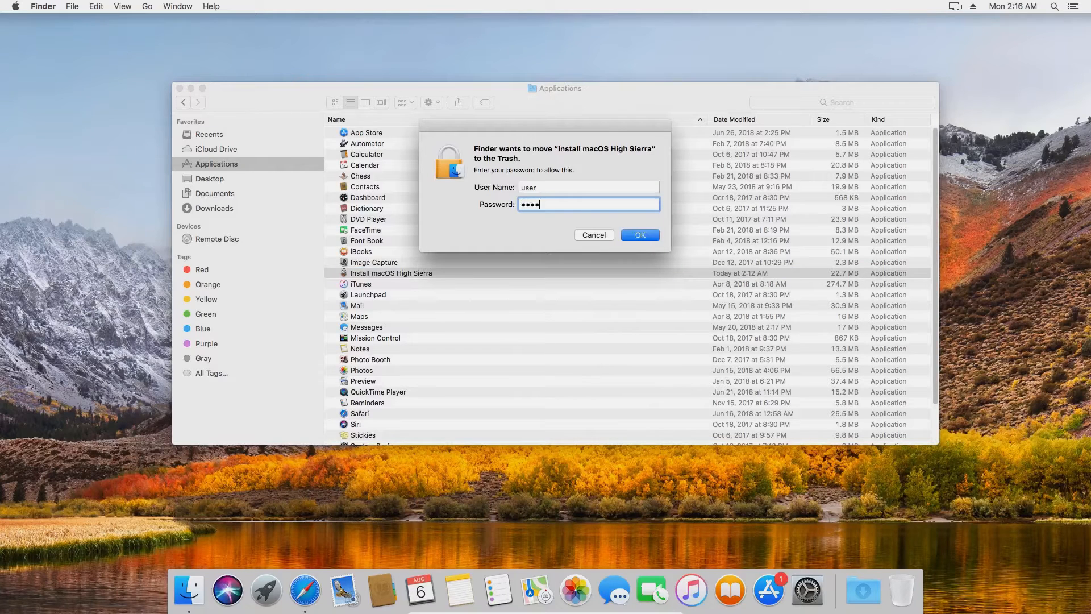
click(635, 234)
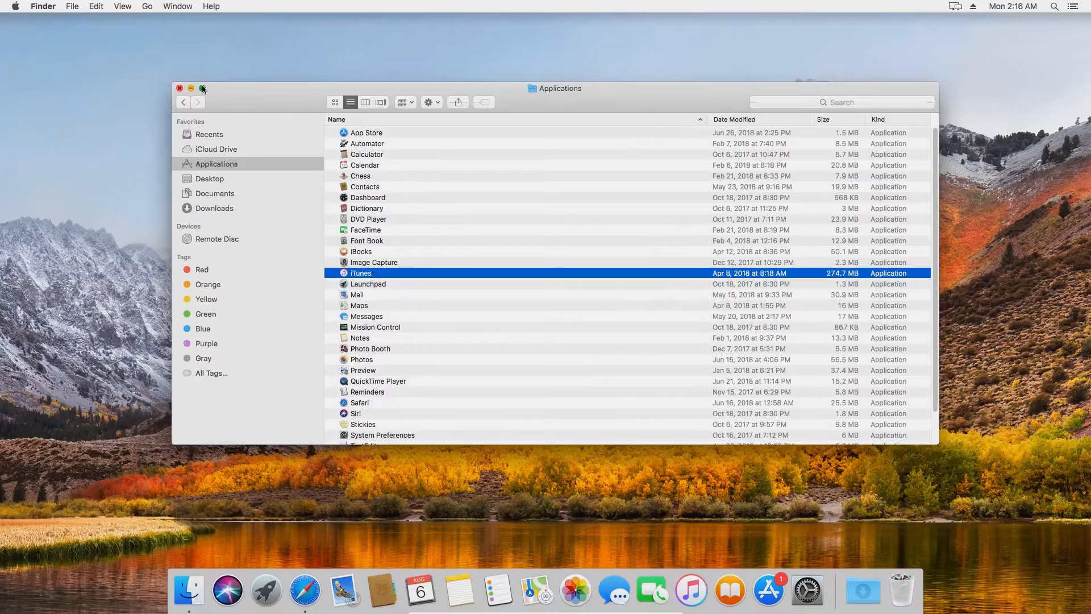
click(180, 88)
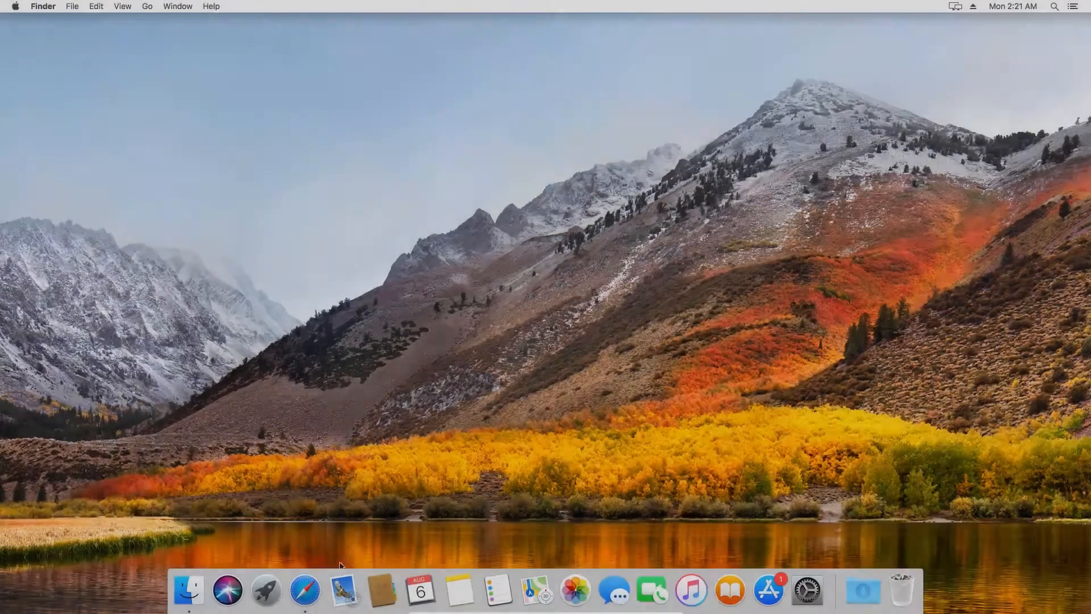
Open Safari and load the pasted dosdude1.com High Sierra patcher page
click(312, 587)
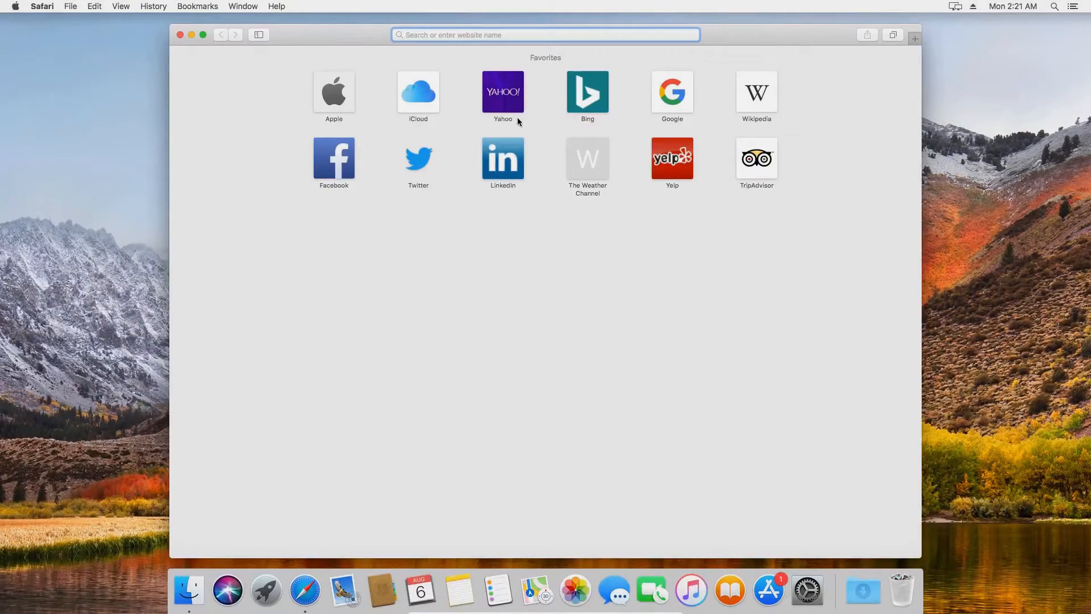
right_click(532, 32)
click(561, 59)
key(Return)
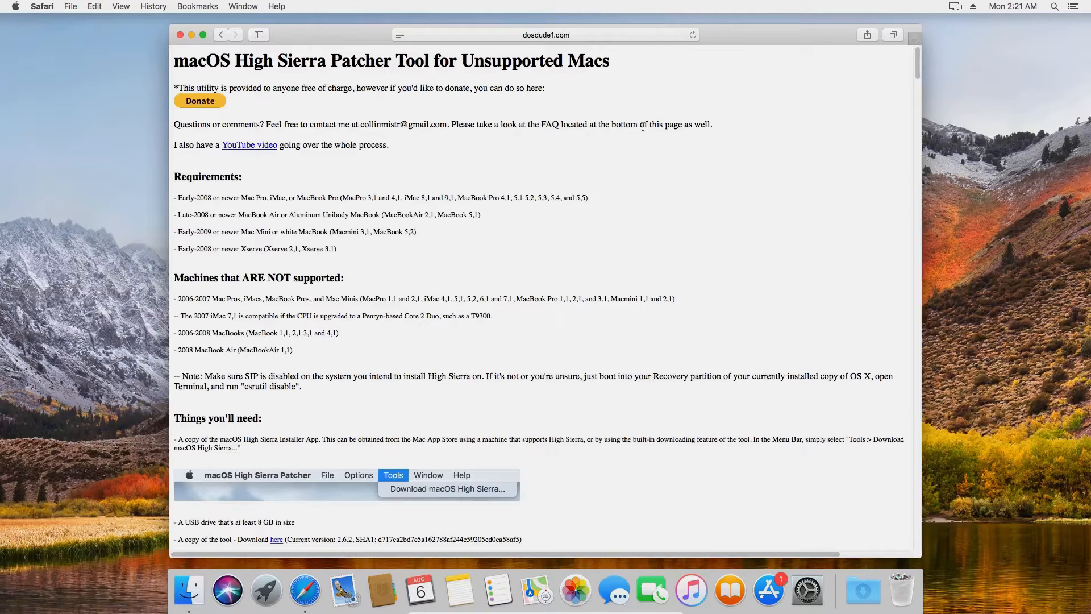
Download macOS High Sierra Patcher.dmg from the page, check its progress, and close Safari
drag(918, 62, 918, 89)
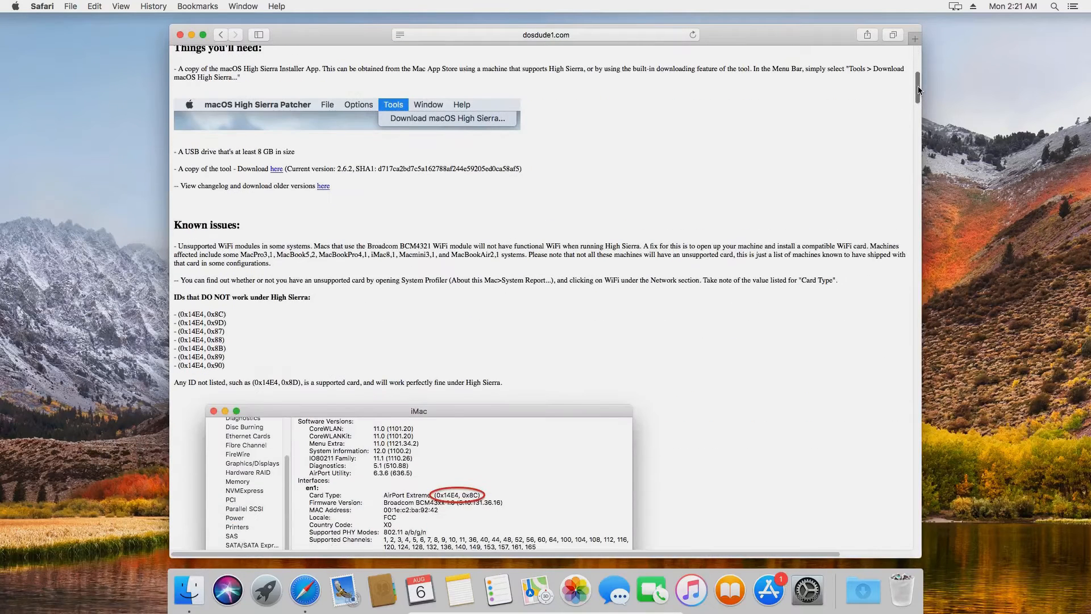
click(277, 169)
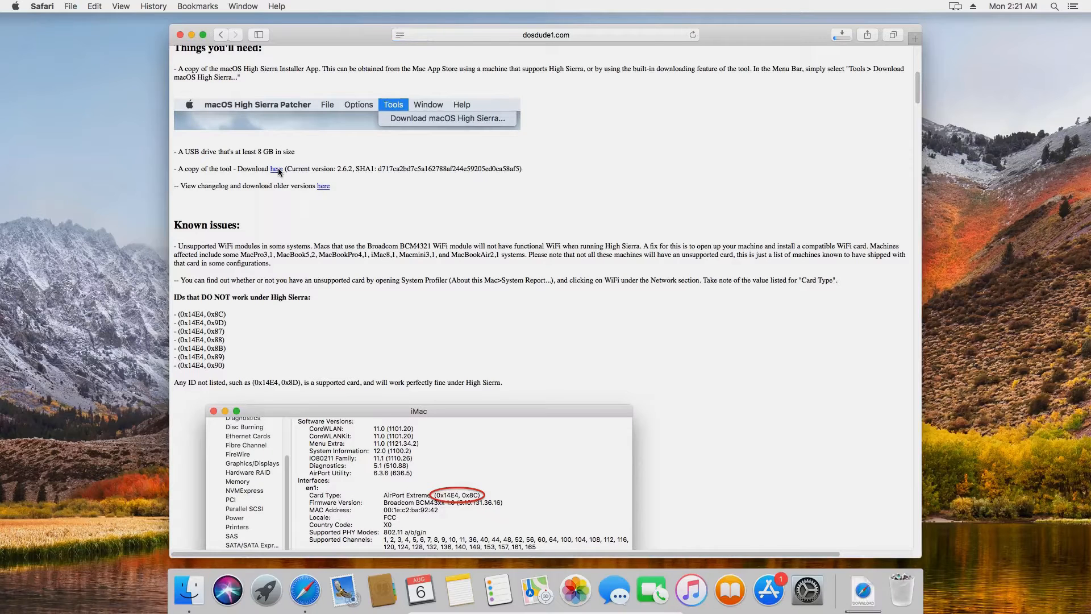
click(842, 36)
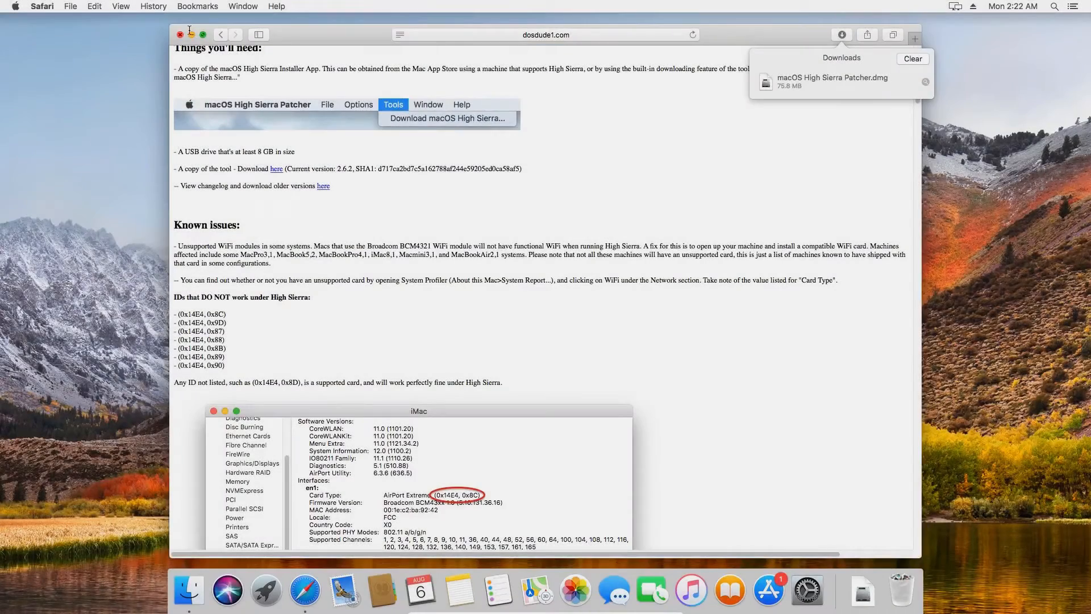
click(180, 35)
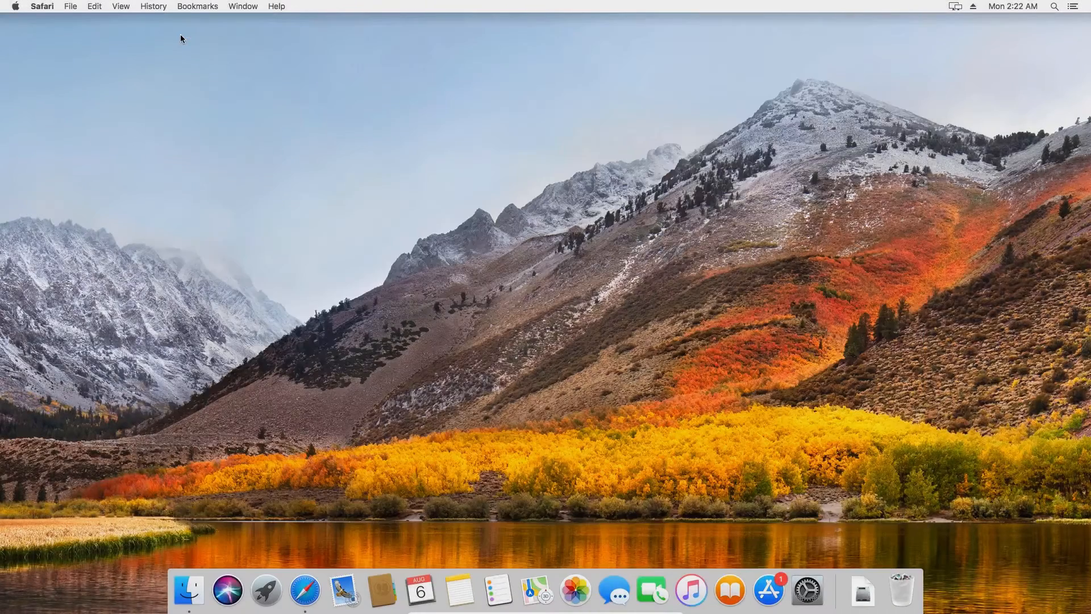
Mount macOS High Sierra Patcher.dmg from Downloads and drag the Patcher app into Applications
click(188, 591)
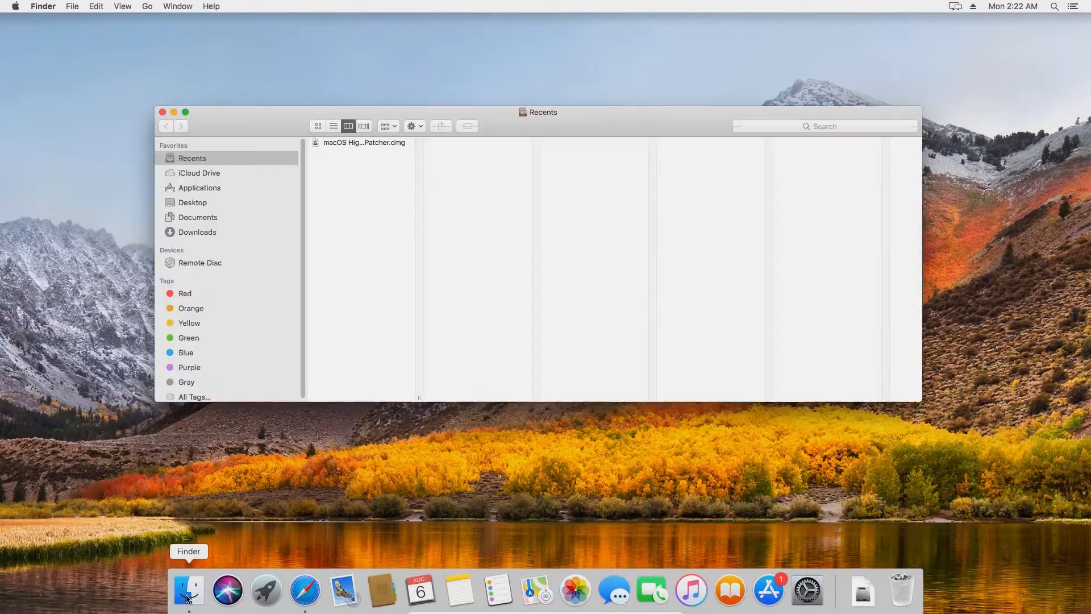
click(195, 233)
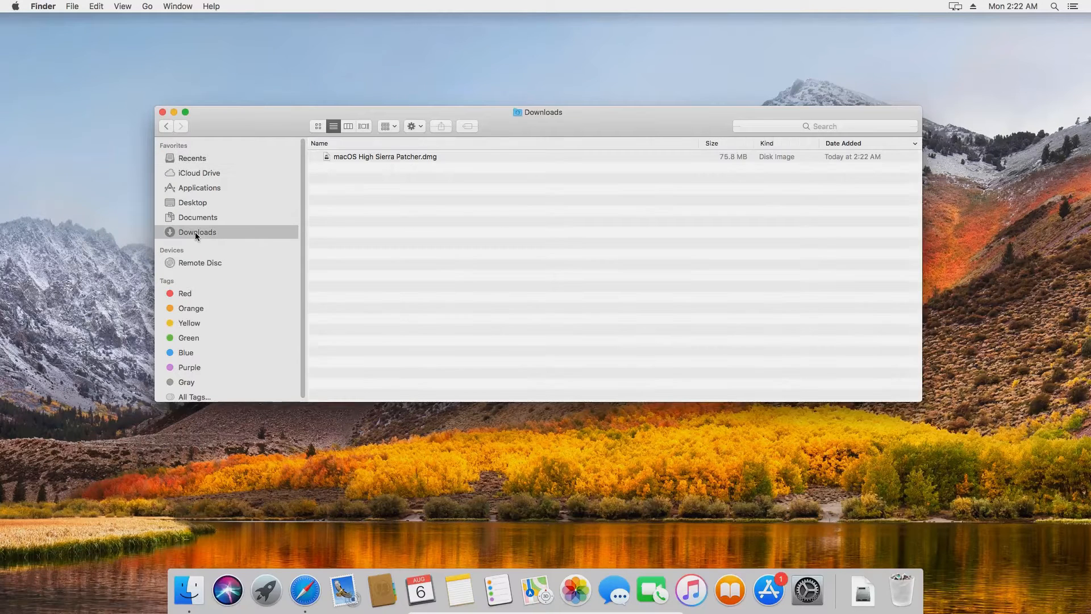
click(359, 157)
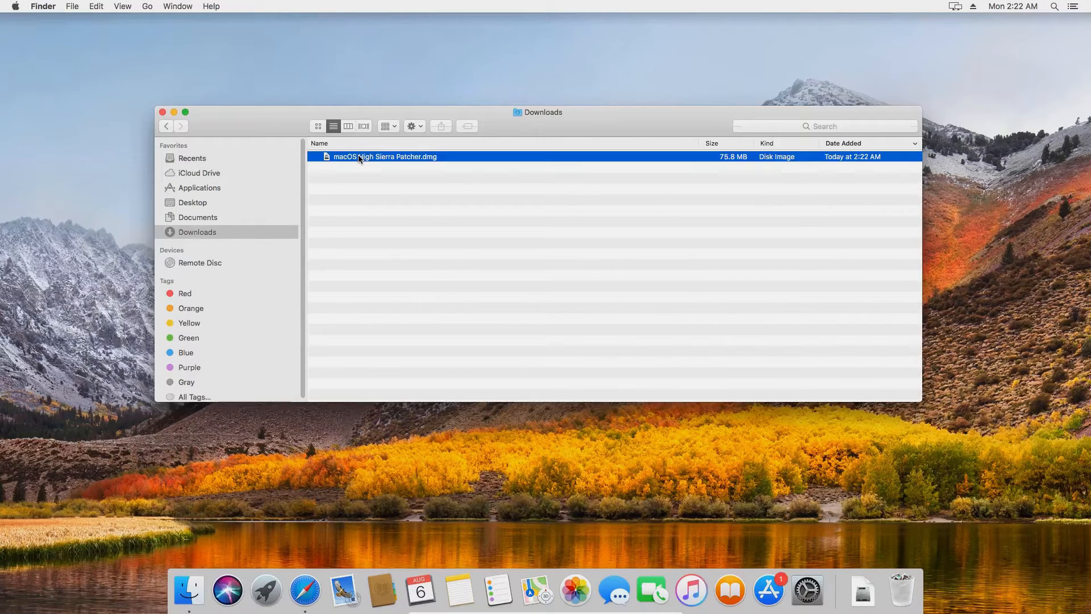
double_click(359, 158)
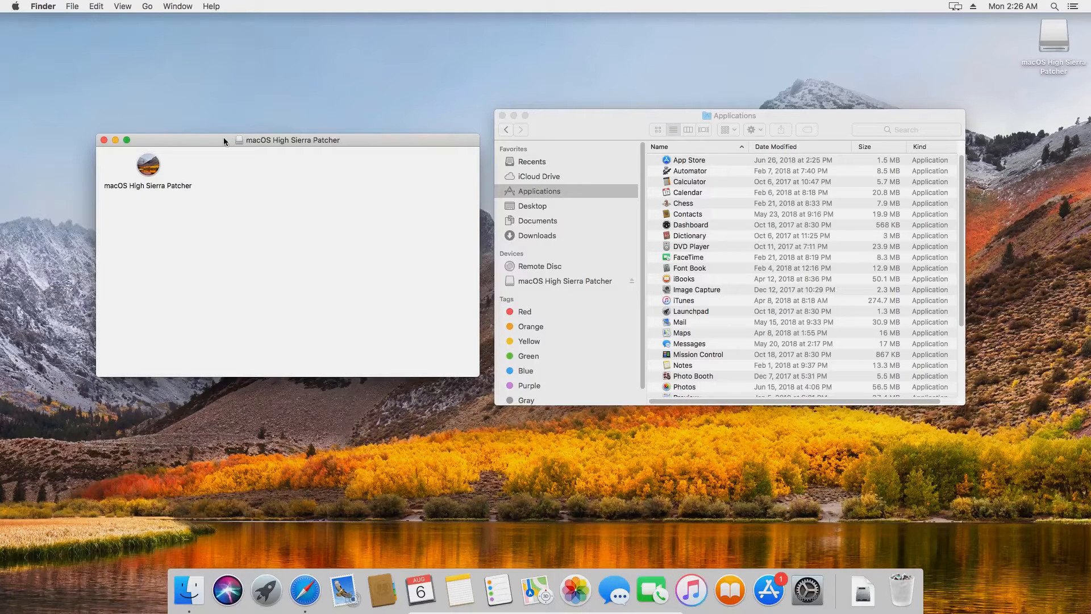
click(148, 170)
drag(148, 170, 539, 191)
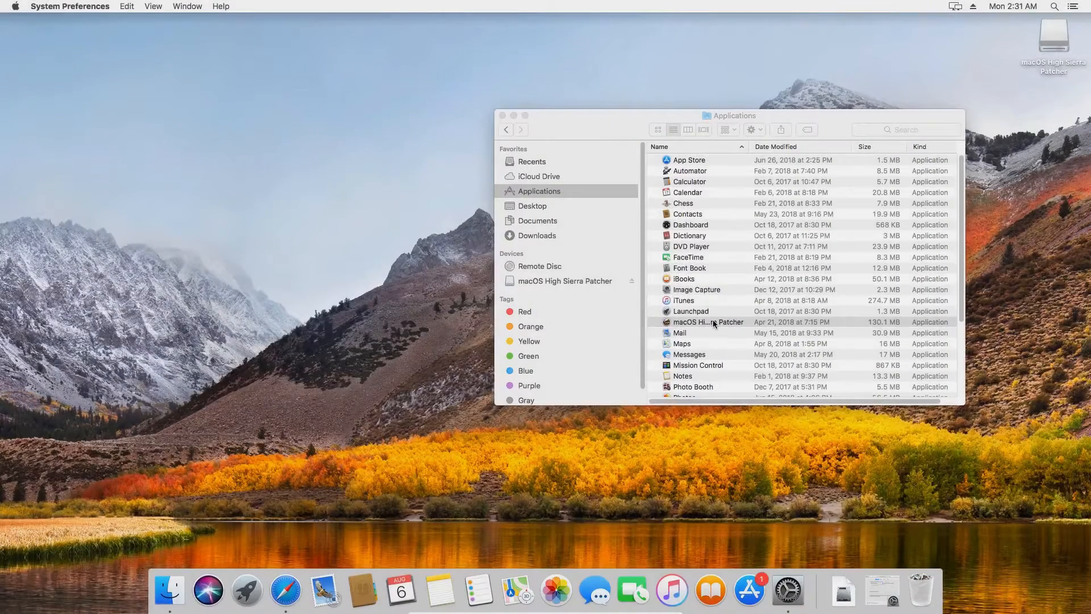
Launch macOS High Sierra Patcher and approve it via Open Anyway in Security & Privacy
double_click(714, 324)
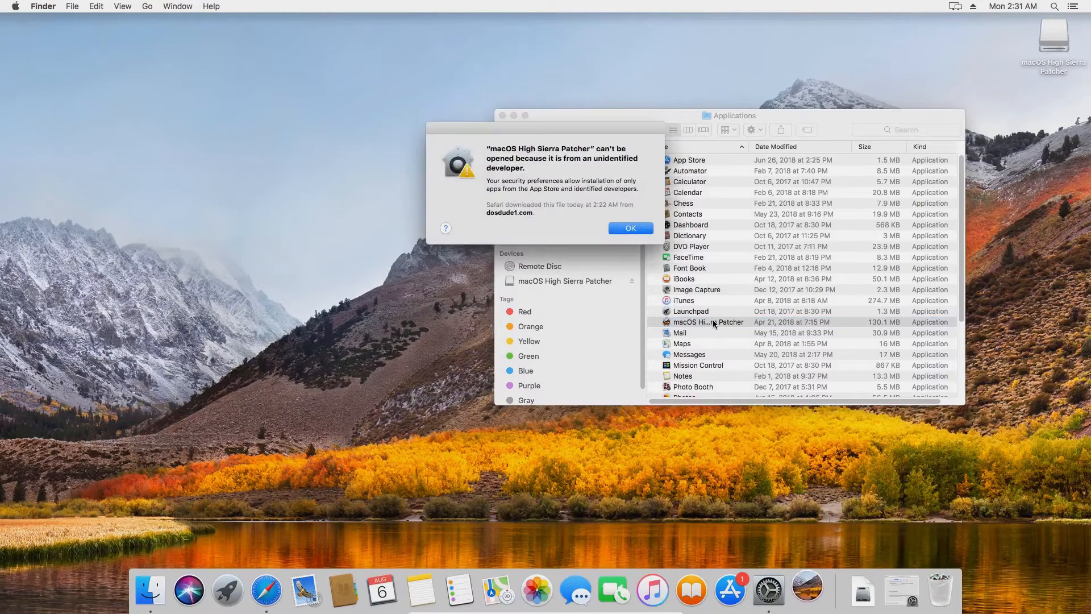
click(649, 228)
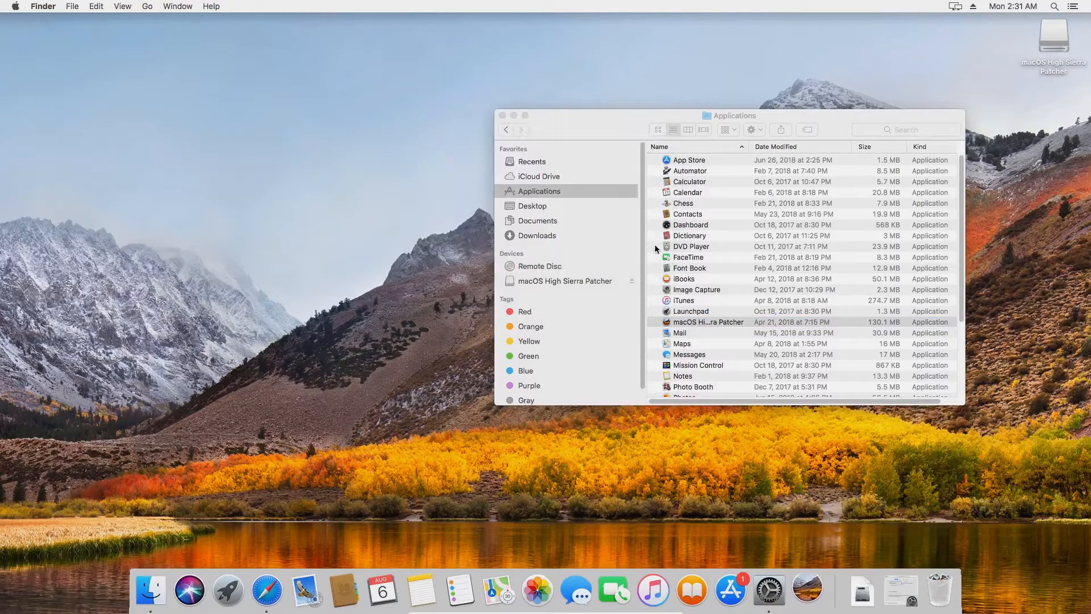
click(901, 590)
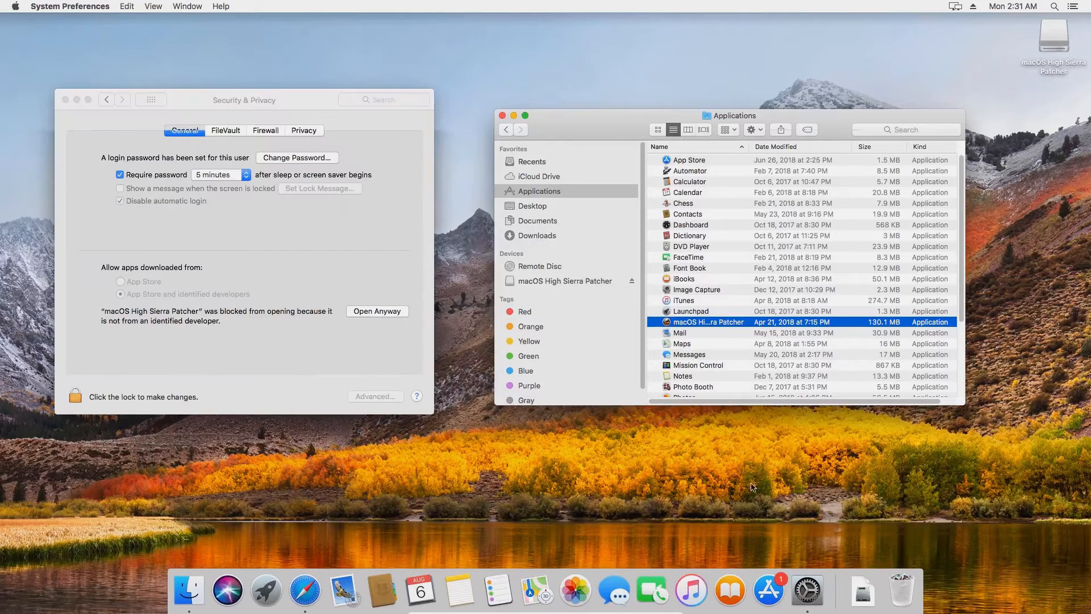
click(386, 315)
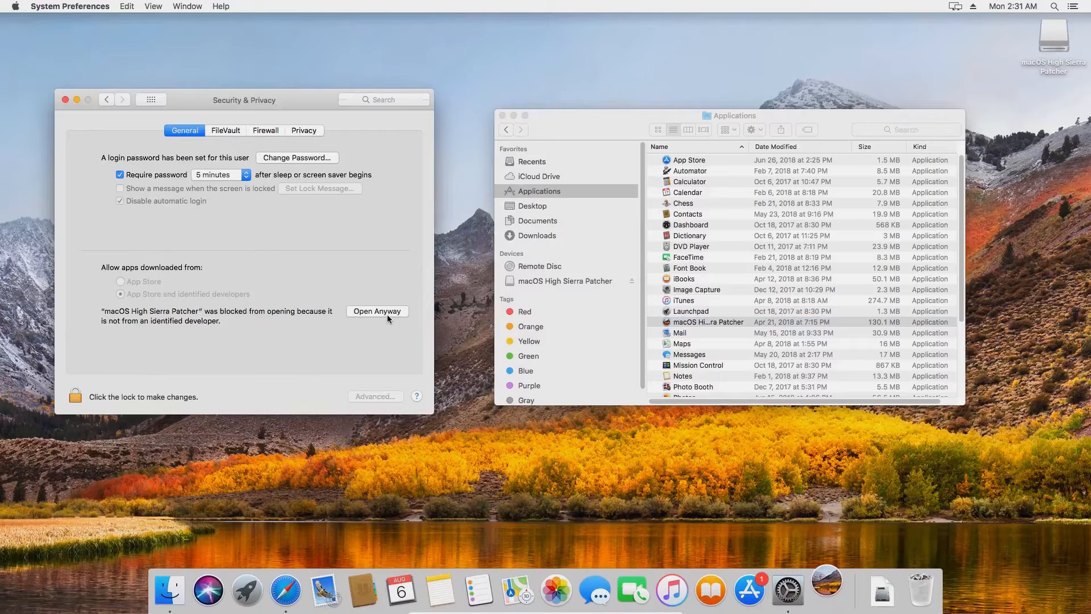
click(573, 228)
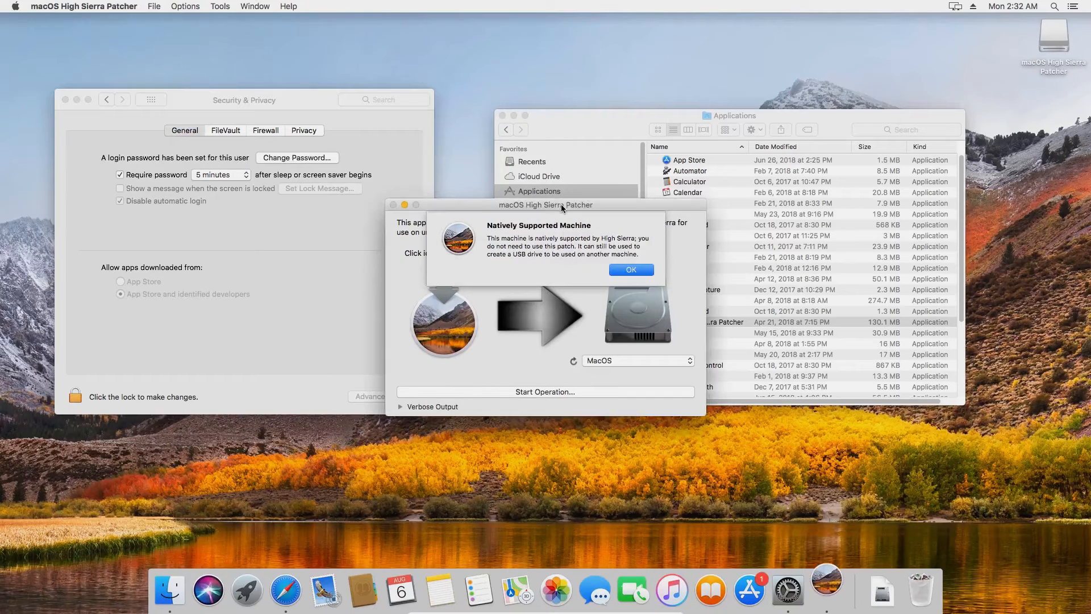
Use Tools > Download macOS High Sierra to save the installer into Applications
click(629, 271)
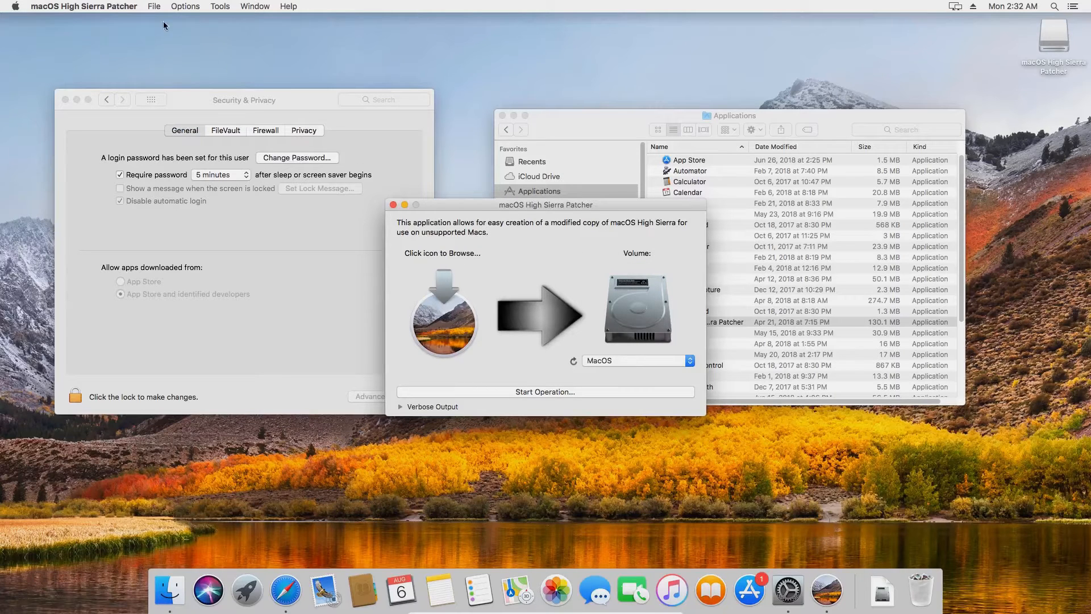
click(216, 7)
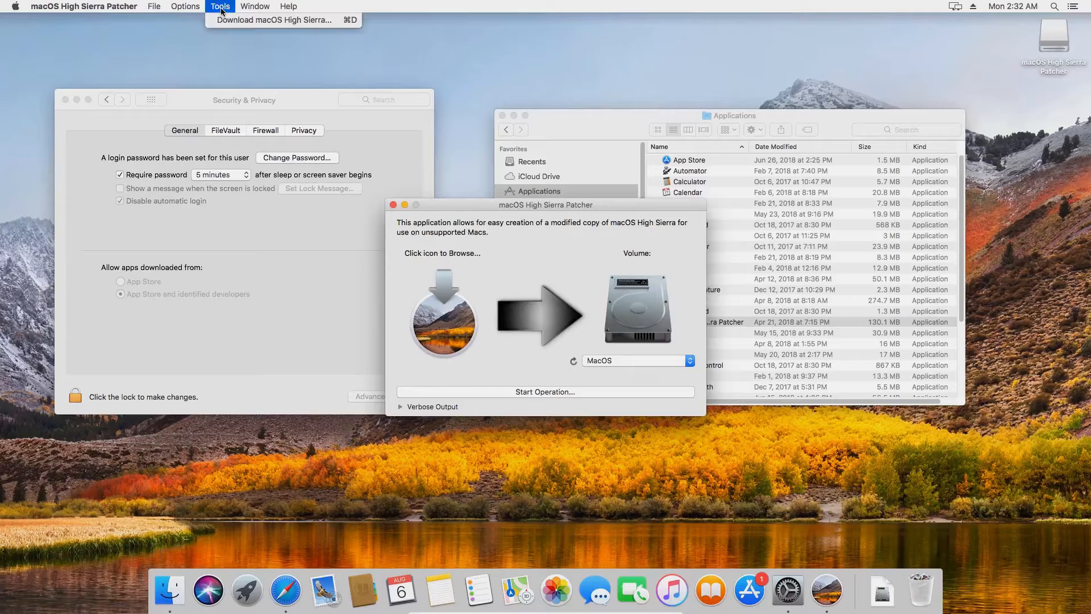
click(240, 20)
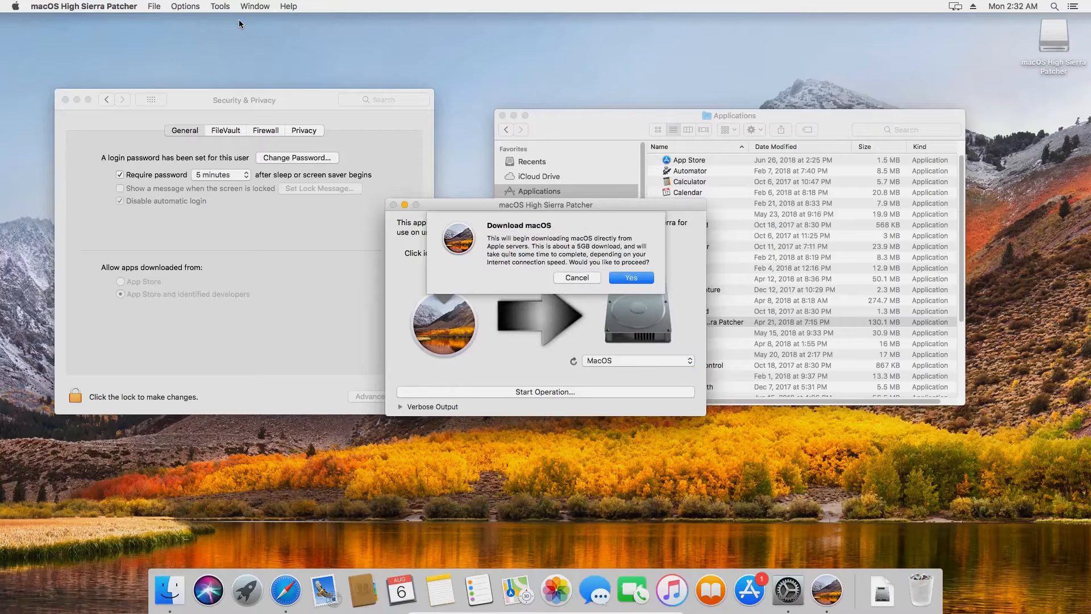
click(628, 279)
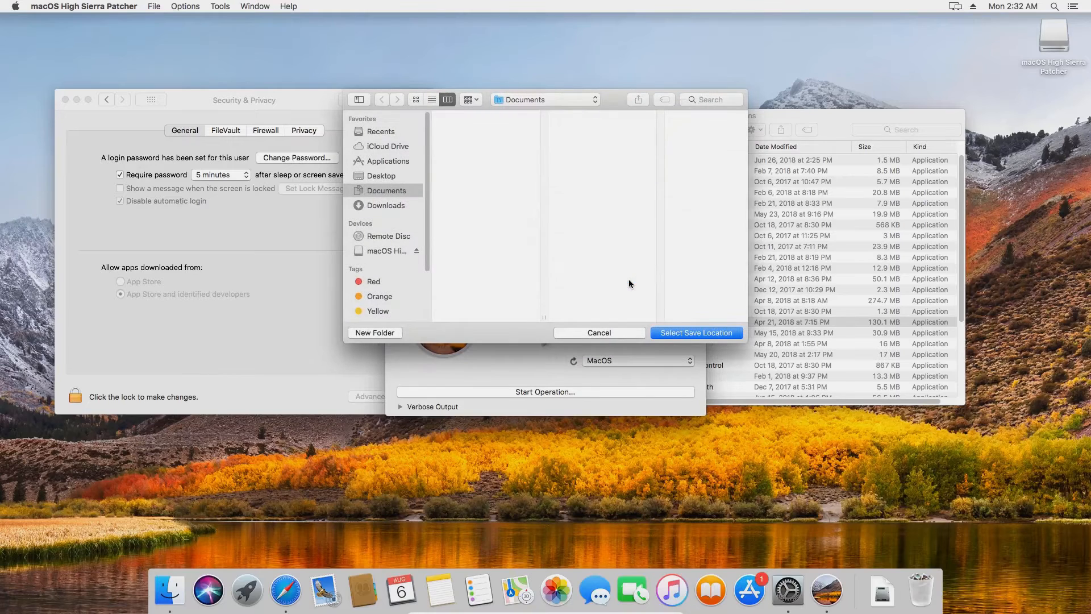
click(396, 162)
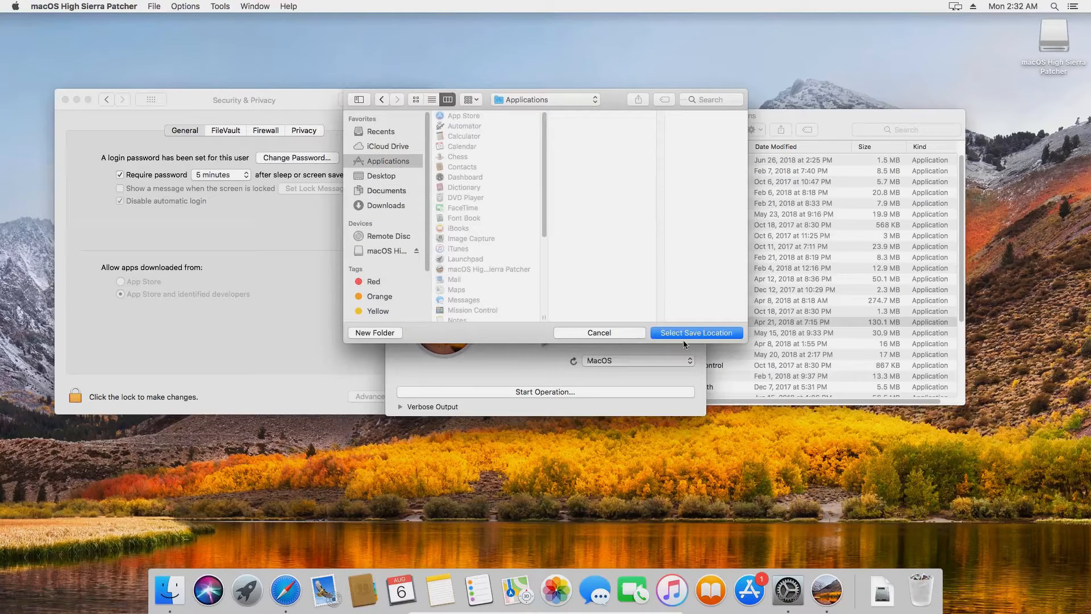
click(701, 335)
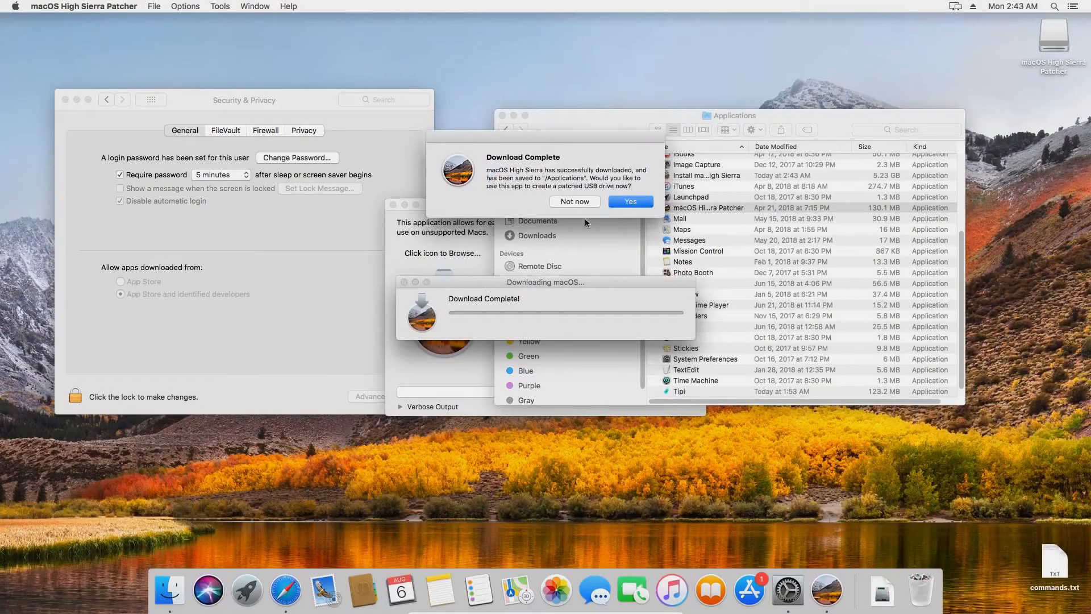
Dismiss the download-complete notice, quit the patcher, and close Security & Privacy
click(575, 201)
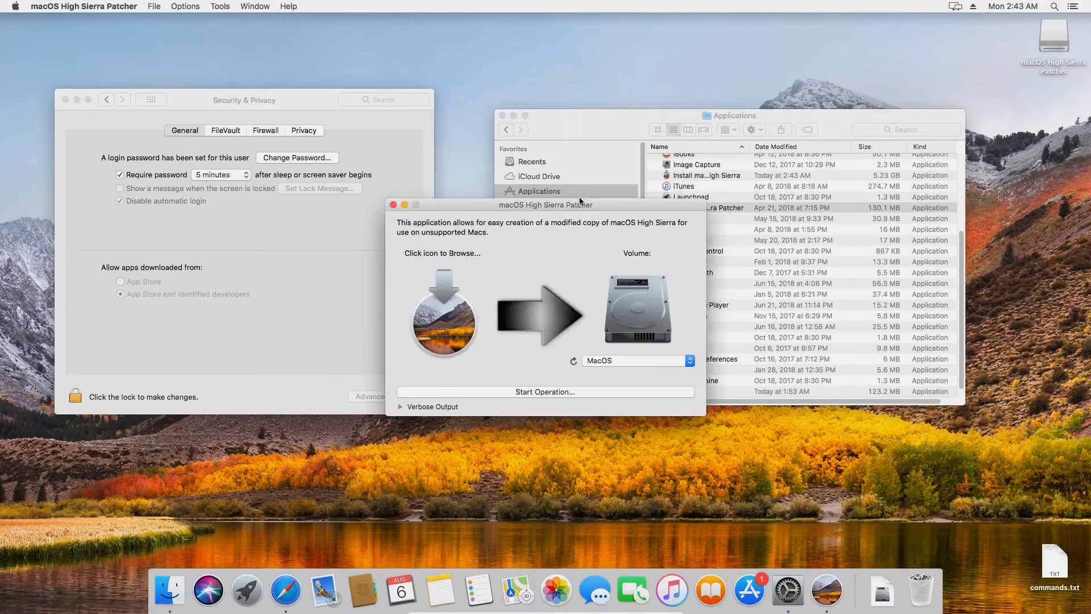
click(393, 204)
click(65, 100)
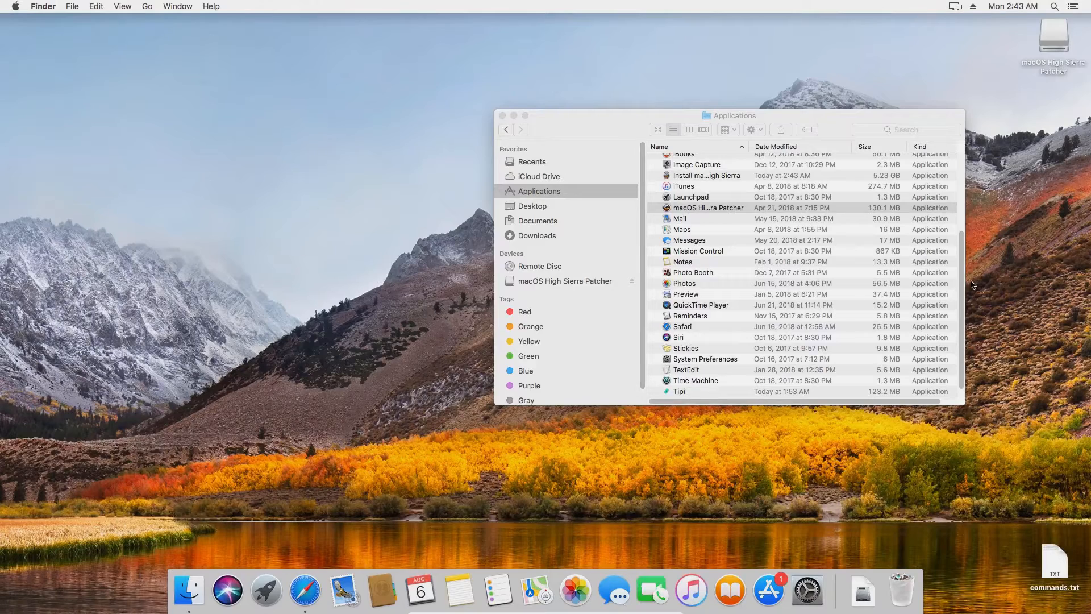
Launch Terminal from the Utilities folder, close Finder, and open commands.txt
drag(962, 281, 965, 312)
click(655, 391)
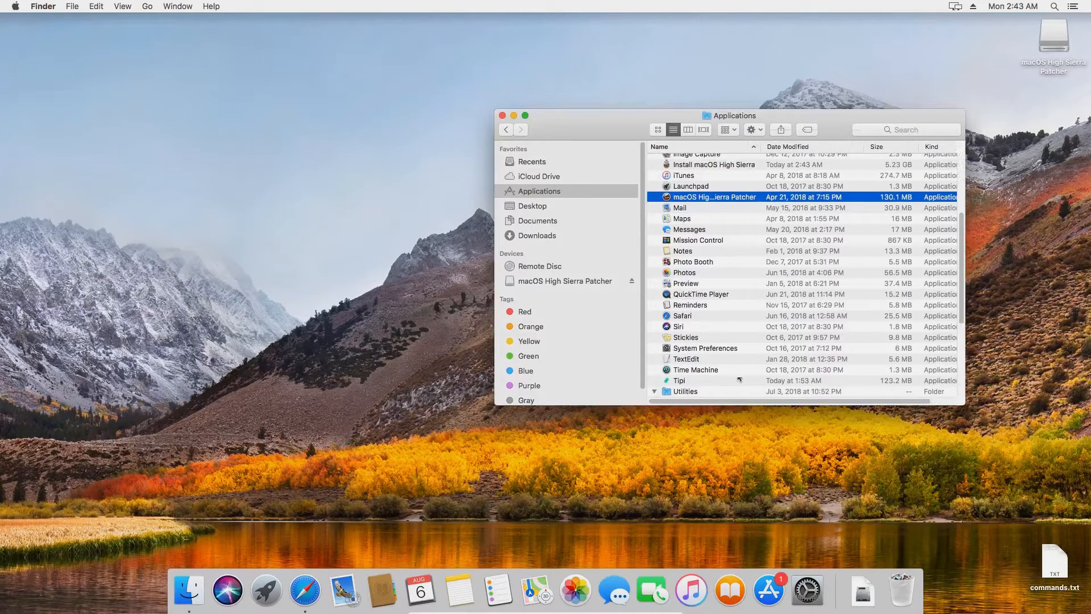
drag(966, 268, 969, 353)
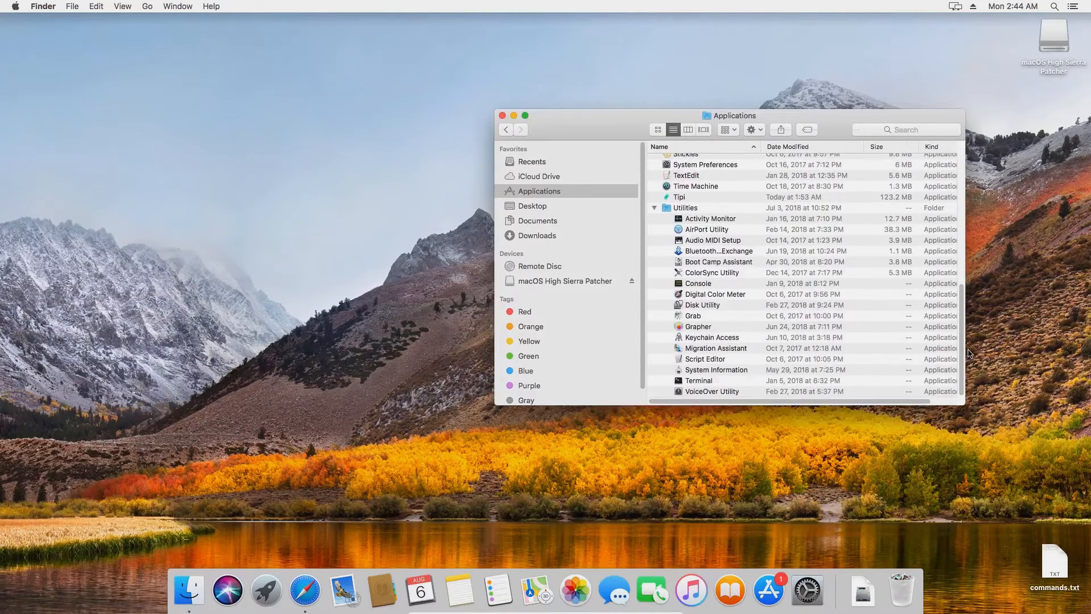
double_click(699, 380)
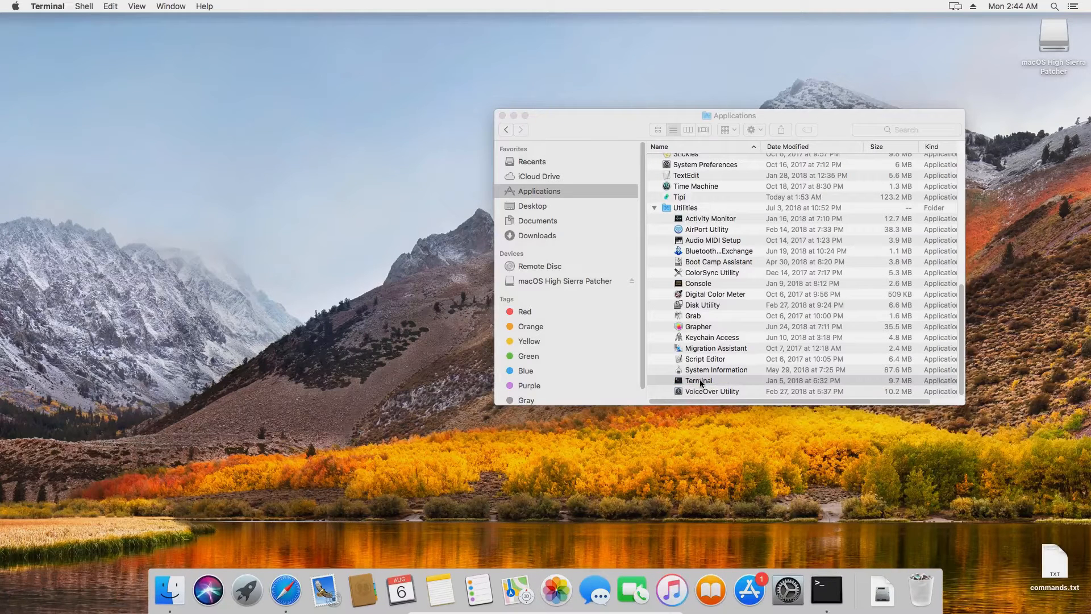
click(503, 116)
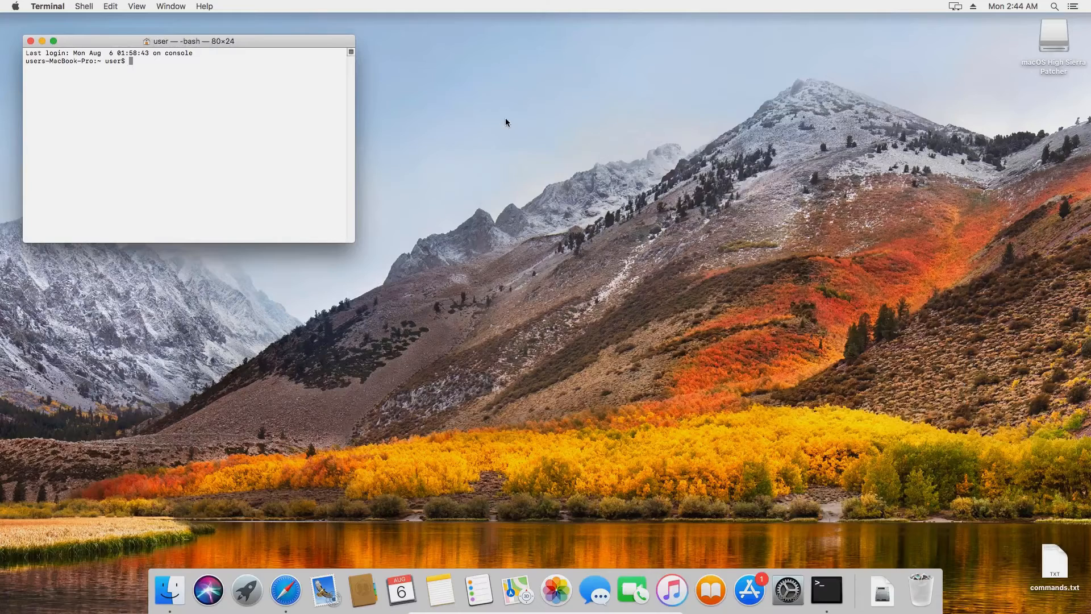
double_click(1052, 570)
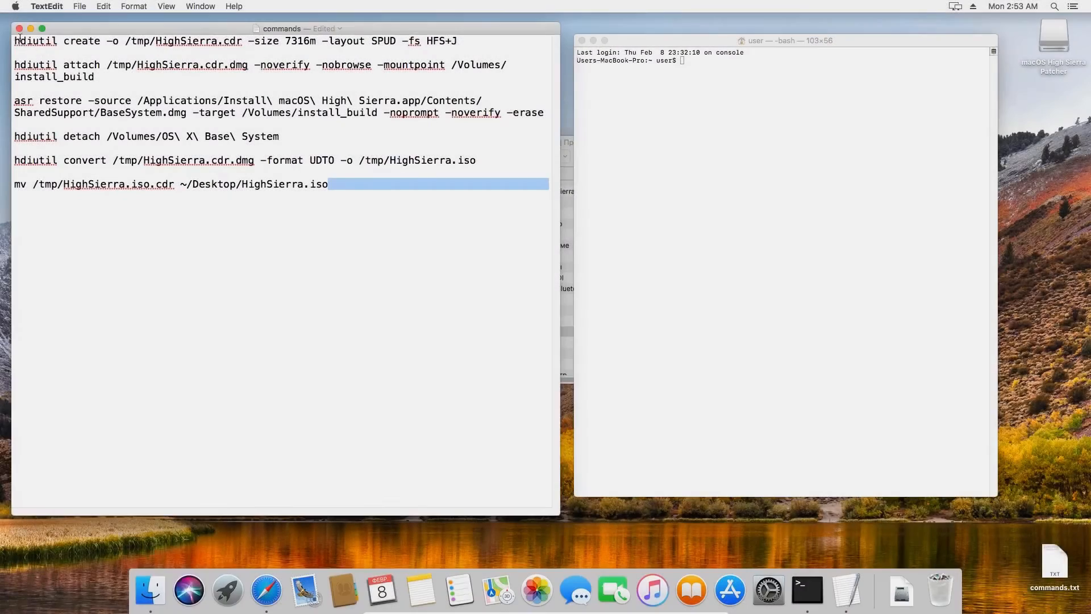
Run the hdiutil create command to make the 7316m HighSierra.cdr disk image
drag(14, 40, 458, 41)
key(super+c)
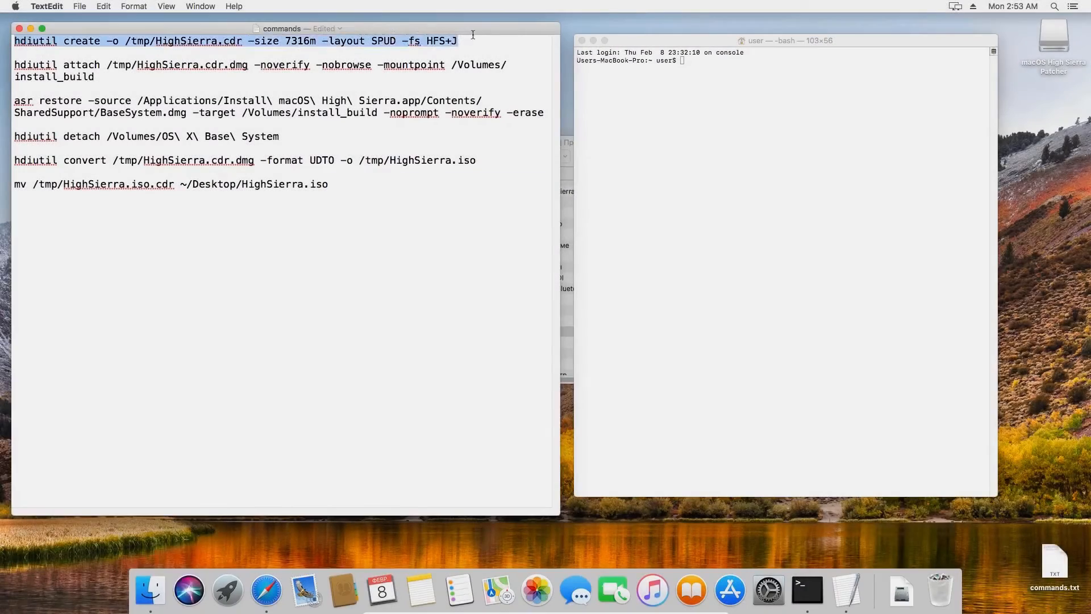
click(693, 62)
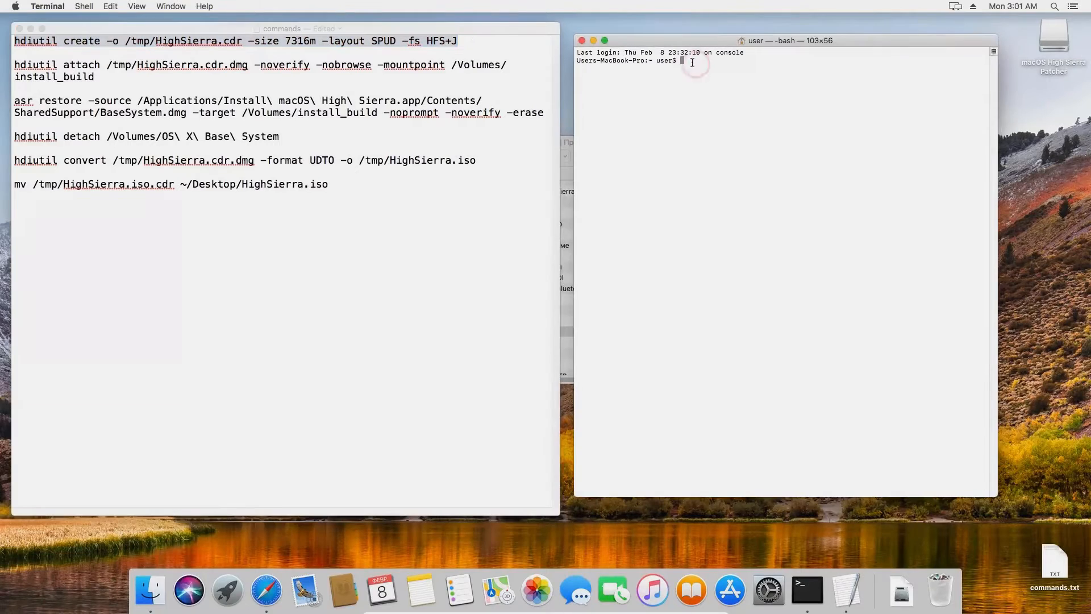
key(super+v)
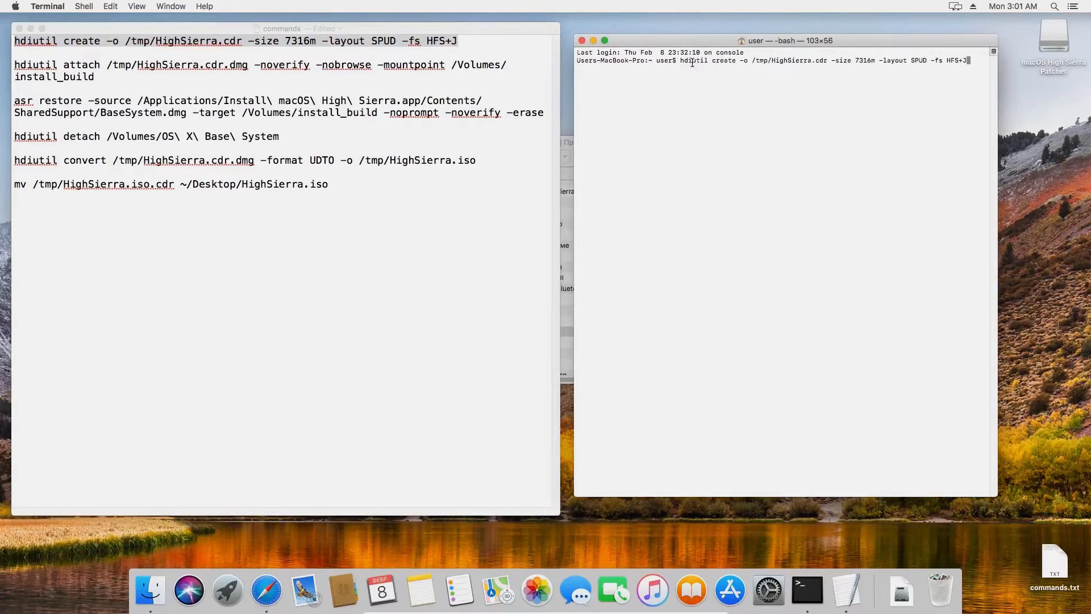
key(Return)
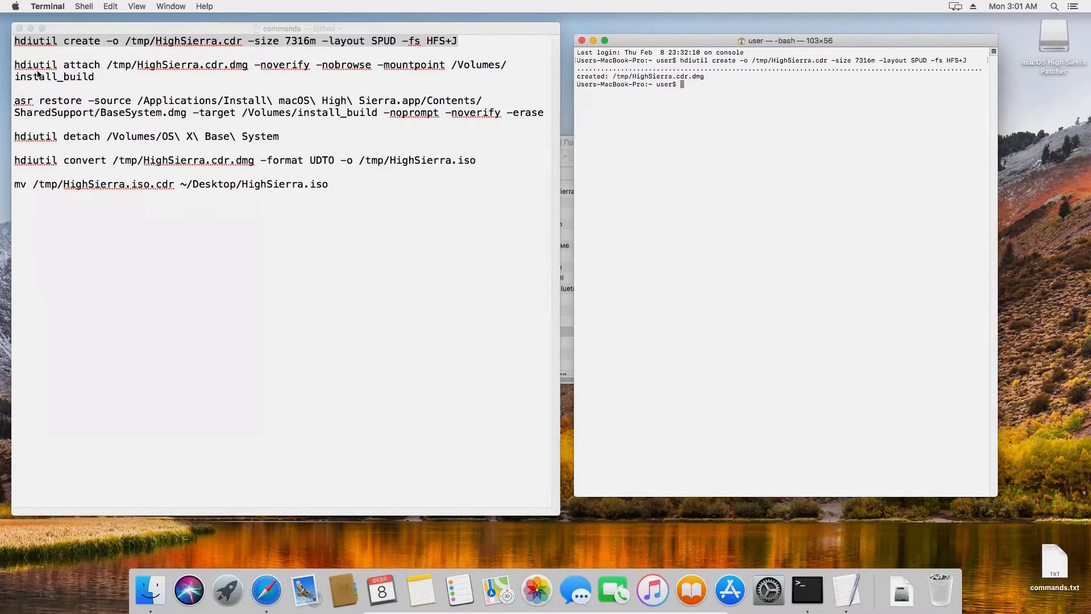
Run the hdiutil attach command to mount the image at /Volumes/install_build
click(14, 72)
drag(15, 66, 102, 77)
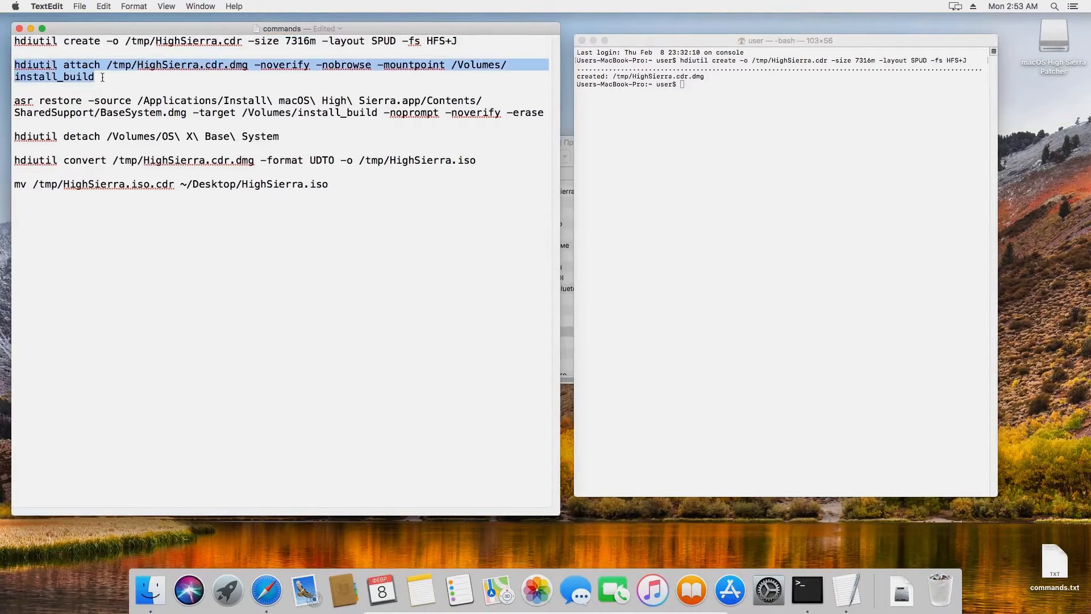
key(super+c)
click(679, 87)
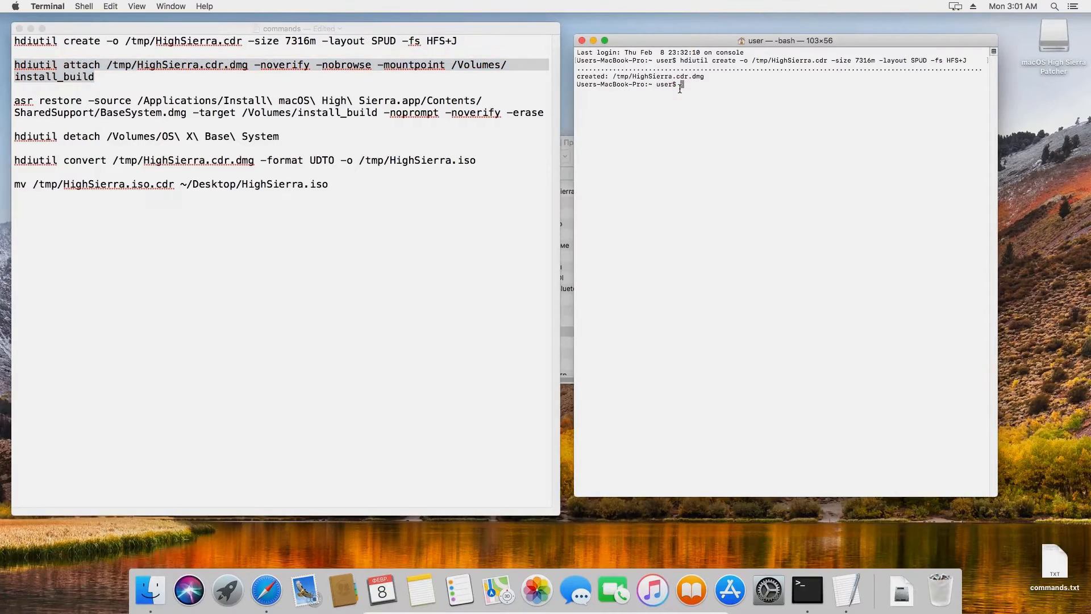
key(super+v)
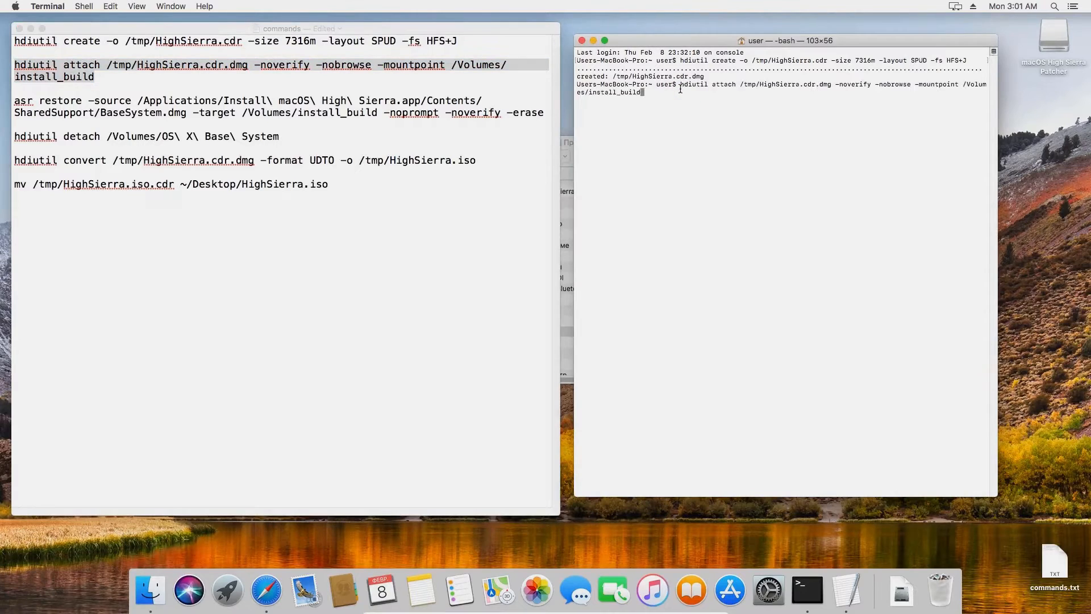
key(Return)
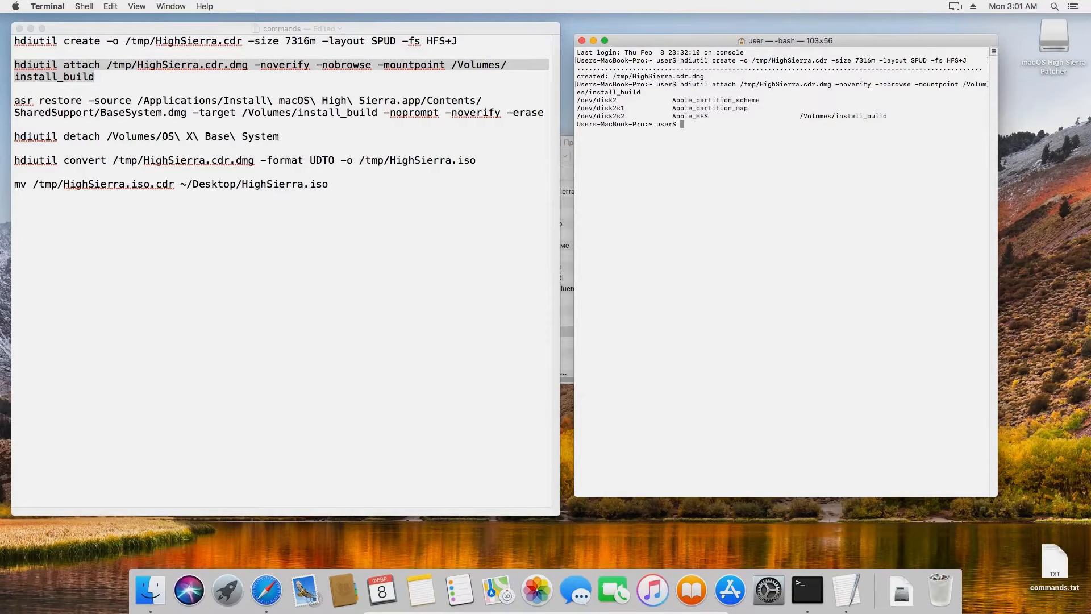
Paste and run the asr restore command for the installer's BaseSystem.dmg
mouse_move(15, 101)
mouse_down()
mouse_move(362, 93)
mouse_move(541, 107)
mouse_up()
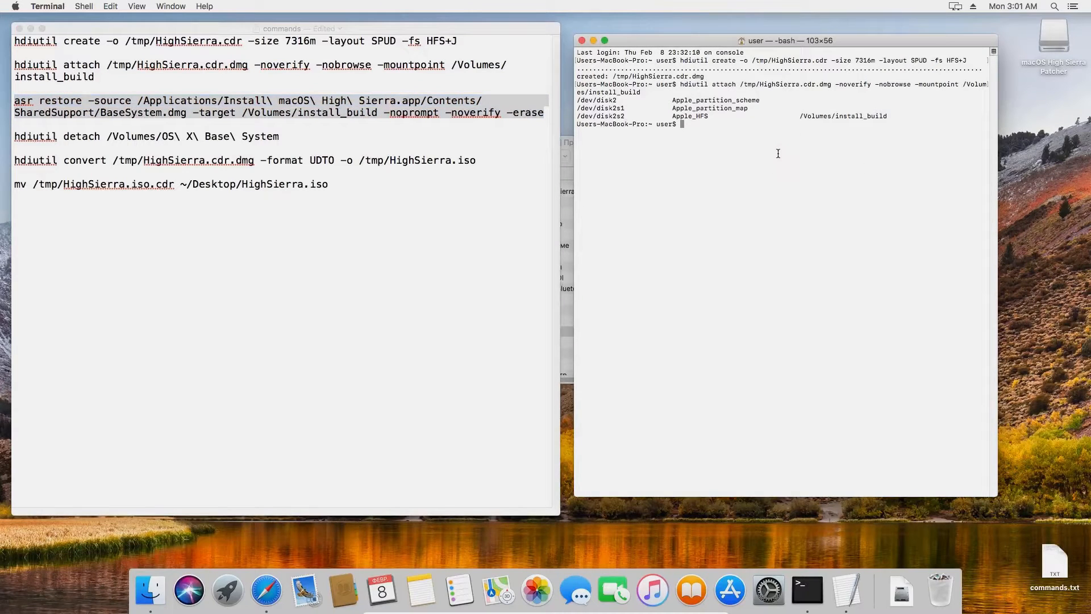
key(super+v)
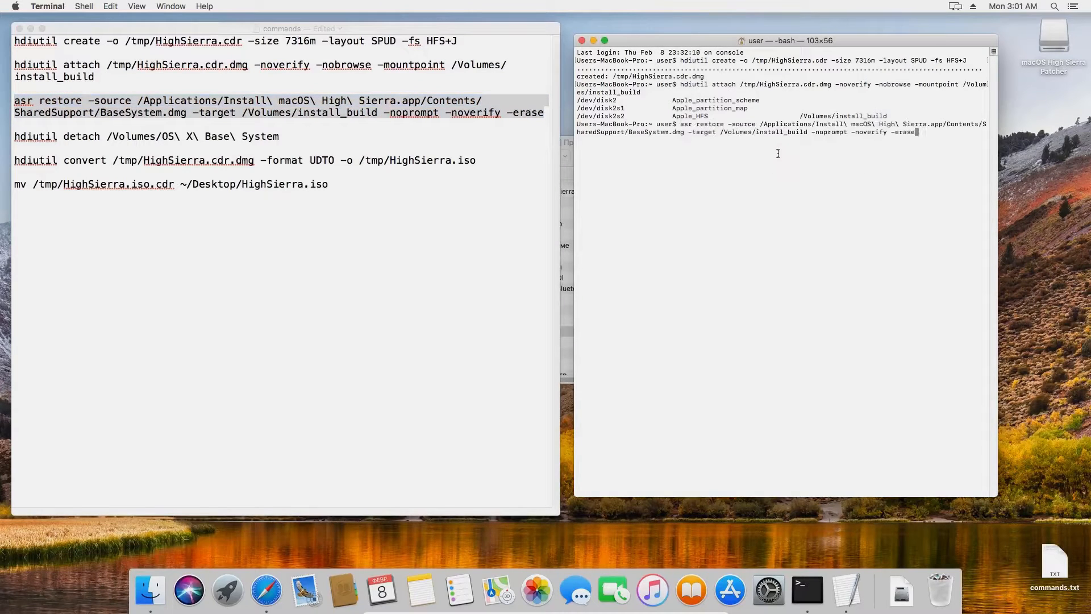
key(Return)
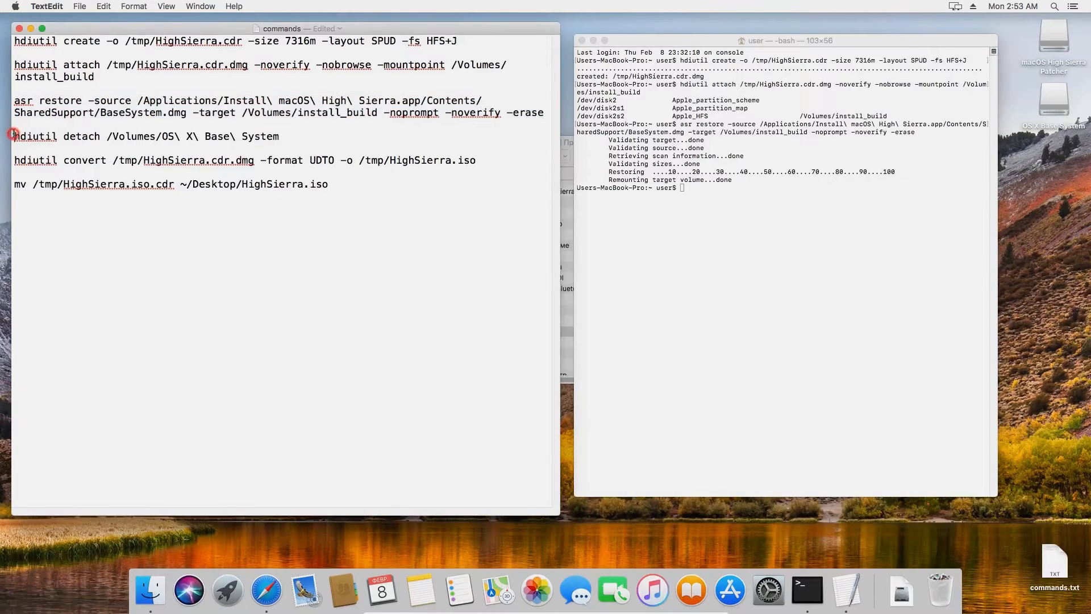
Run the hdiutil detach command from commands.txt in Terminal
drag(14, 136, 292, 135)
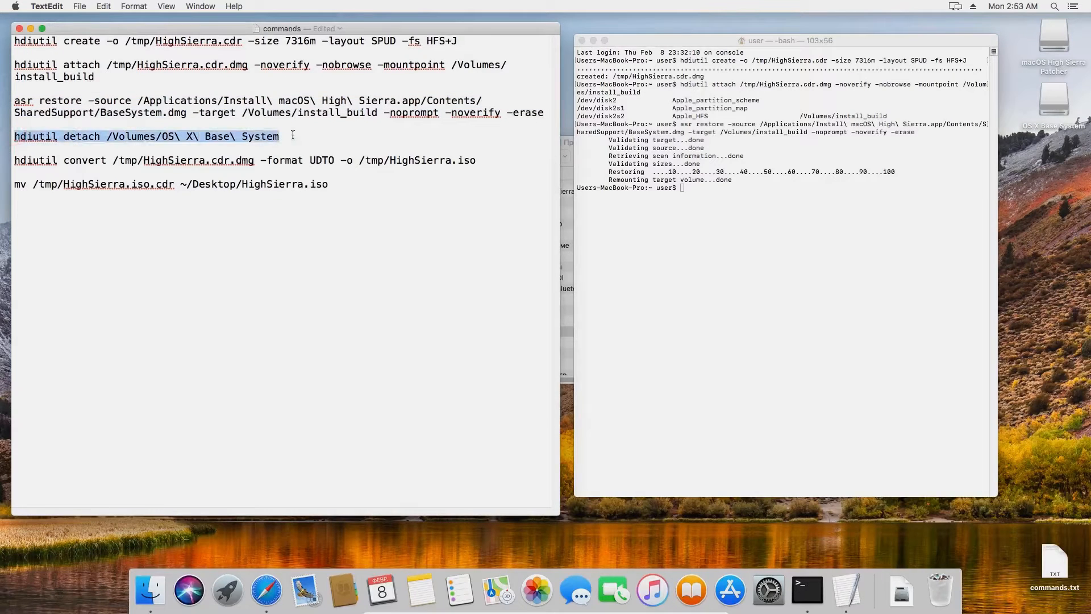
click(733, 196)
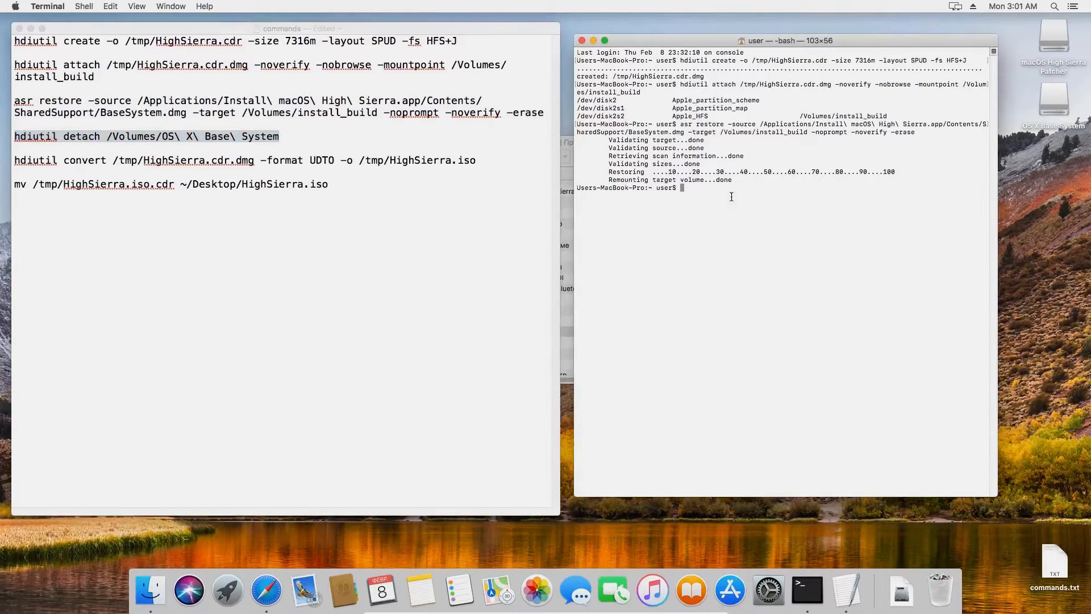
key(super+v)
key(Return)
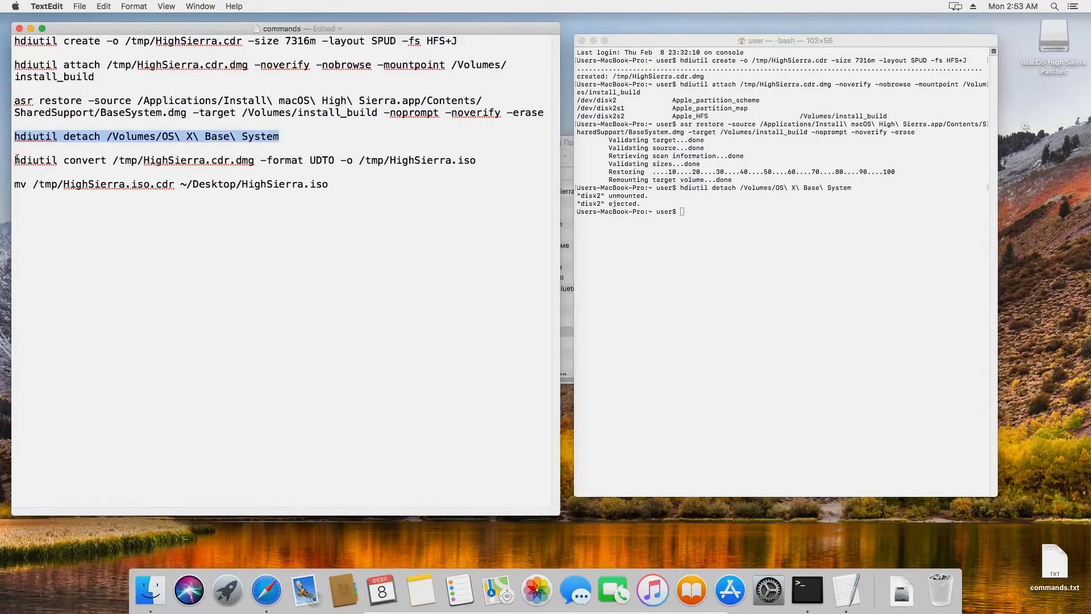
Run the hdiutil convert command to turn the disk image into an ISO
drag(15, 160, 498, 160)
click(726, 224)
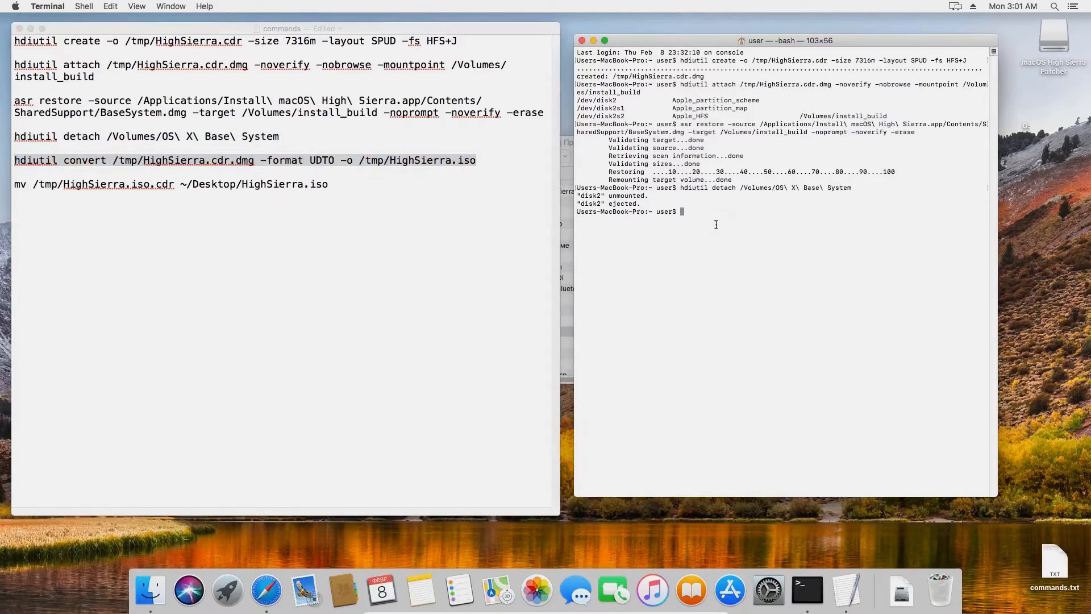
key(super+v)
key(Return)
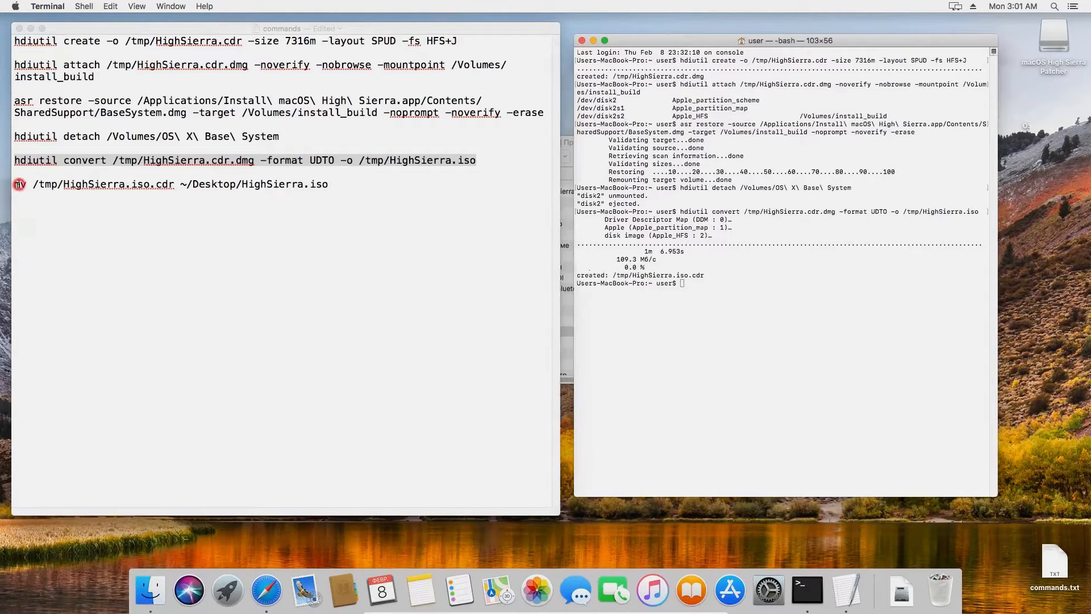
Move HighSierra.iso to the Desktop with mv, then copy it onto the USB drive
click(20, 184)
drag(20, 184, 192, 187)
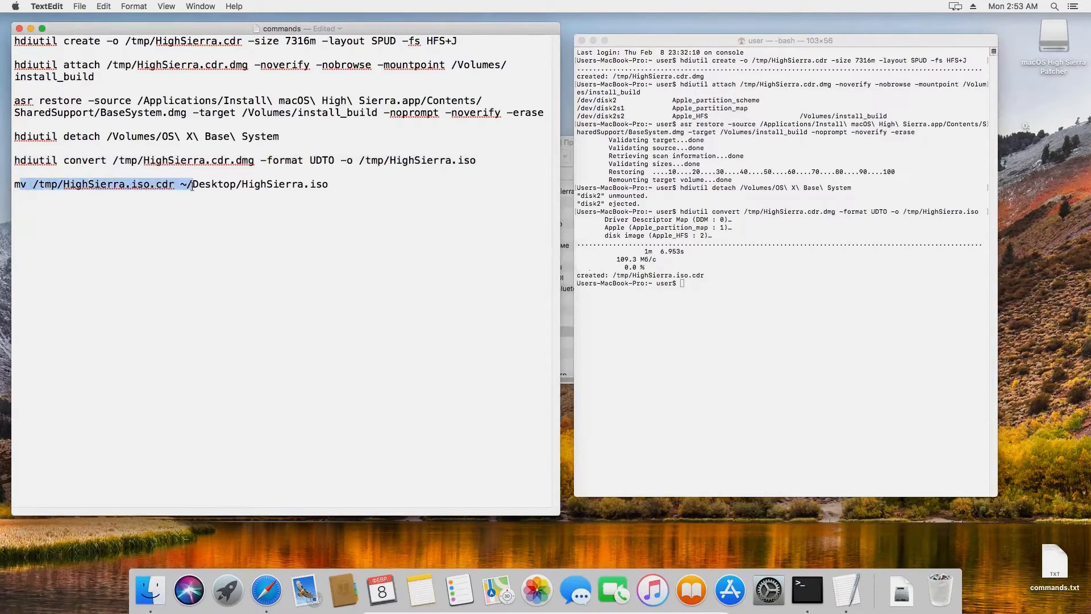
drag(13, 184, 334, 180)
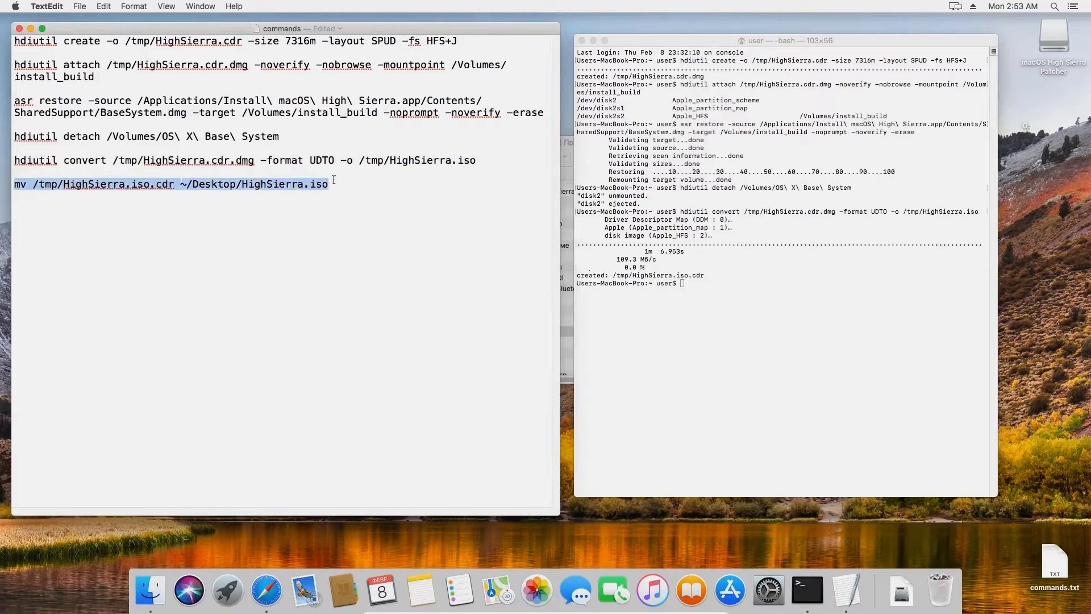
click(681, 288)
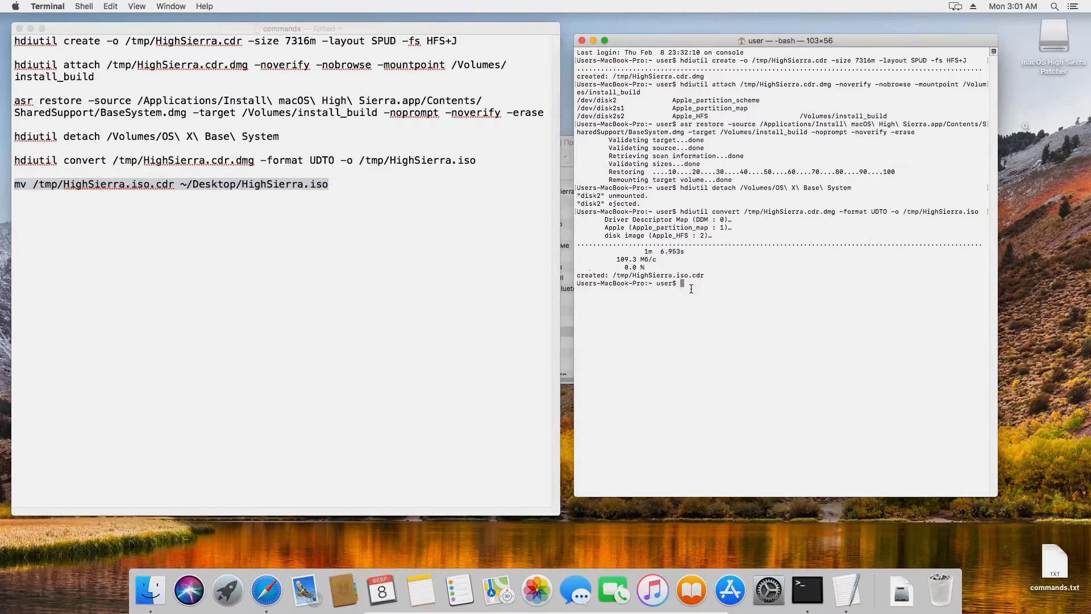
key(super+v)
key(Return)
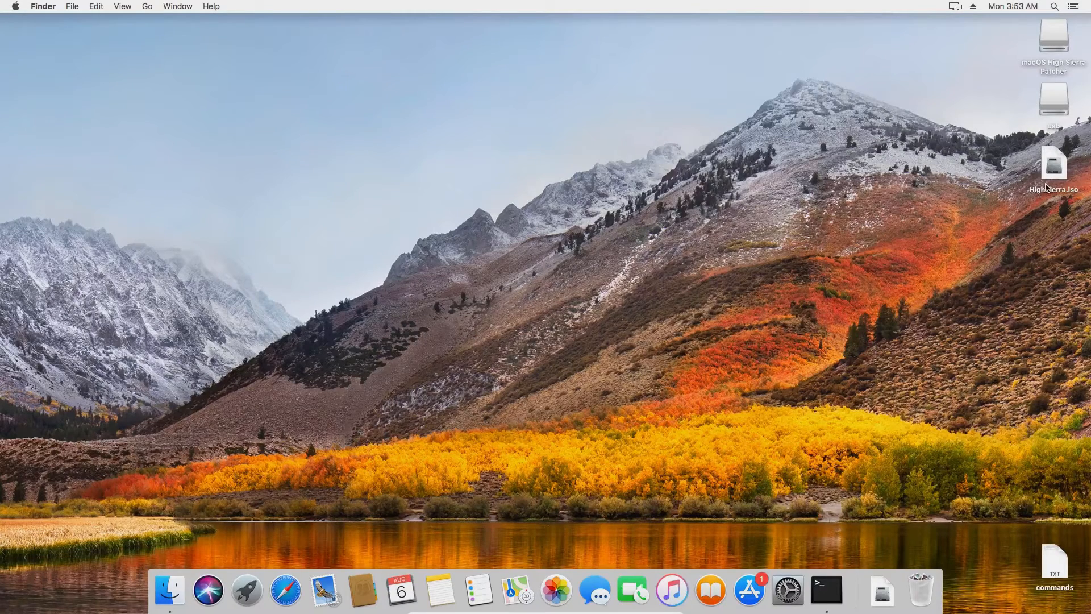
drag(1053, 166, 1051, 115)
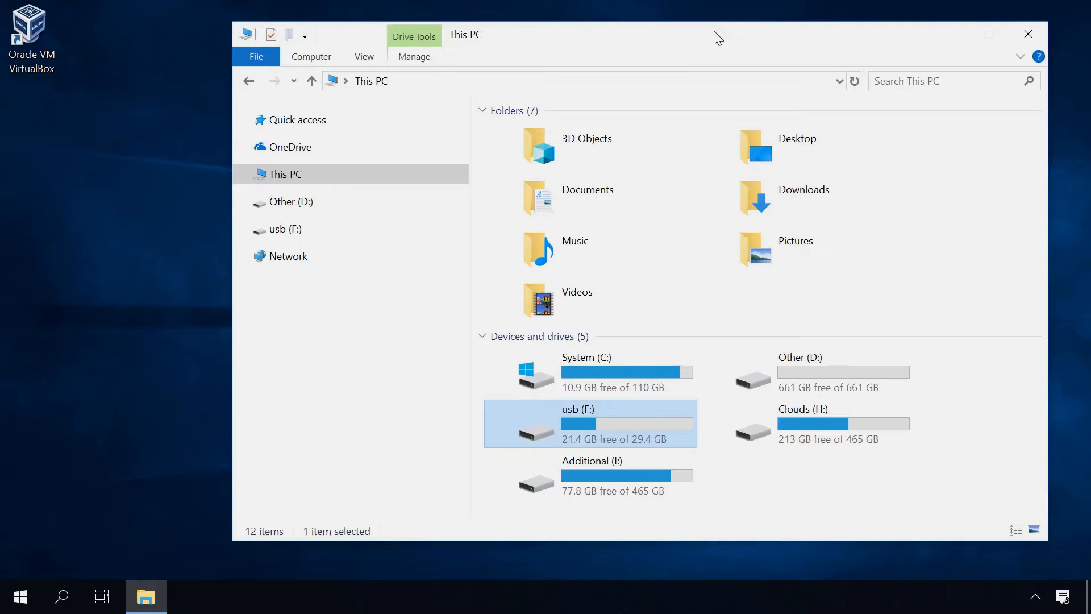
Check the usb (F:) drive's Properties, then close them
right_click(611, 411)
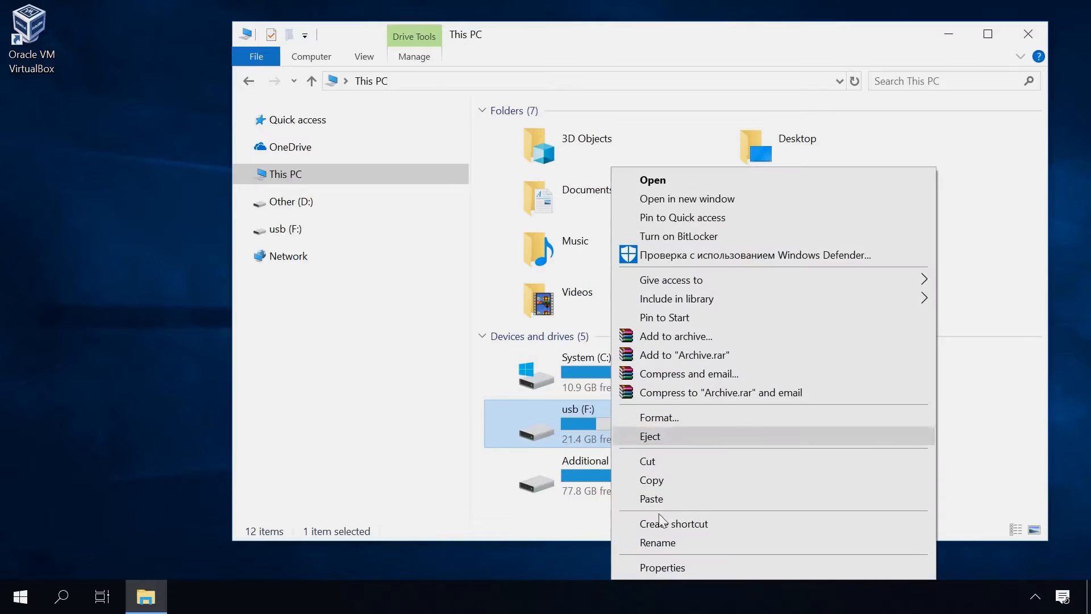
click(675, 567)
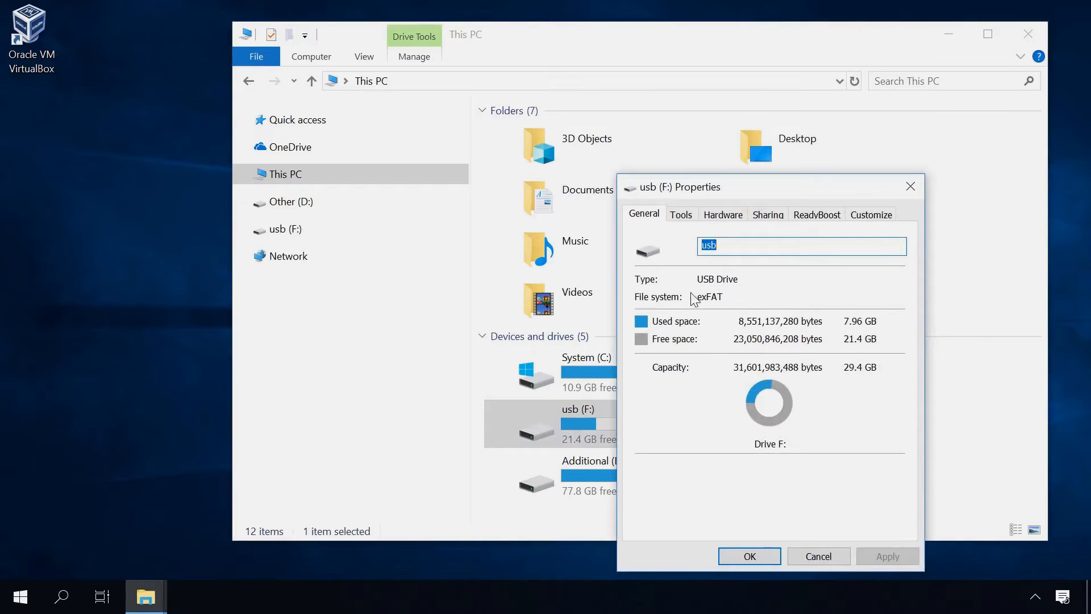
click(910, 187)
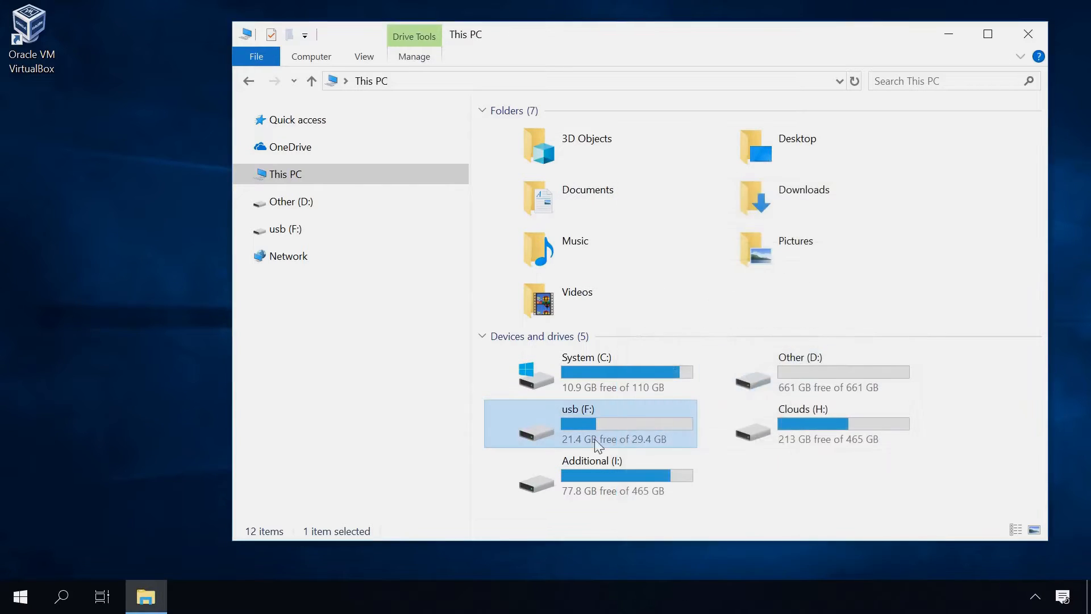
Open usb (F:) and copy HighSierra.iso onto the desktop with Copy here
double_click(575, 414)
click(537, 137)
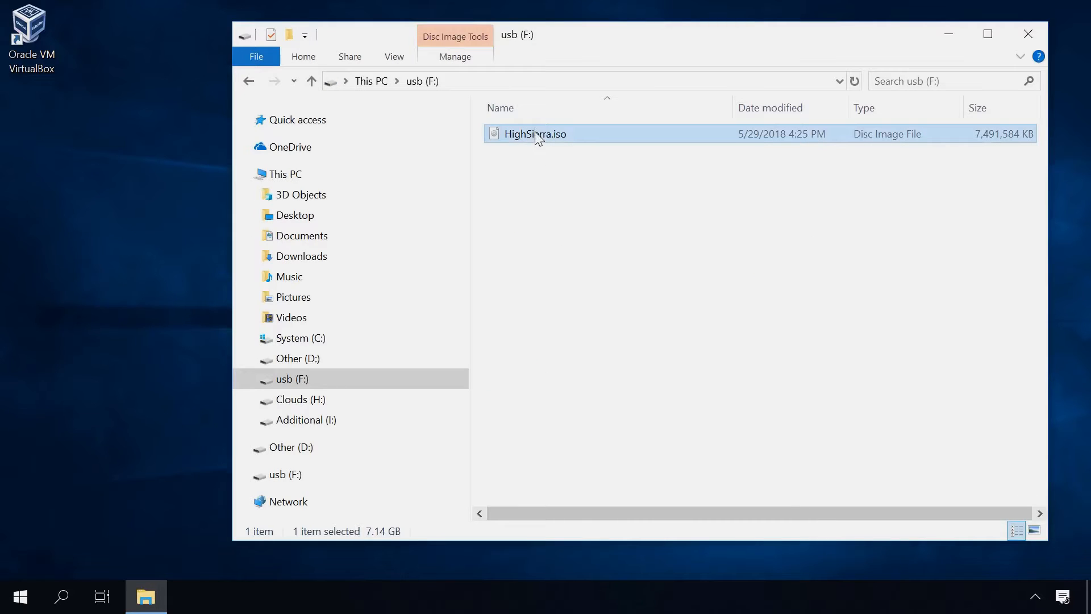
drag(539, 139, 71, 193)
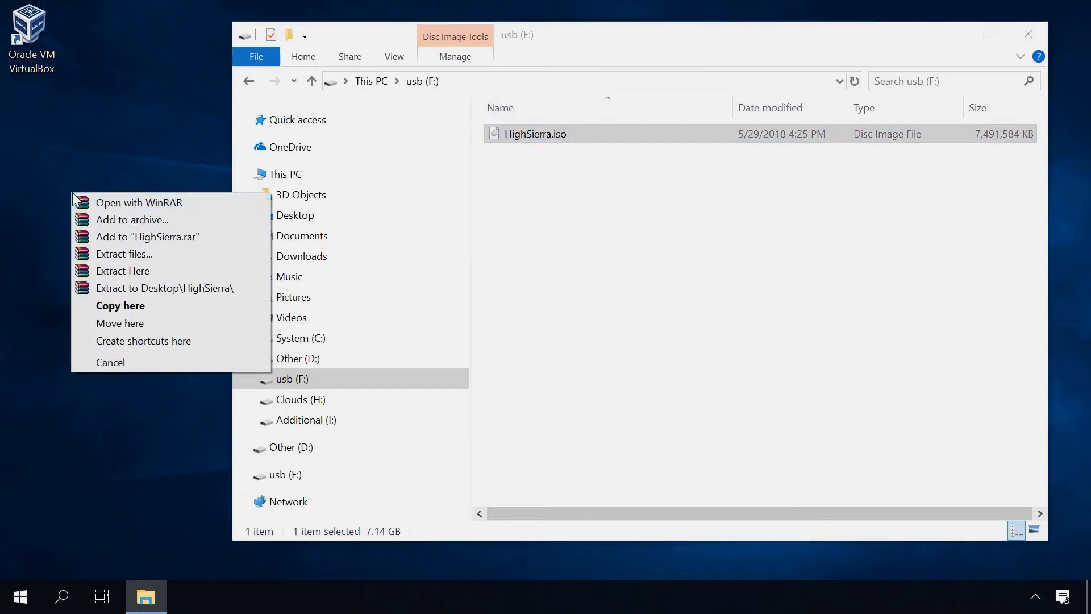
click(125, 306)
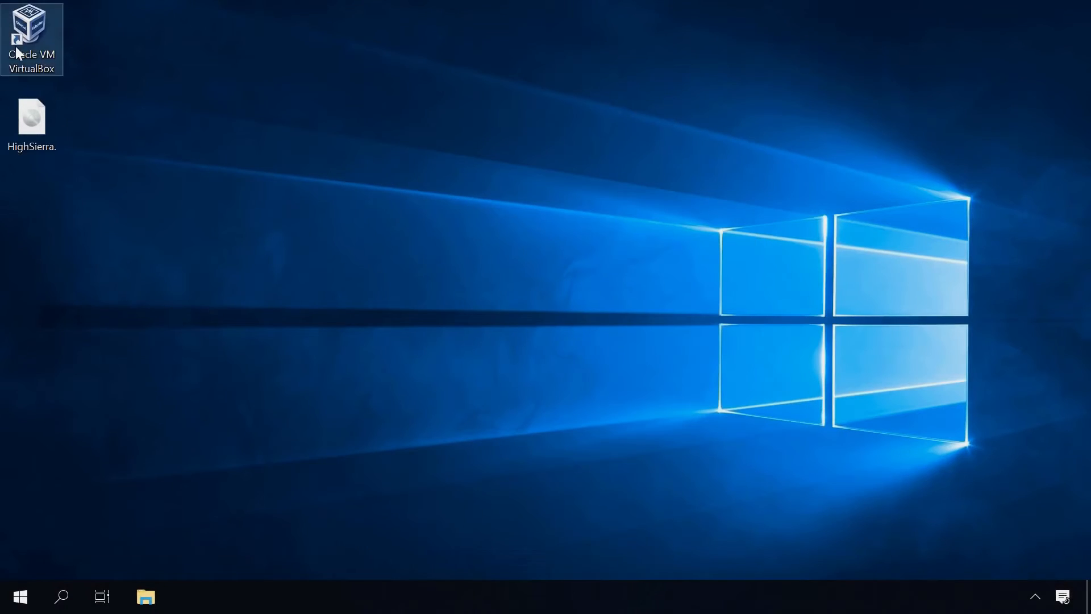
Launch VirtualBox and start a new machine in Expert Mode named MacOS
click(19, 53)
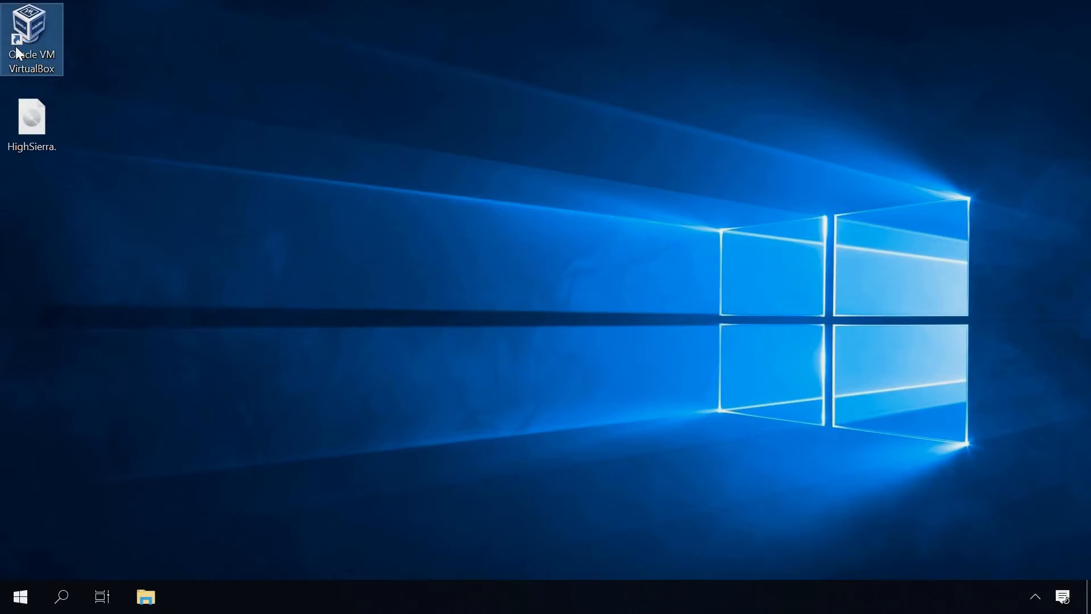
double_click(19, 52)
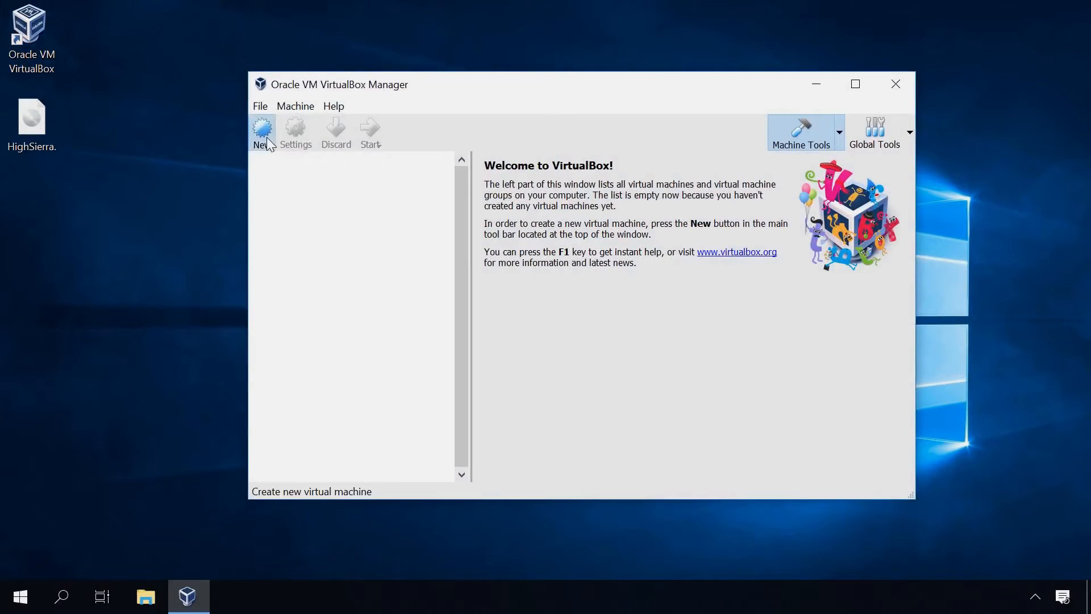
click(263, 136)
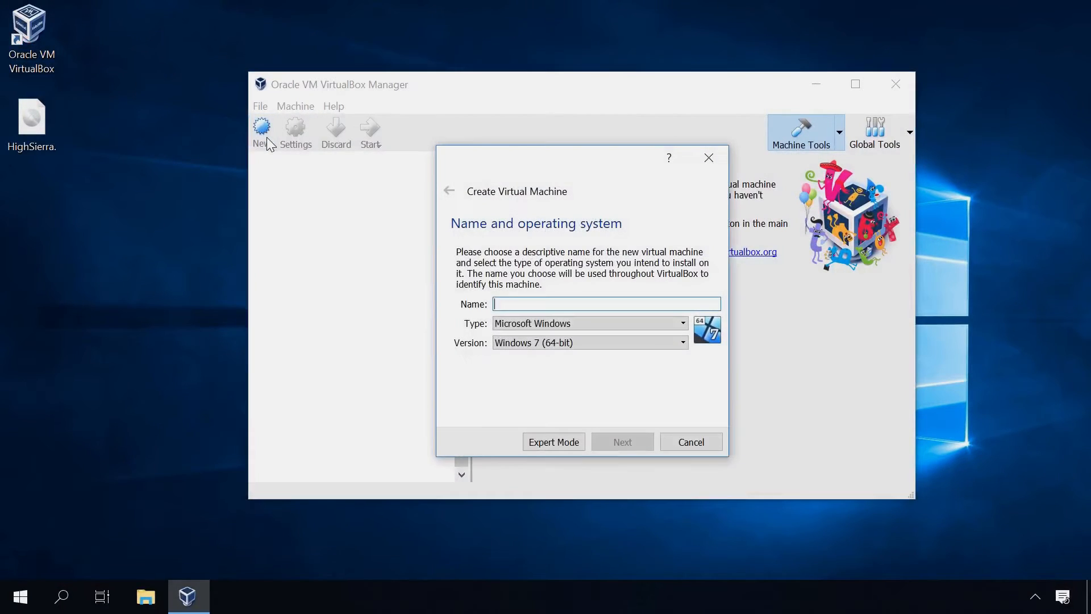
click(540, 442)
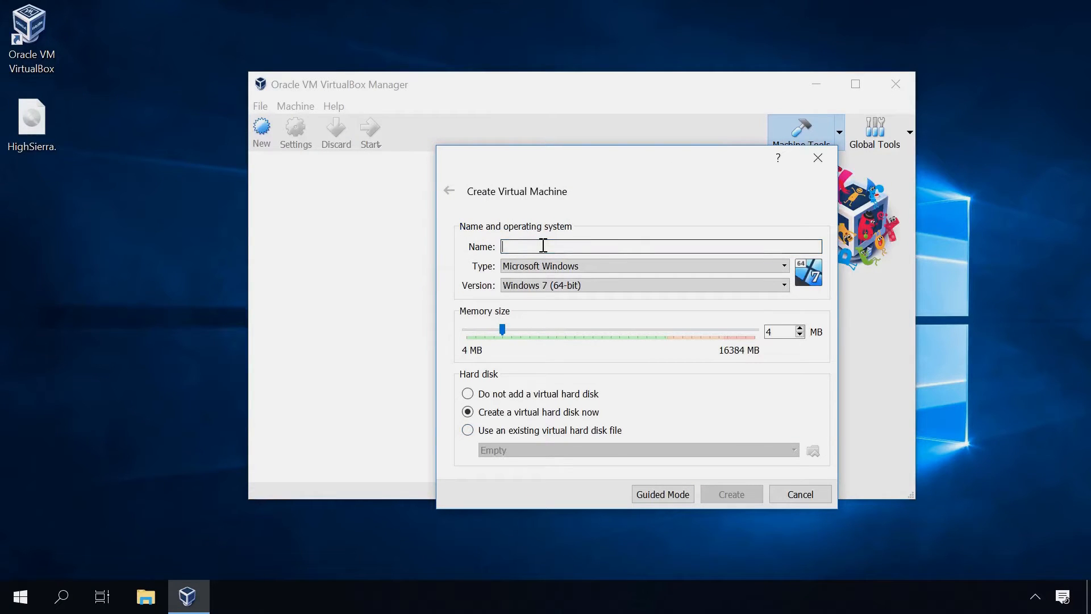
text(Mac)
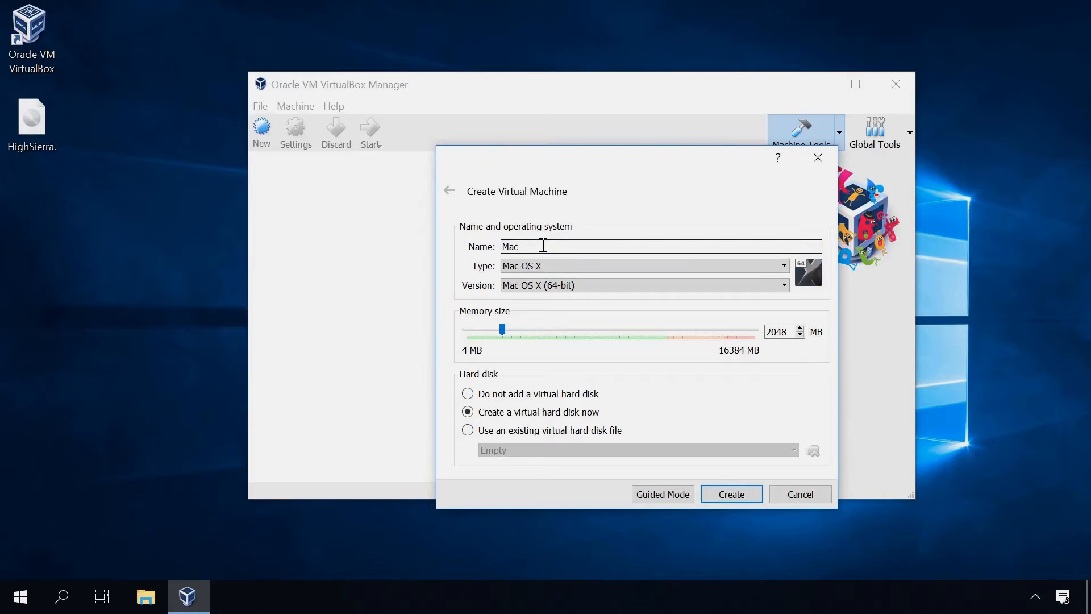
text(OS)
Keep type Mac OS X, choose macOS 10.13 High Sierra (64-bit), and set memory to 4096 MB
click(554, 264)
click(554, 265)
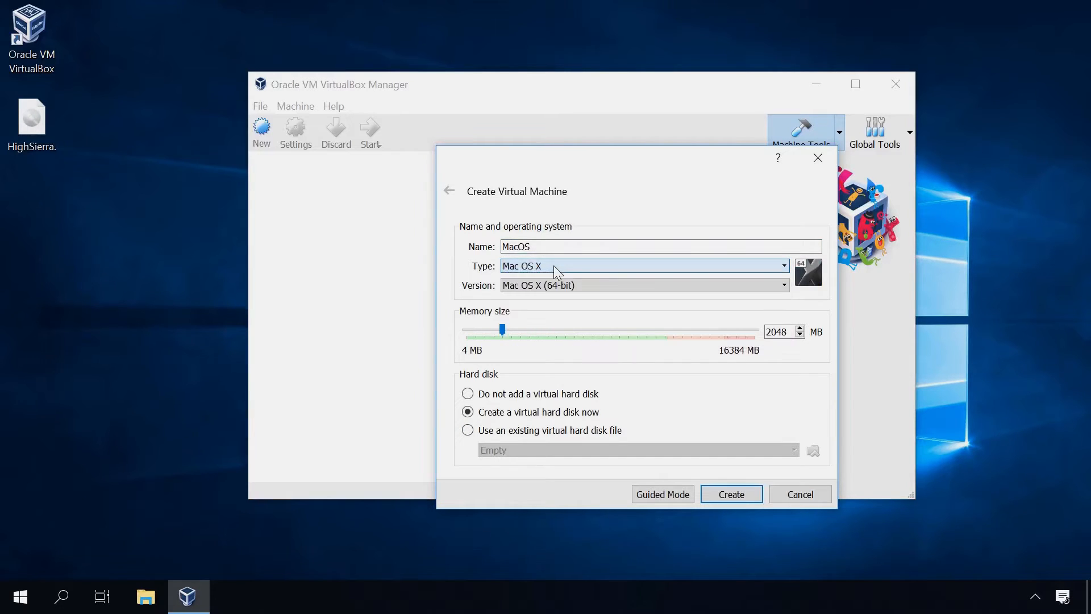
click(560, 286)
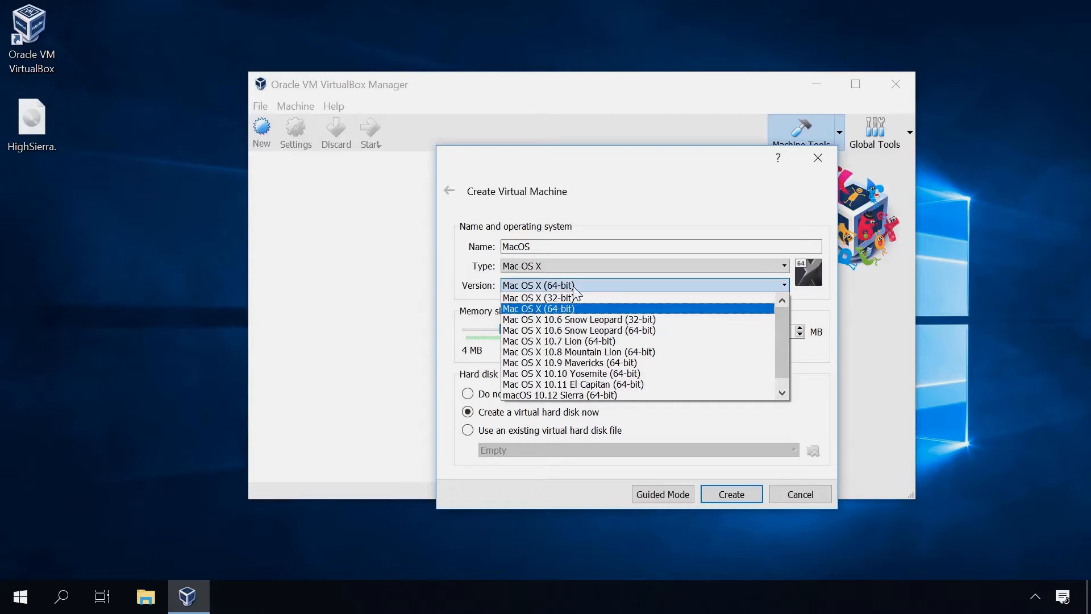
scroll(591, 369, down, 1)
click(595, 394)
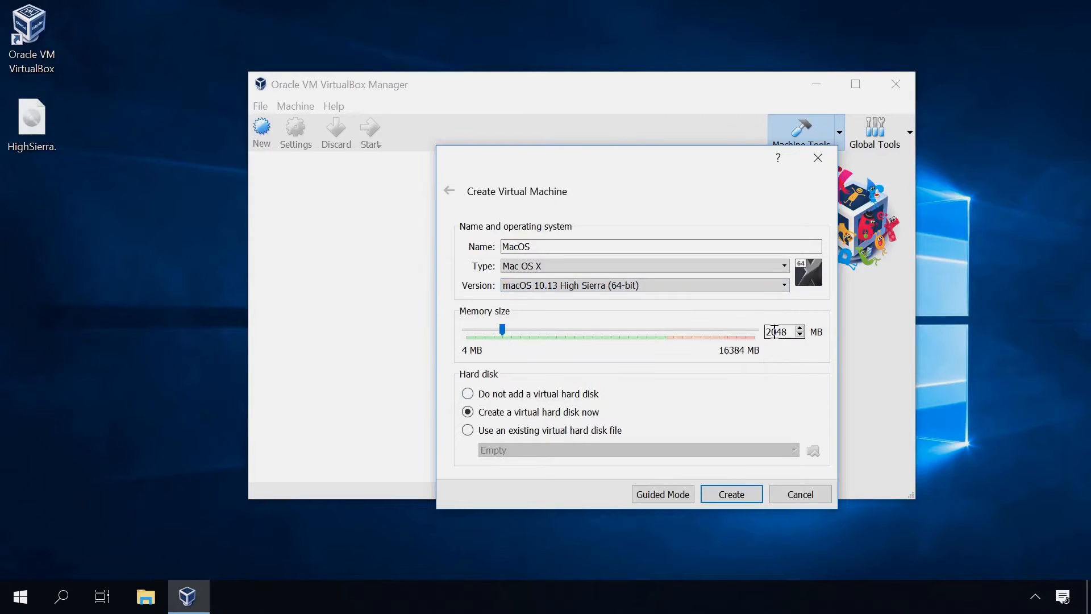
double_click(775, 332)
text(4096)
Create a 30.00 GB dynamically allocated VDI hard disk for the MacOS machine
click(712, 494)
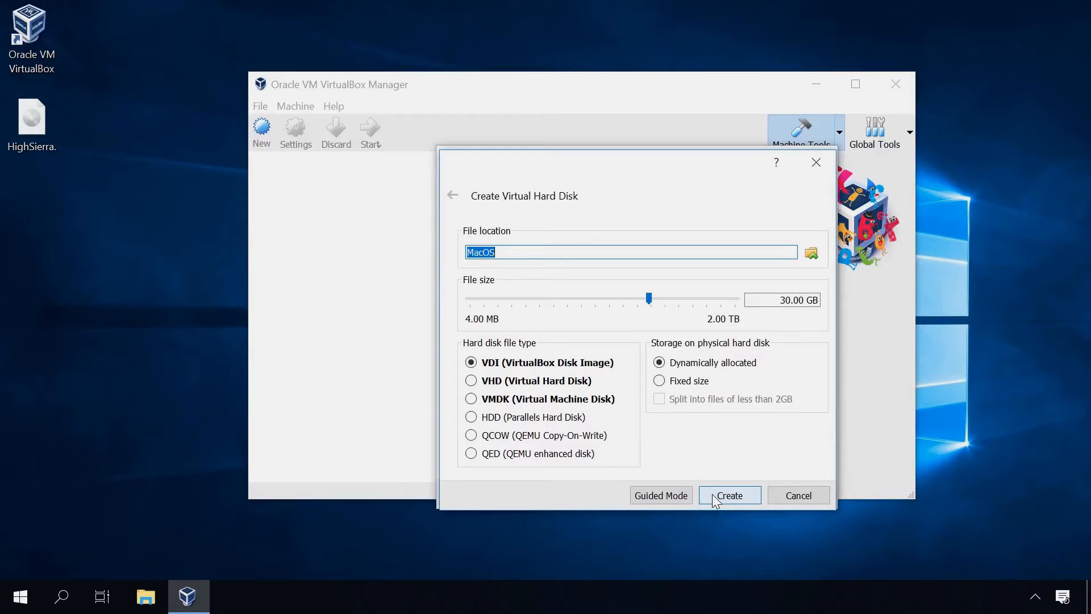
click(517, 370)
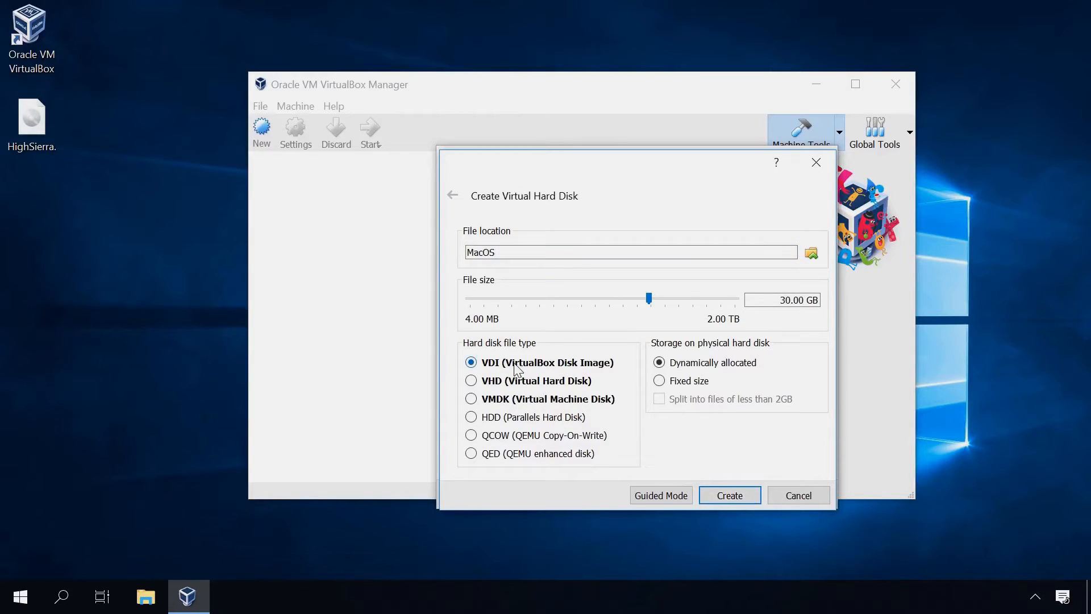
click(769, 300)
click(734, 494)
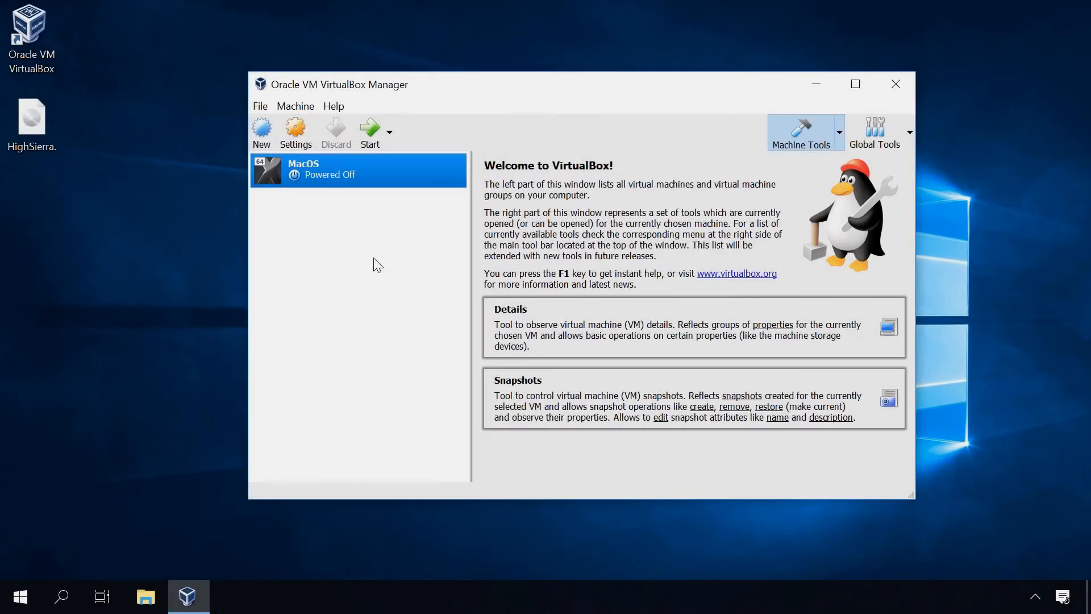
Open the MacOS machine's settings and review the General Advanced, Description and Disk Encryption tabs
right_click(357, 164)
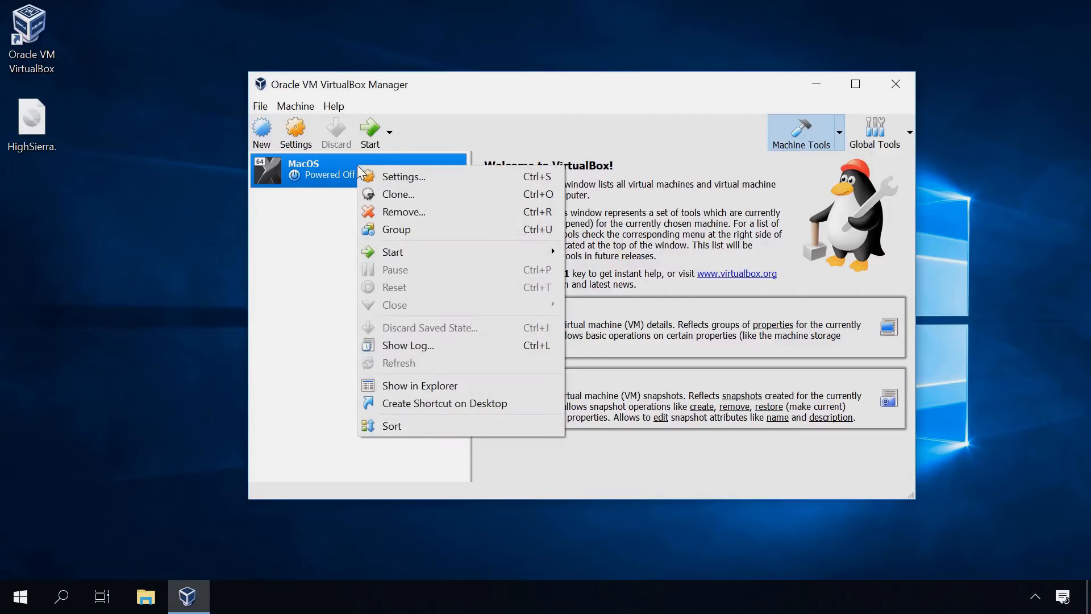
click(399, 176)
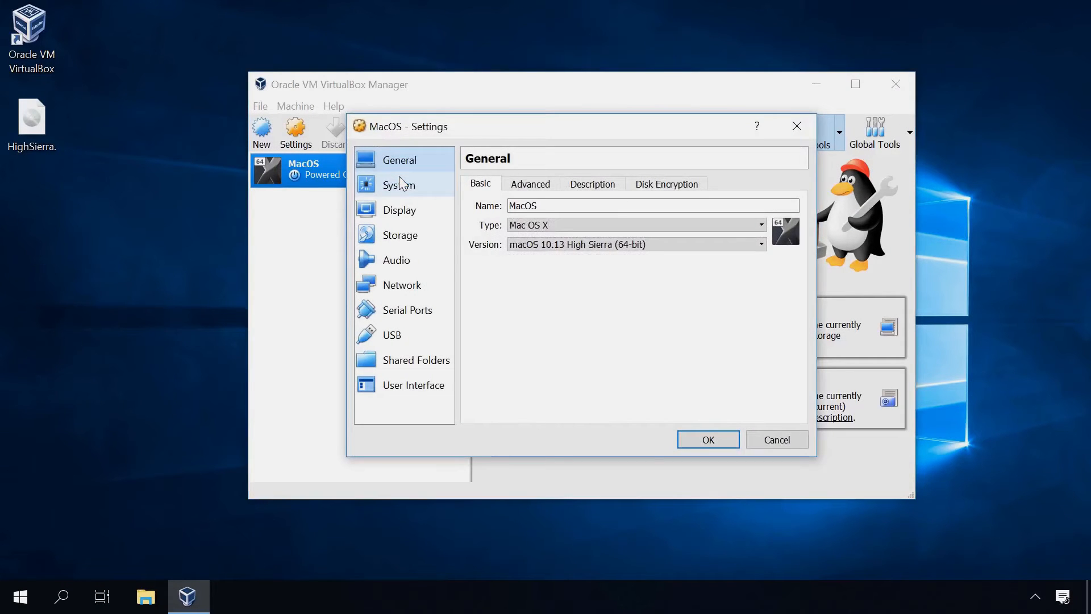
click(523, 192)
click(594, 192)
click(654, 189)
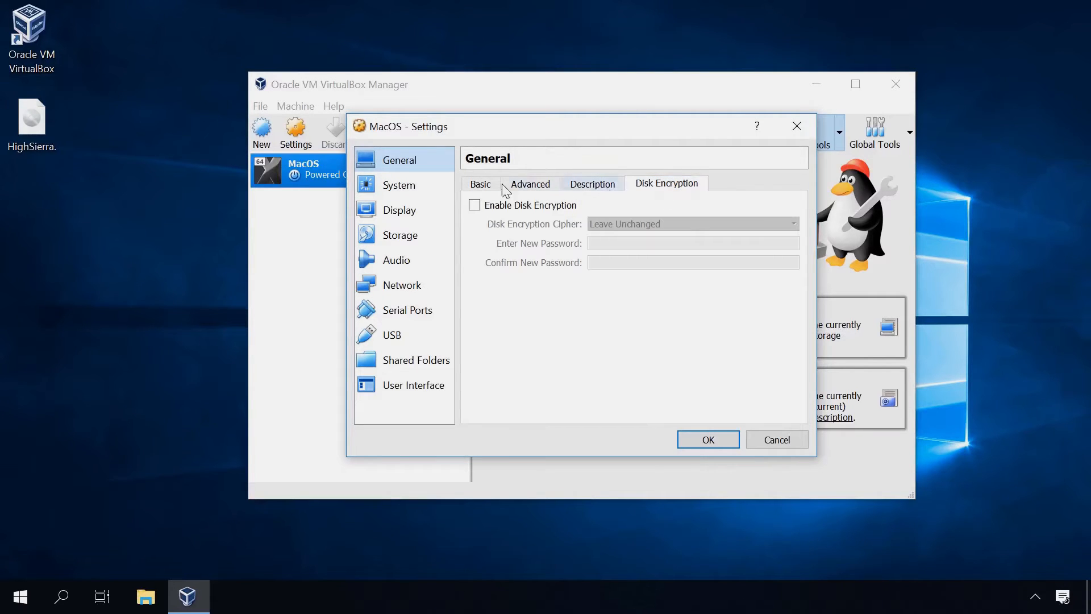
In System > Motherboard, uncheck Floppy and move it below Hard Disk, keeping the ICH9 chipset
click(395, 188)
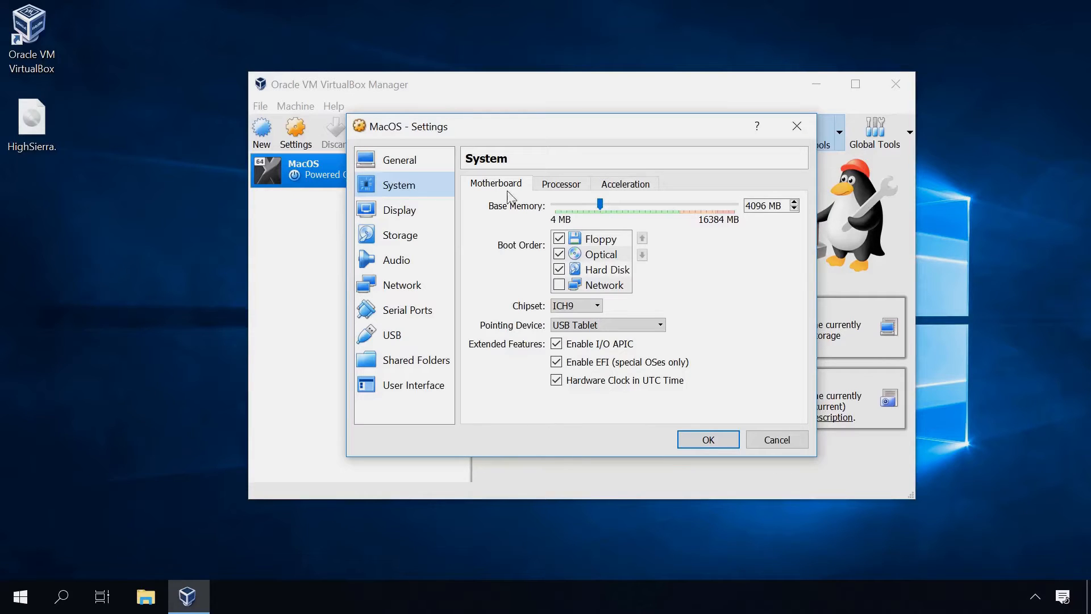
click(558, 238)
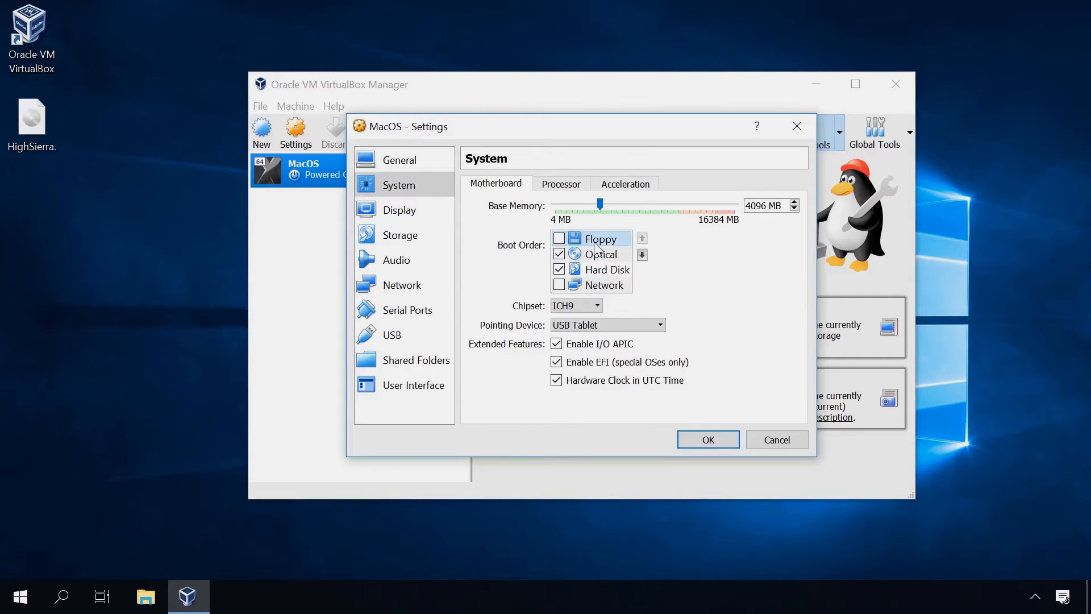
click(642, 255)
click(642, 255)
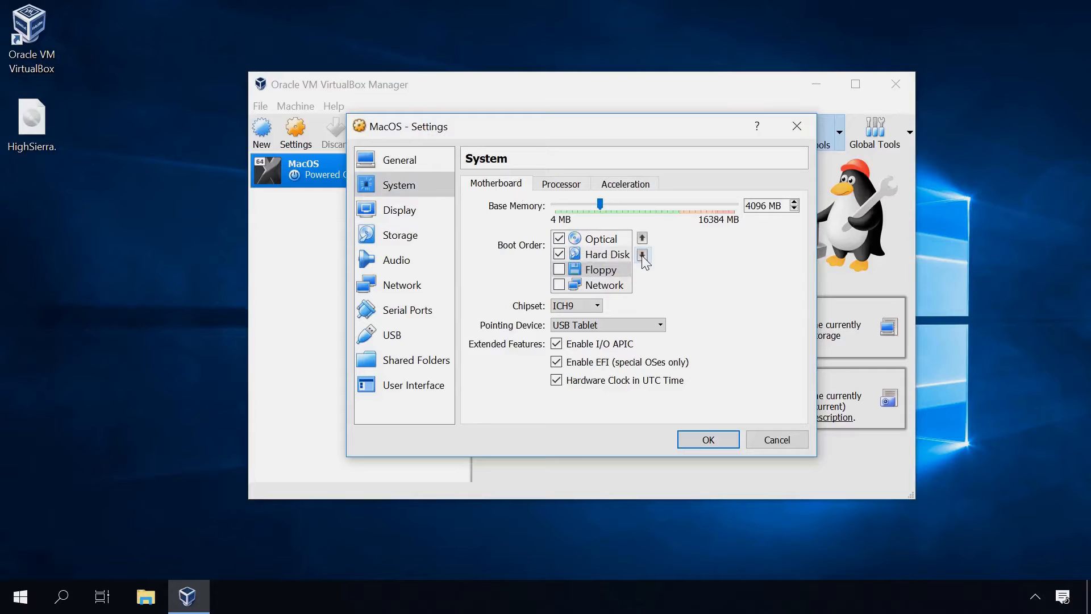
click(564, 307)
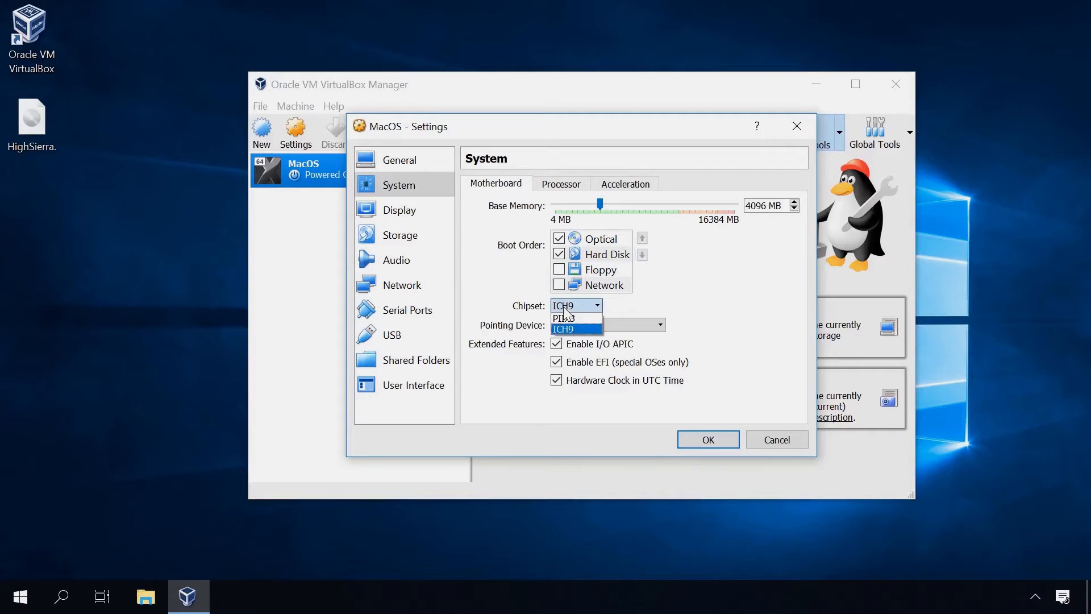
click(565, 307)
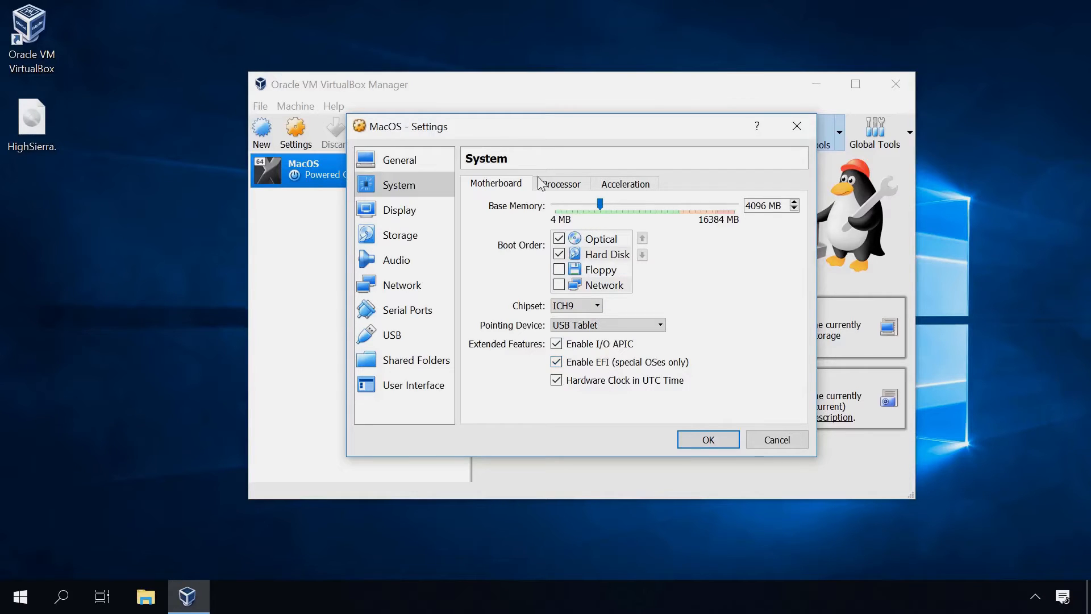
Set Processor(s) to 2 and view the Acceleration settings
click(564, 190)
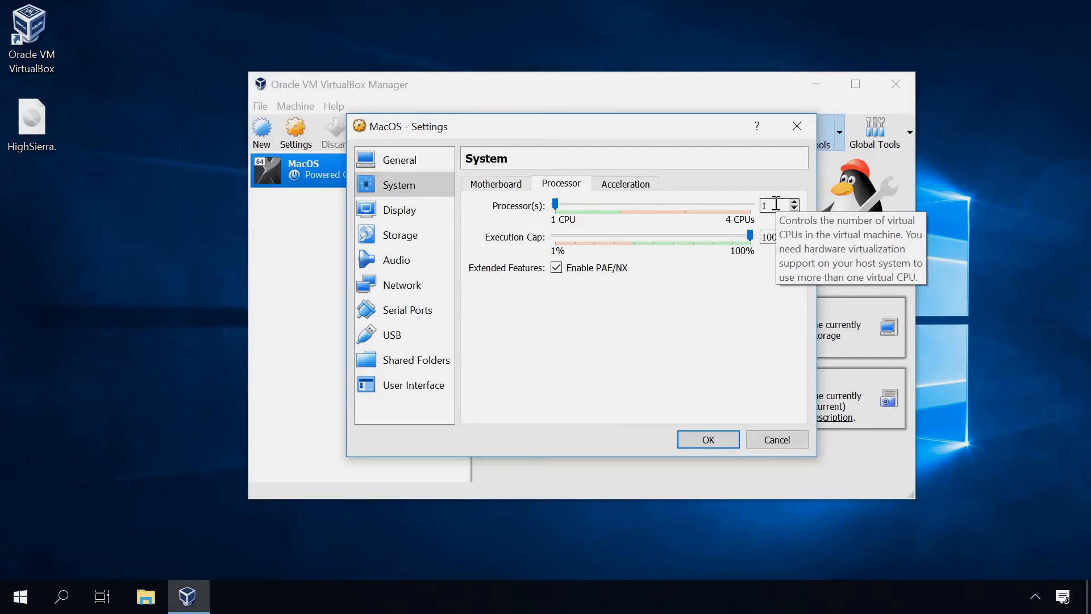
click(736, 204)
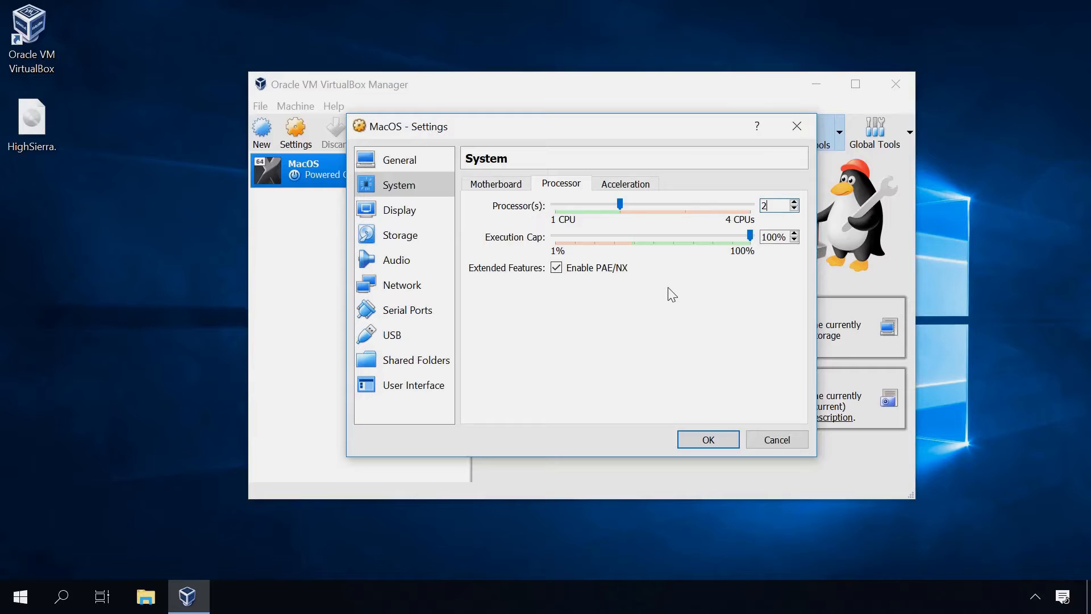
click(623, 190)
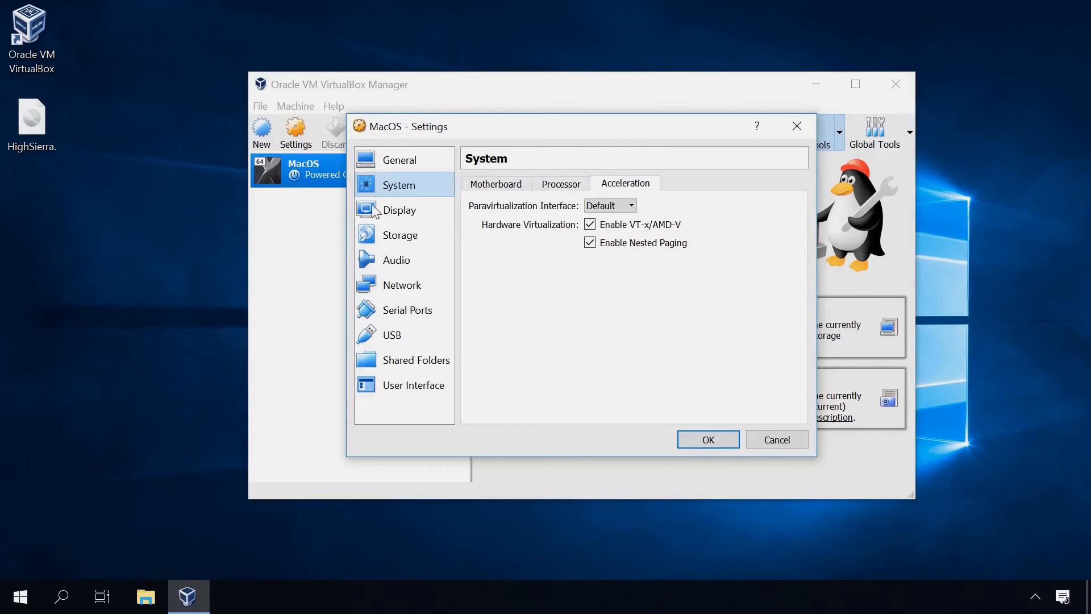
Set Display video memory to 128 MB with 3D acceleration off, review Remote Display and Video Capture, then go to Storage
click(391, 212)
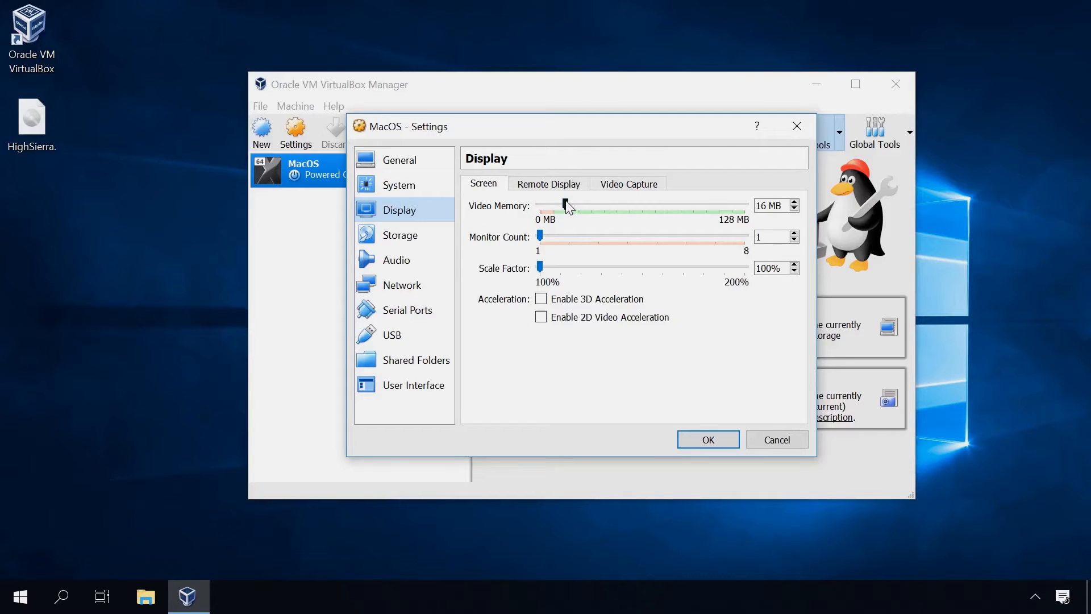
drag(565, 204, 744, 204)
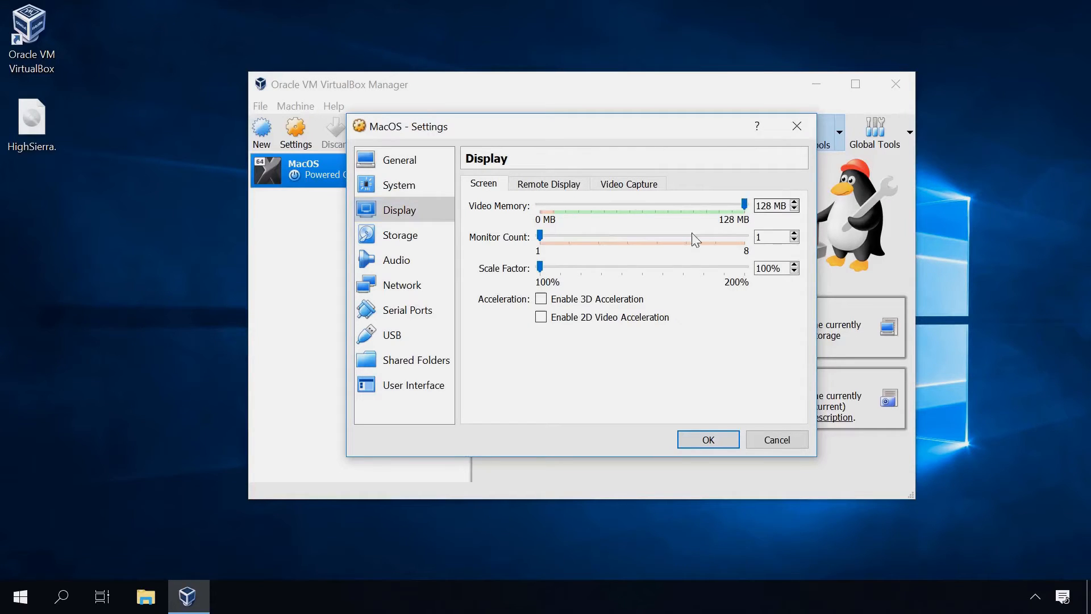
click(561, 304)
click(561, 304)
click(549, 184)
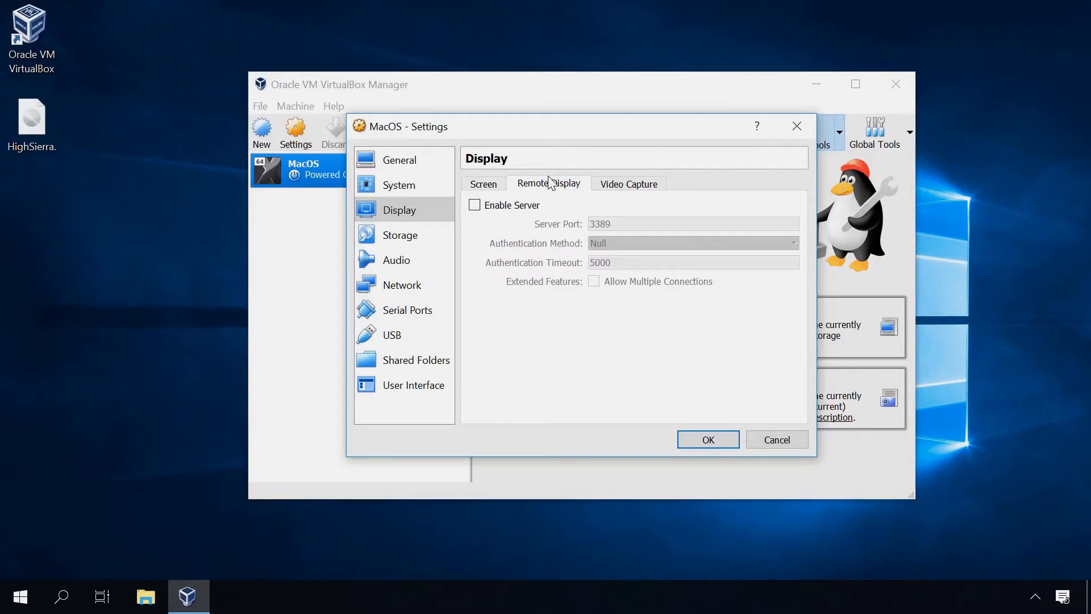
click(628, 184)
click(421, 238)
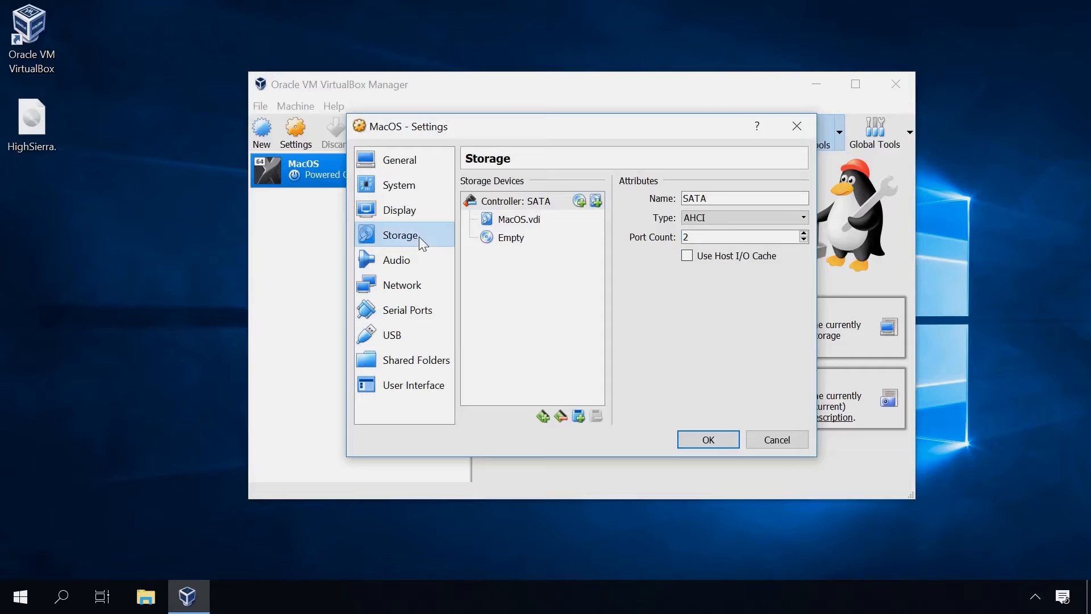
Load Desktop\HighSierra.iso into the empty optical drive and save the settings with OK
click(517, 225)
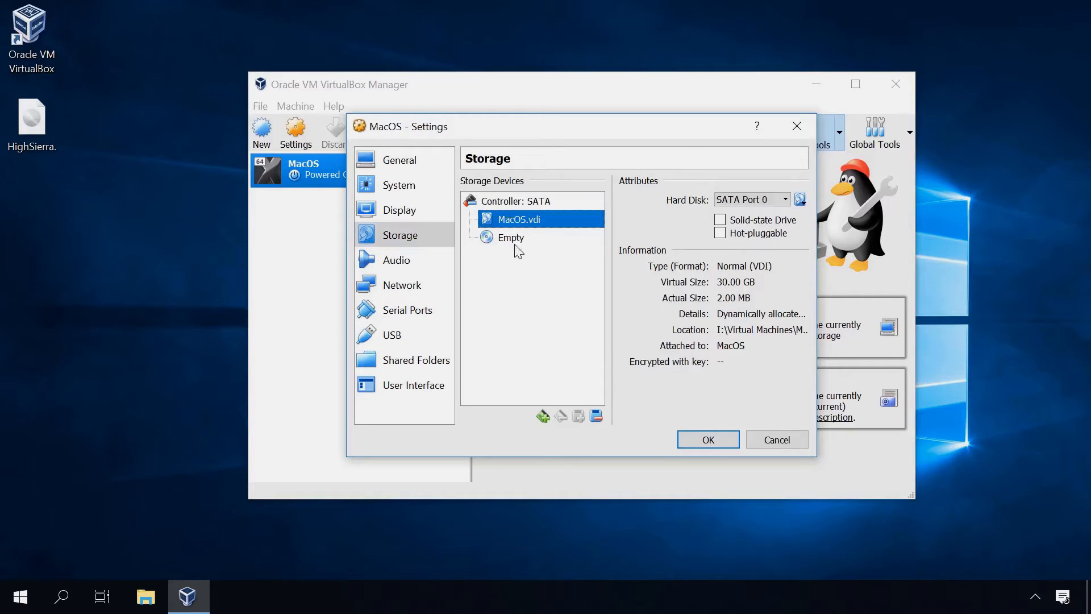
click(510, 240)
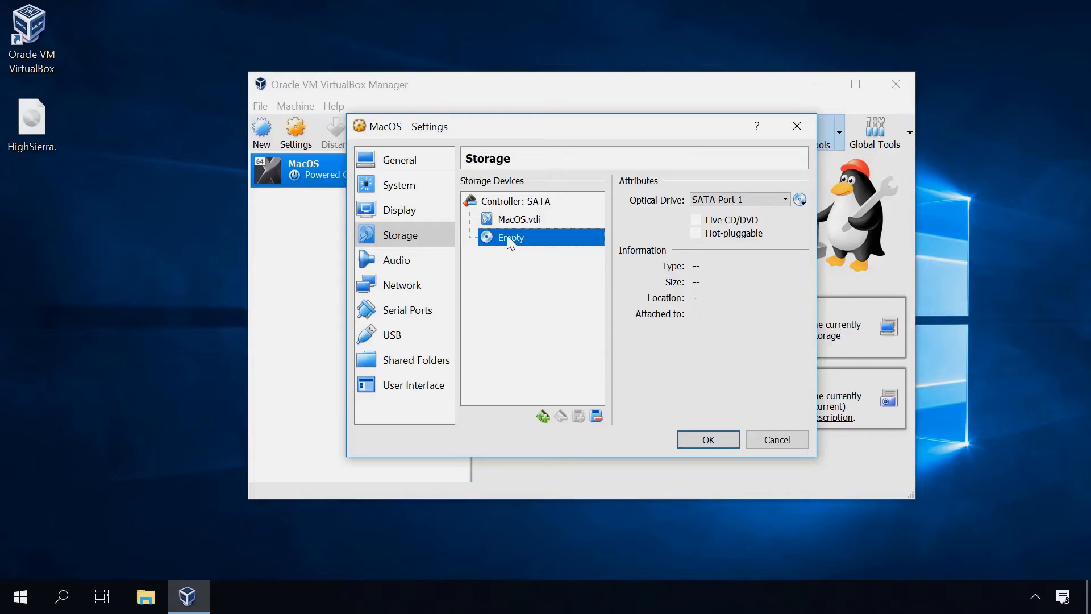
click(800, 200)
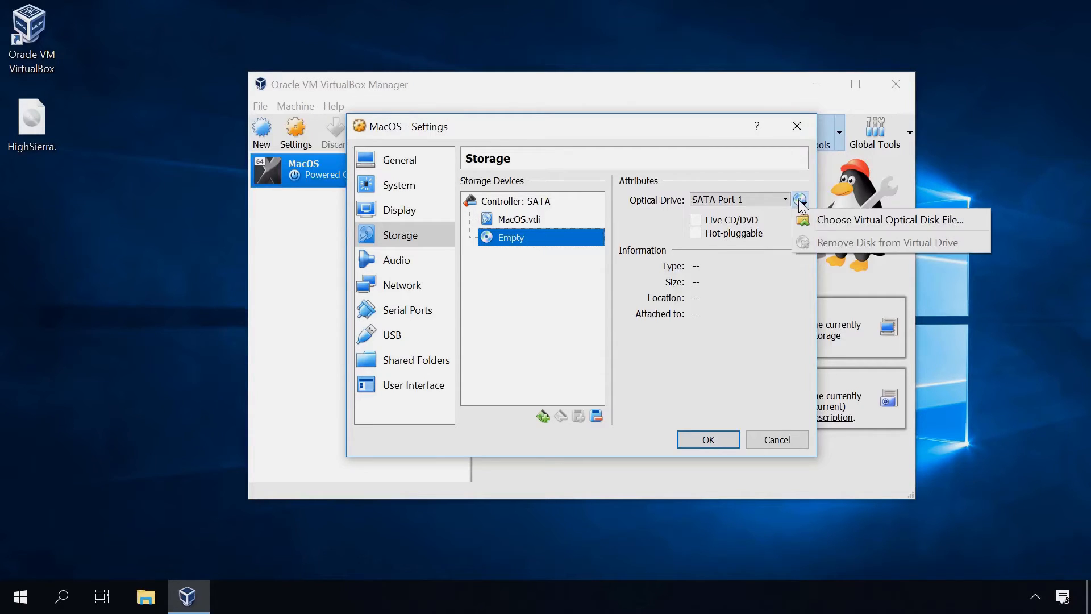
click(833, 220)
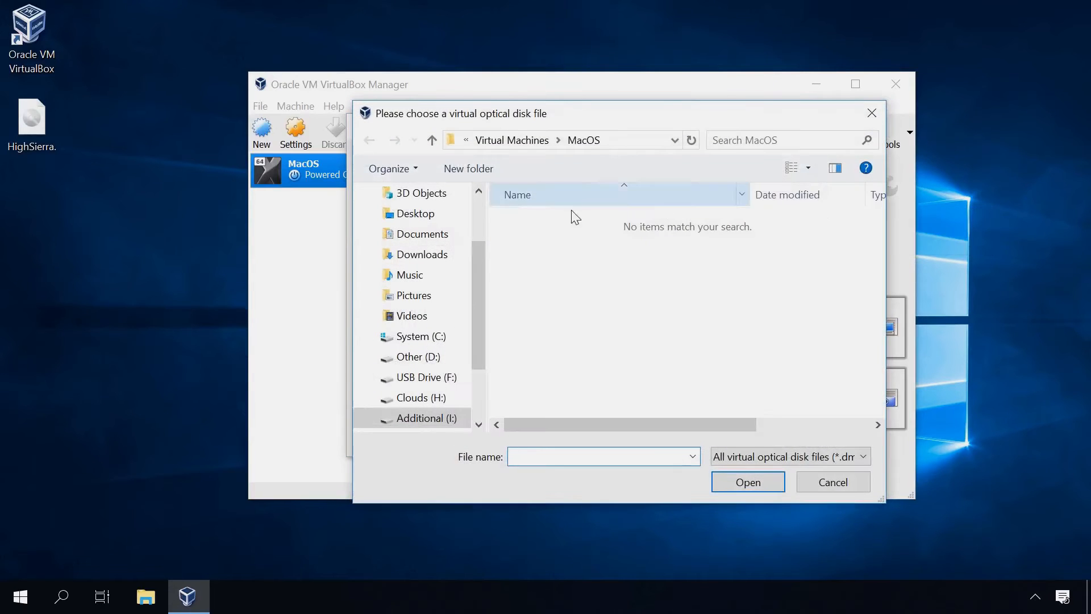
drag(485, 244, 479, 194)
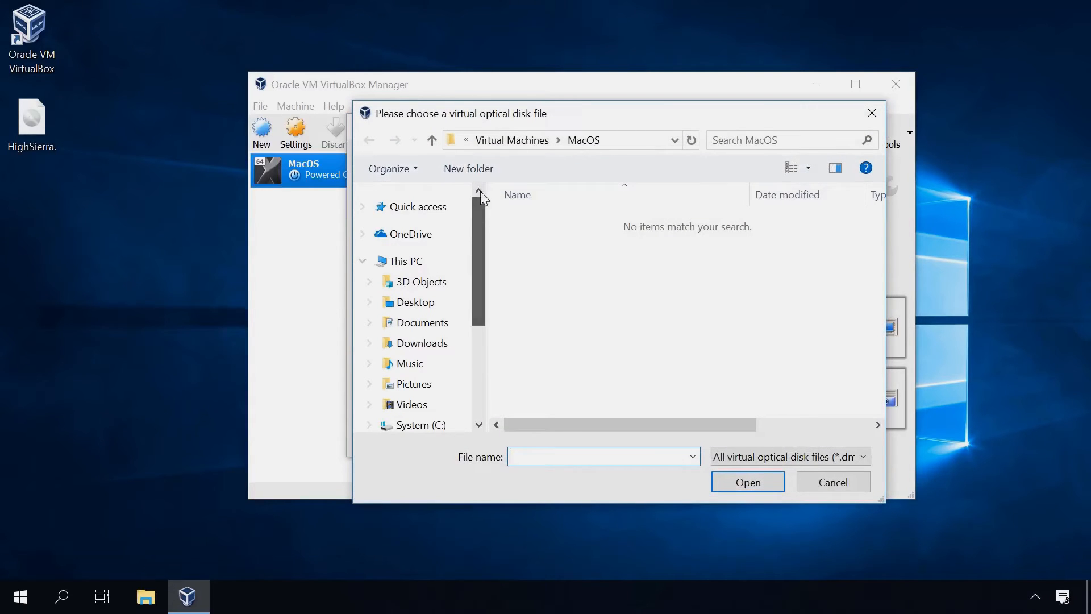
click(419, 207)
double_click(560, 231)
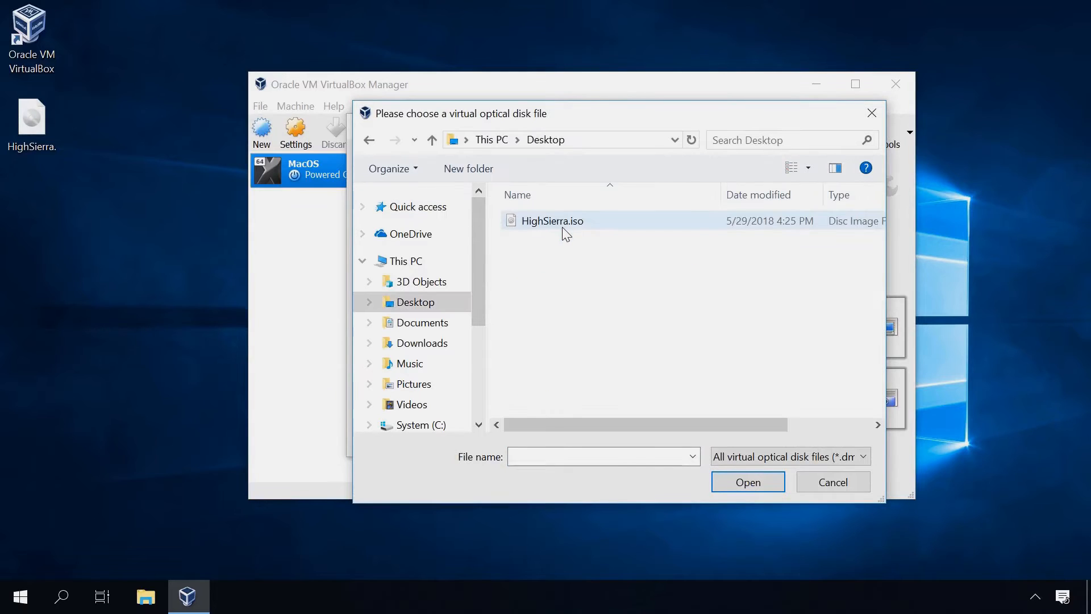
click(557, 223)
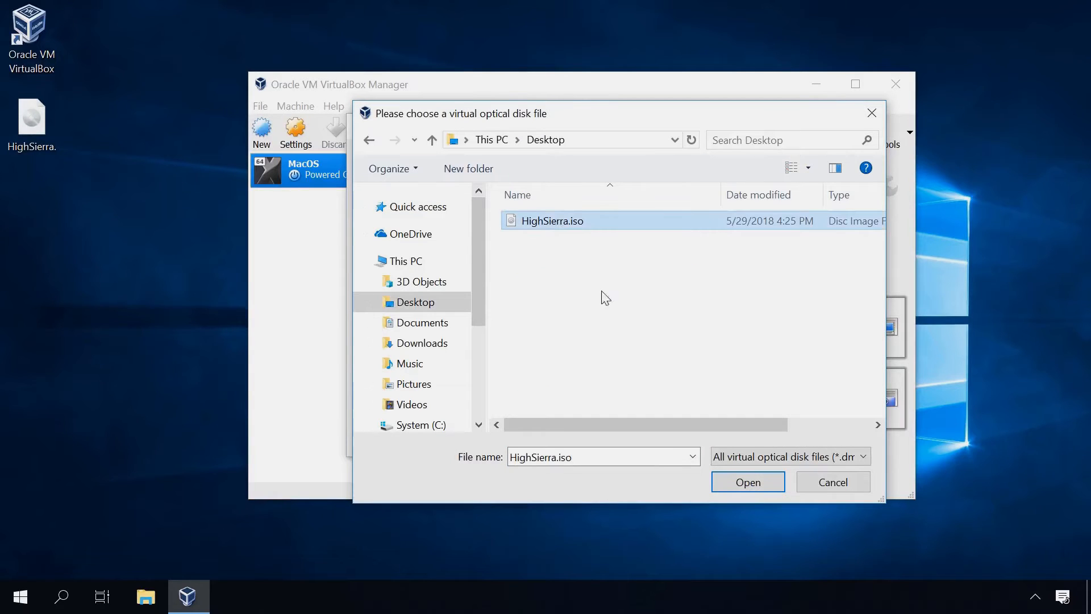
click(746, 483)
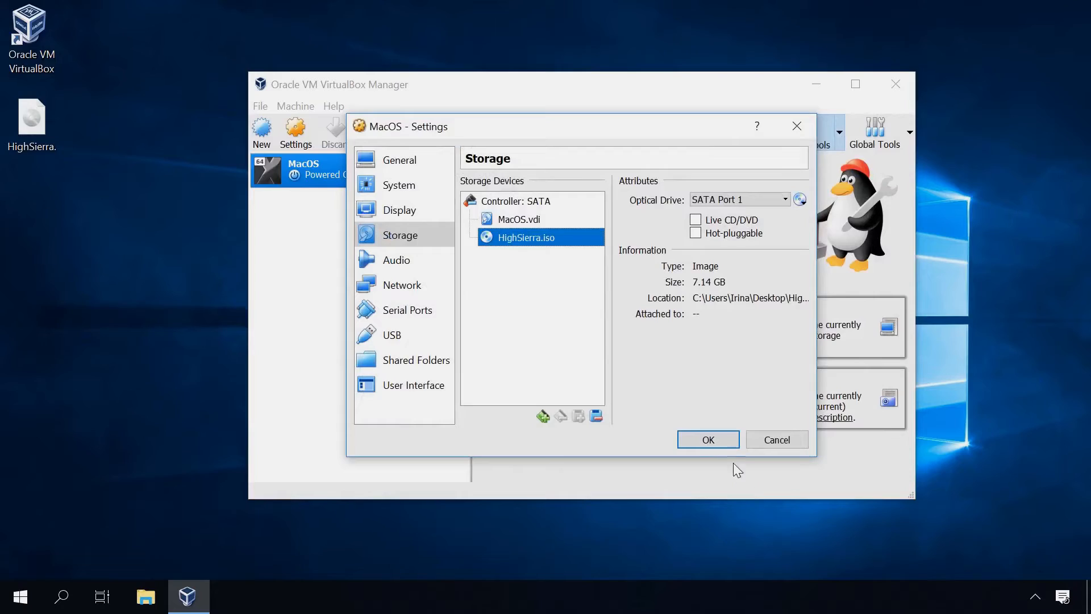
click(717, 440)
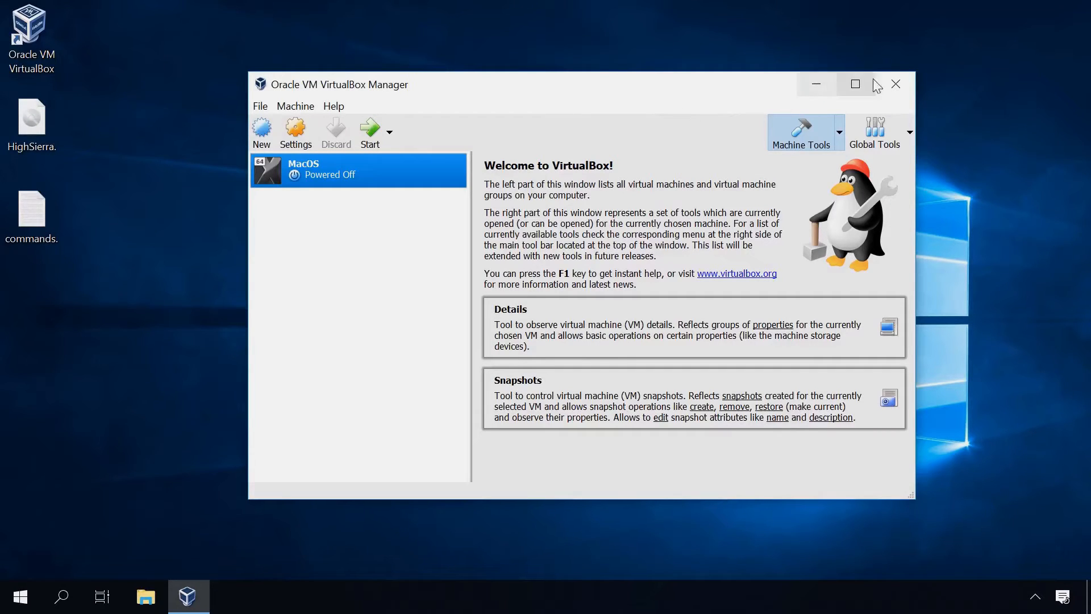
Close VirtualBox and launch Command Prompt as administrator via a cmd search
click(894, 83)
click(59, 609)
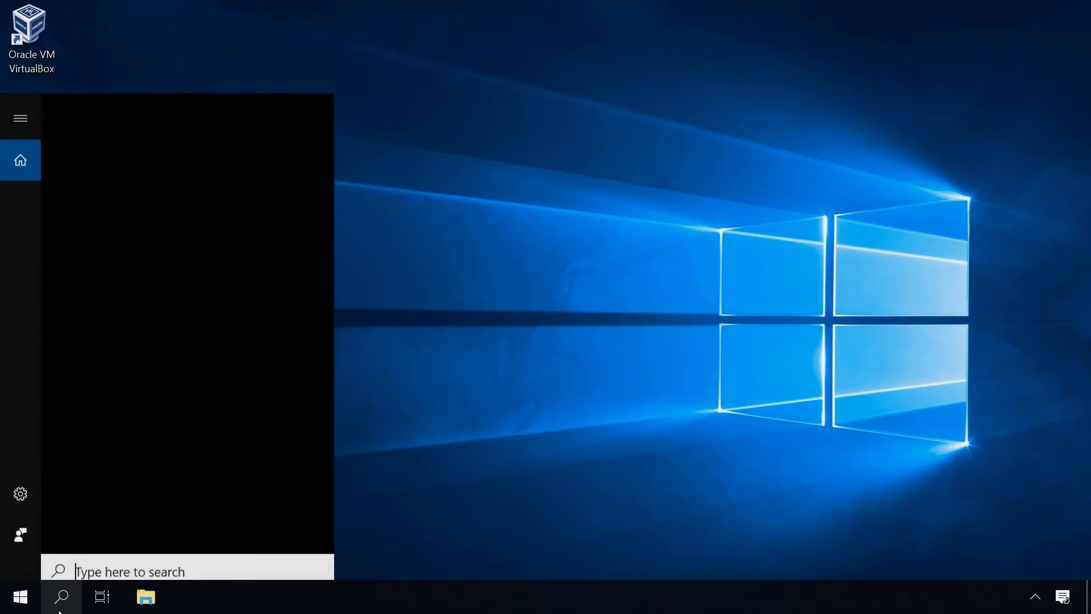
text(cmd)
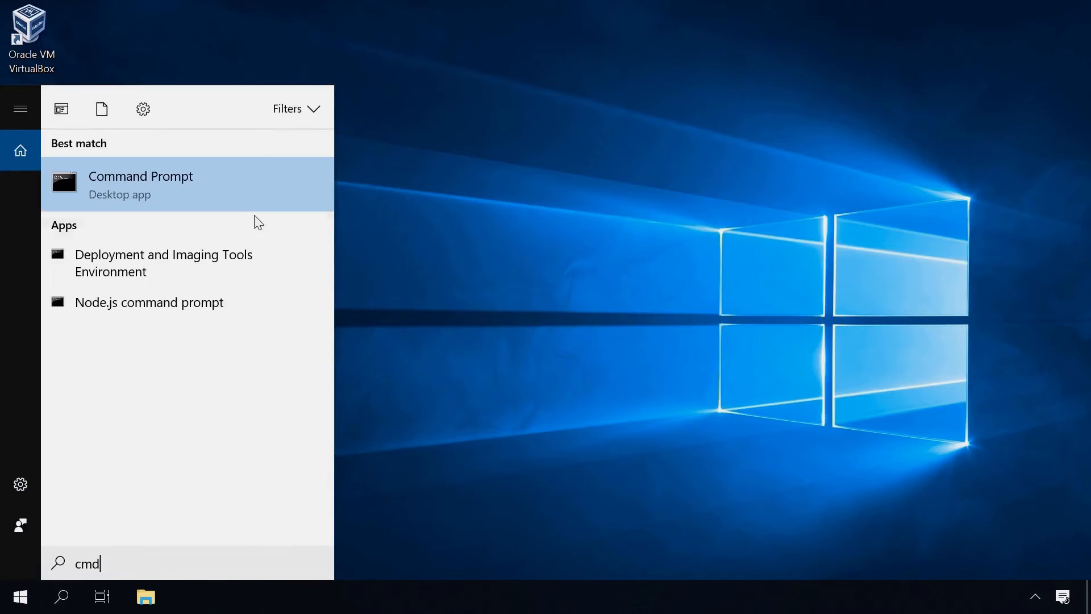
right_click(236, 189)
click(203, 210)
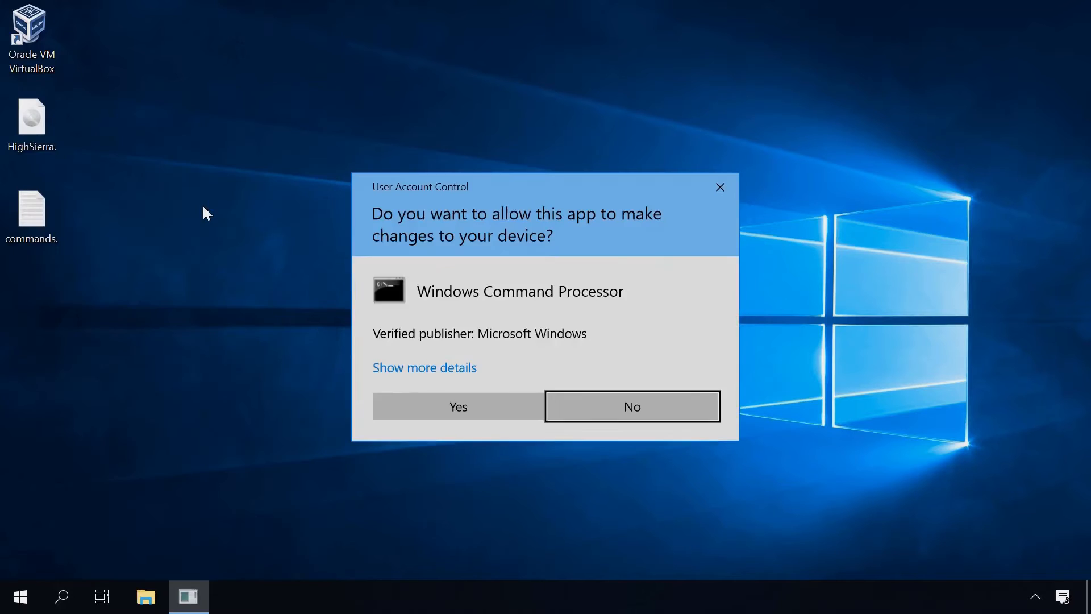
click(432, 415)
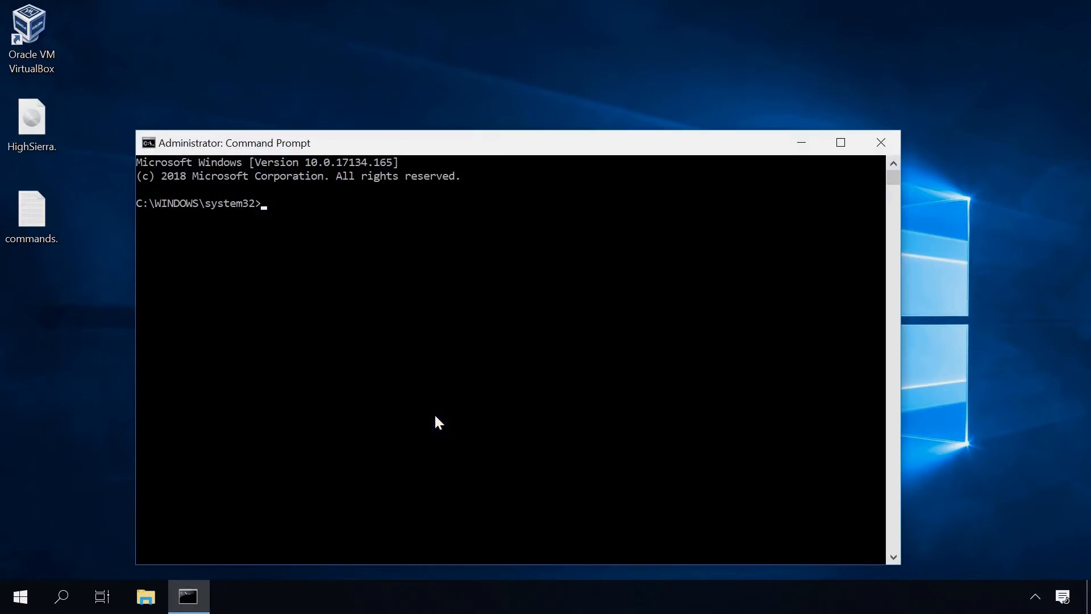
Open commands.txt in Notepad and snap it to the left half of the screen
double_click(41, 209)
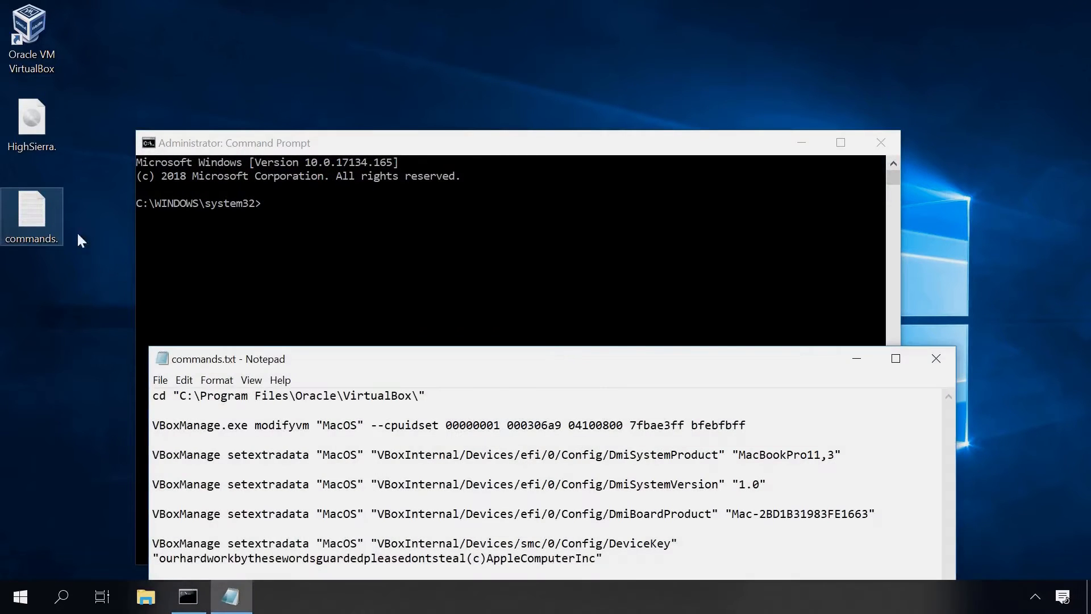
drag(339, 363, 455, 121)
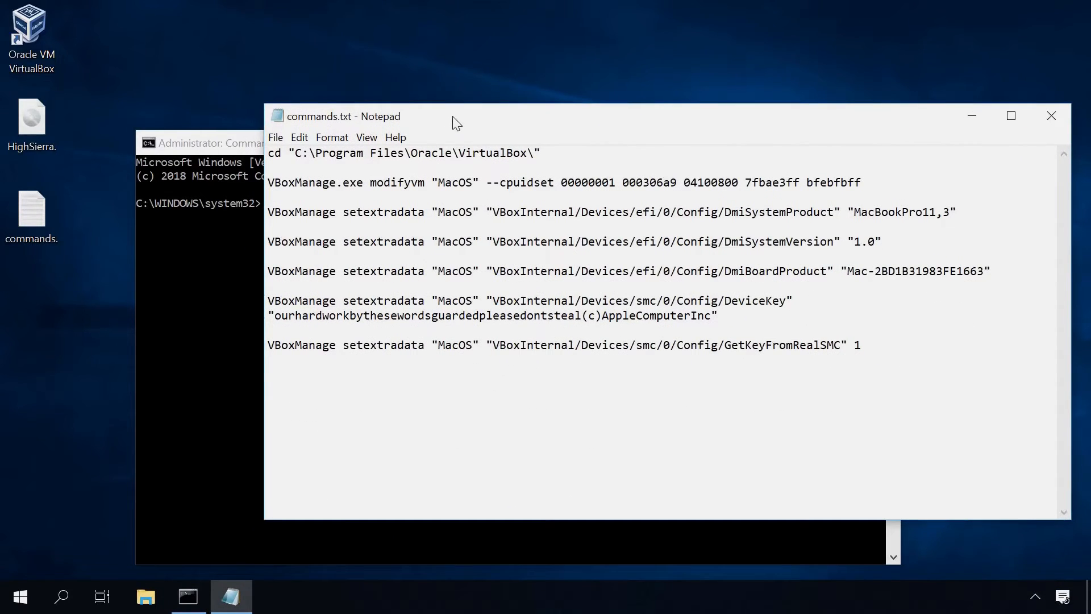
drag(480, 127, 5, 159)
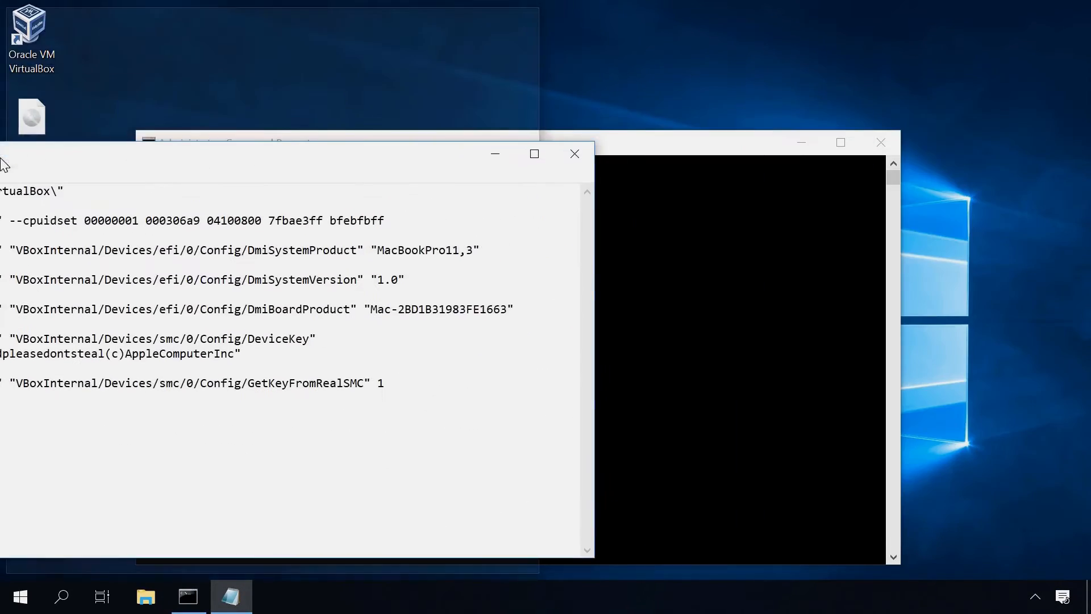
Snap Command Prompt to the right and run the cd command into VirtualBox's folder
click(763, 254)
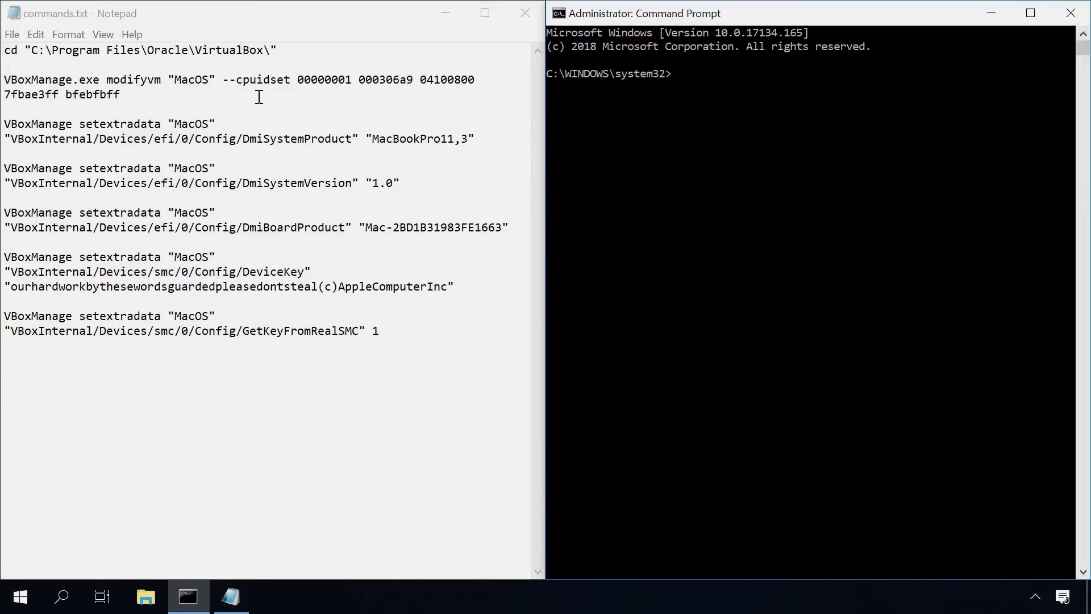
drag(301, 50, 3, 50)
key(super+c)
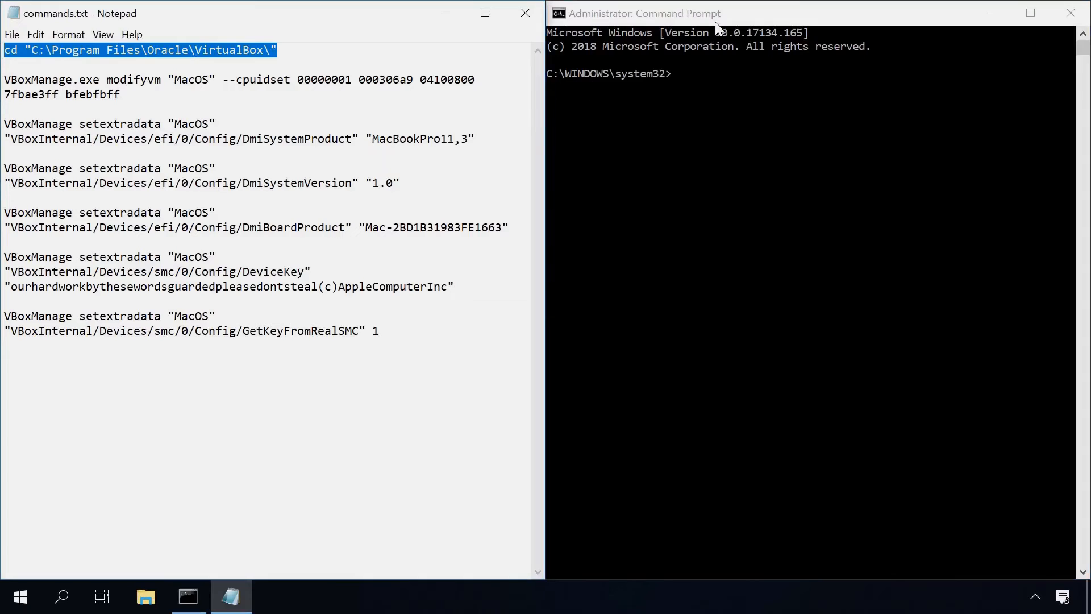
click(706, 56)
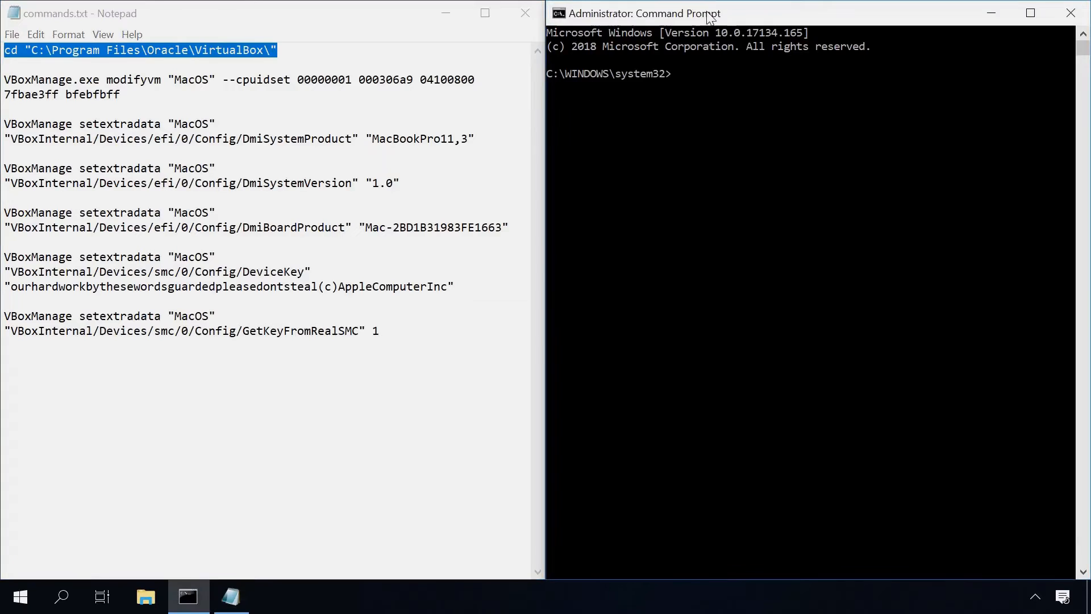
right_click(678, 75)
key(Return)
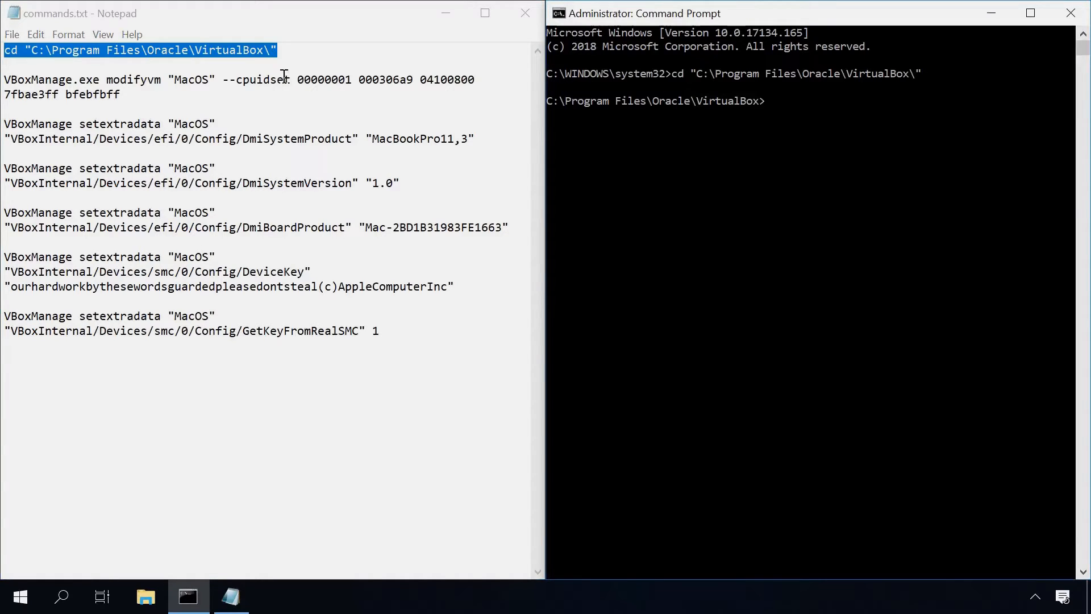
Copy and run the cpuidset and DmiSystemProduct VBoxManage commands from commands.txt
drag(133, 92, 4, 68)
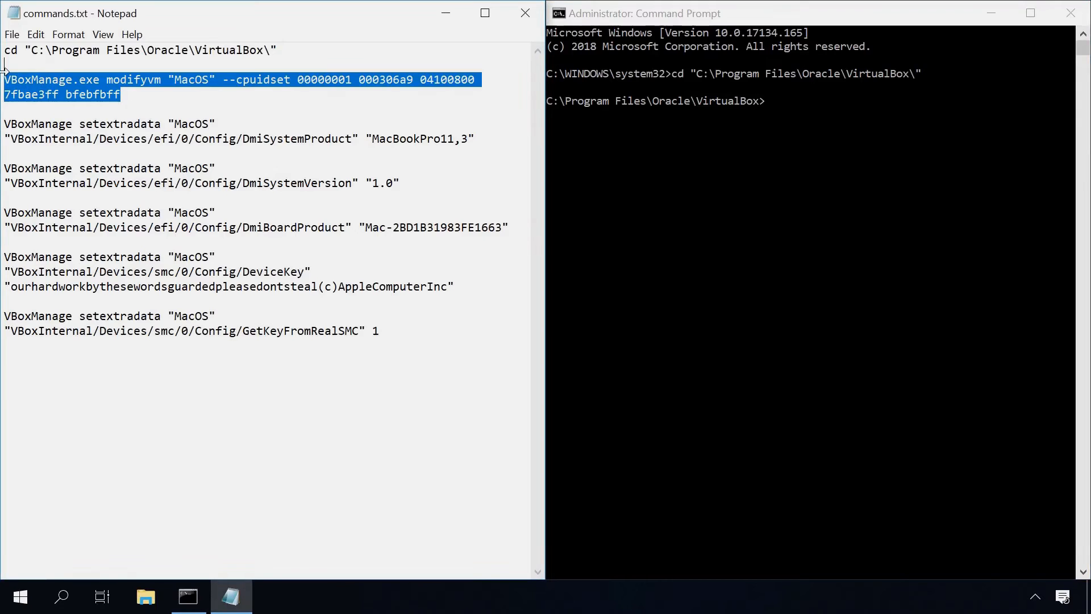
click(111, 92)
drag(136, 91, 2, 79)
key(ctrl+c)
click(698, 24)
key(ctrl+v)
key(Return)
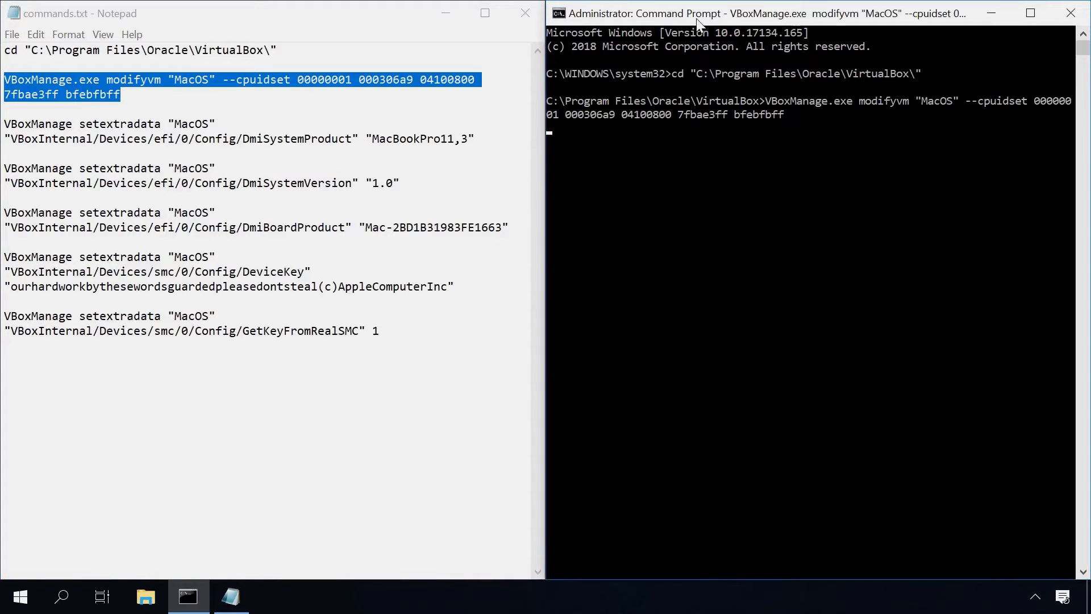
drag(485, 138, 3, 124)
key(ctrl+c)
click(641, 13)
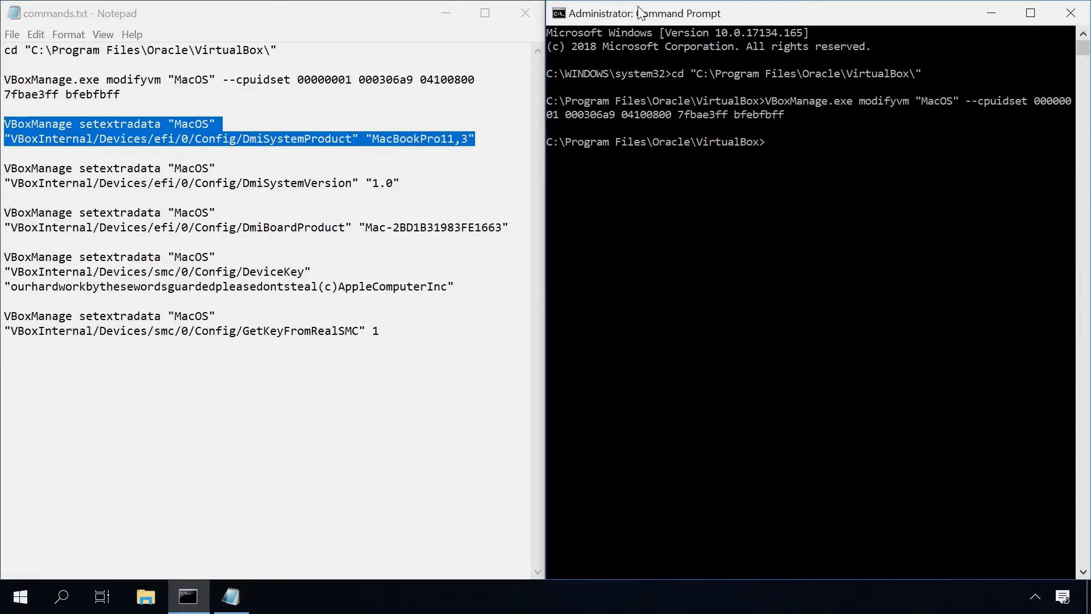
key(ctrl+v)
key(Return)
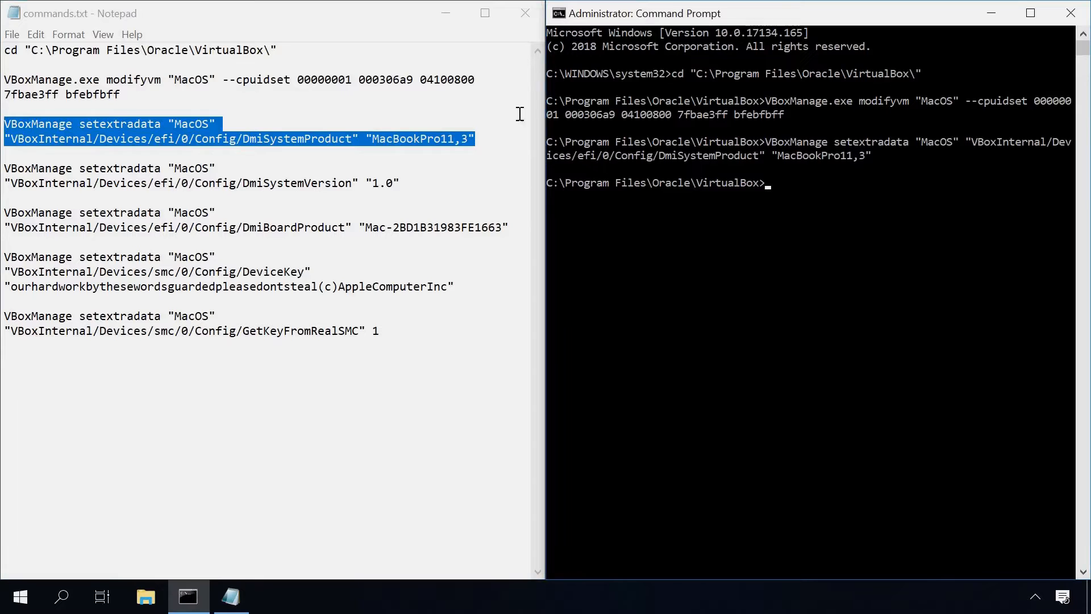
Copy and run the DmiSystemVersion and DmiBoardProduct VBoxManage commands
drag(408, 185, 3, 168)
key(ctrl+c)
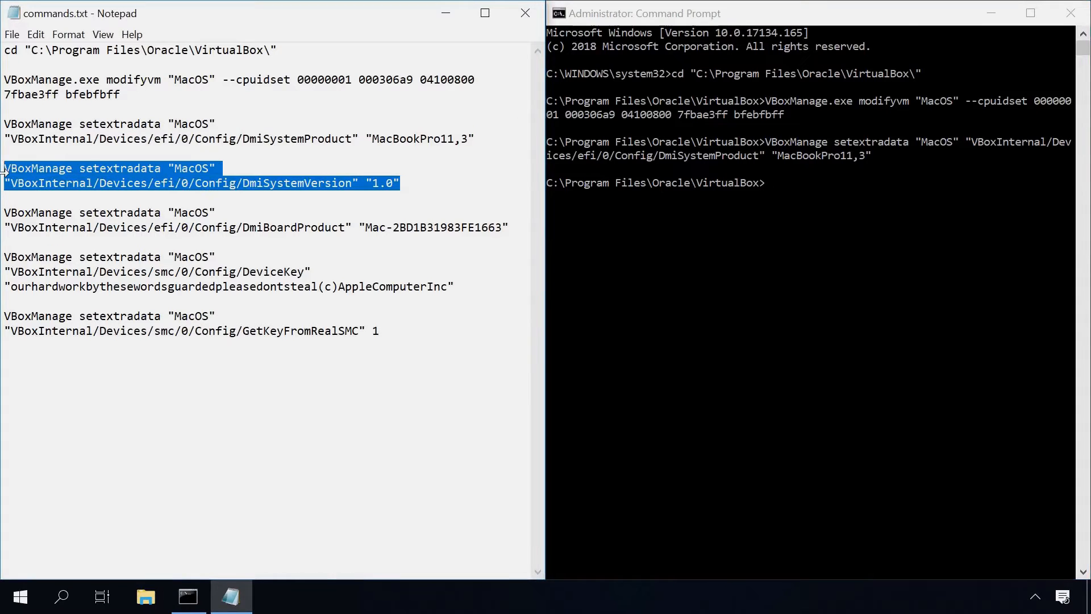
click(657, 15)
key(ctrl+v)
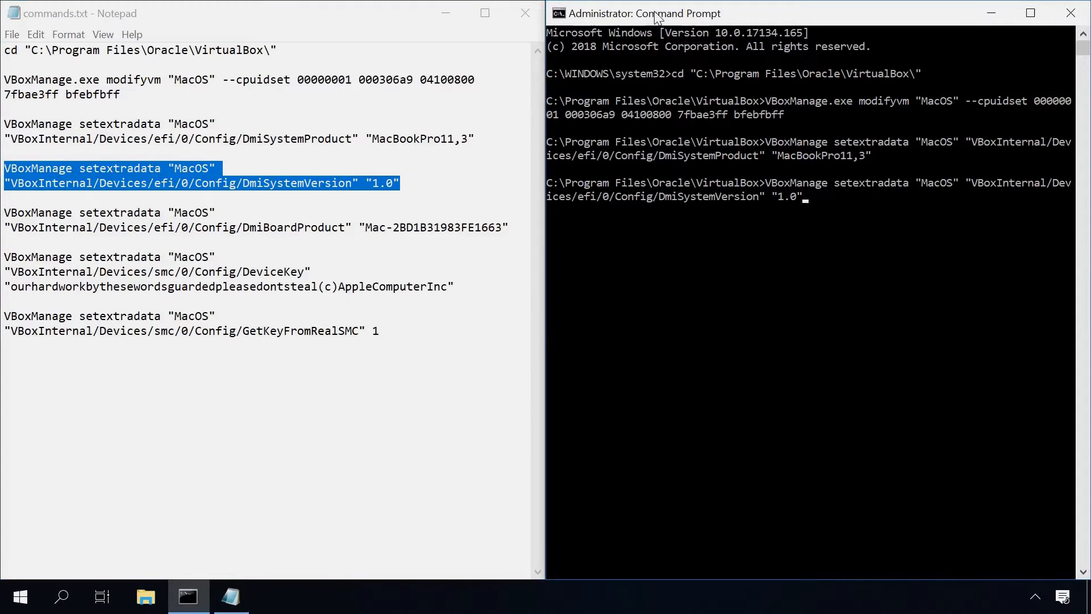
key(Return)
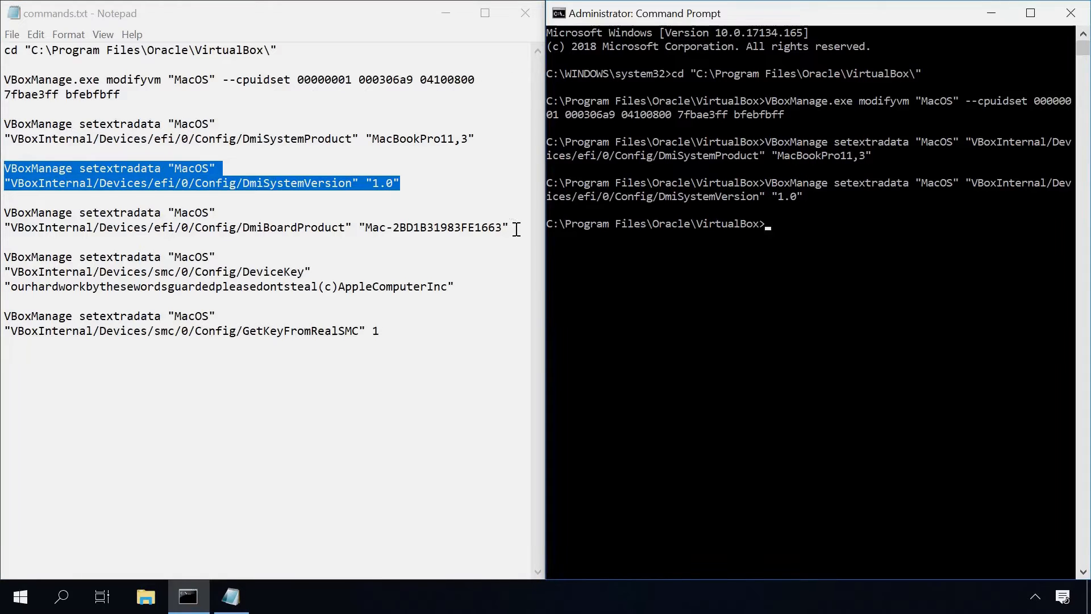
drag(514, 227, 3, 211)
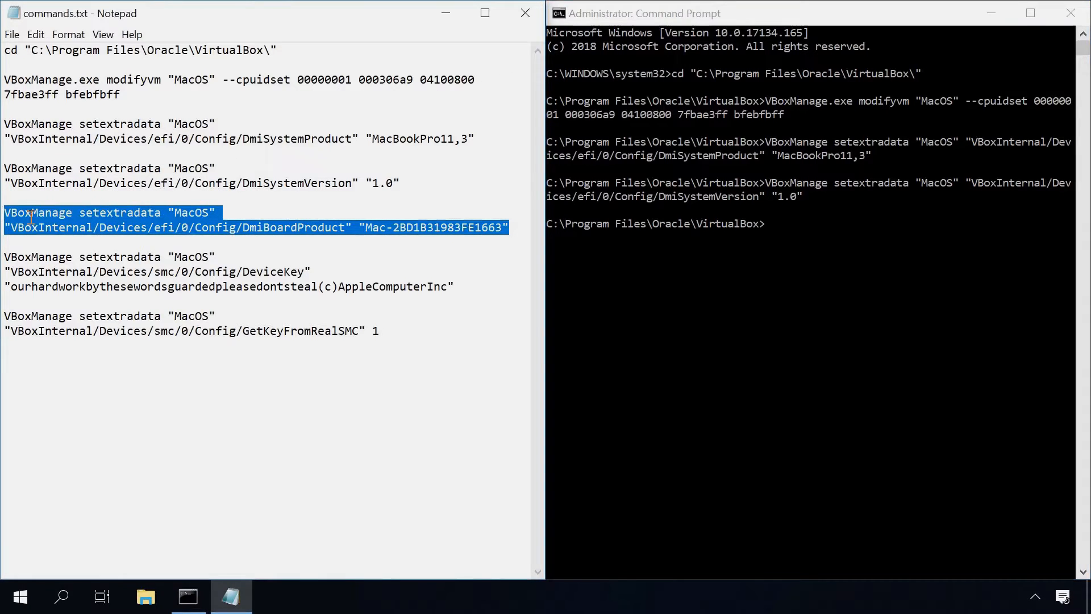
key(ctrl+c)
click(622, 15)
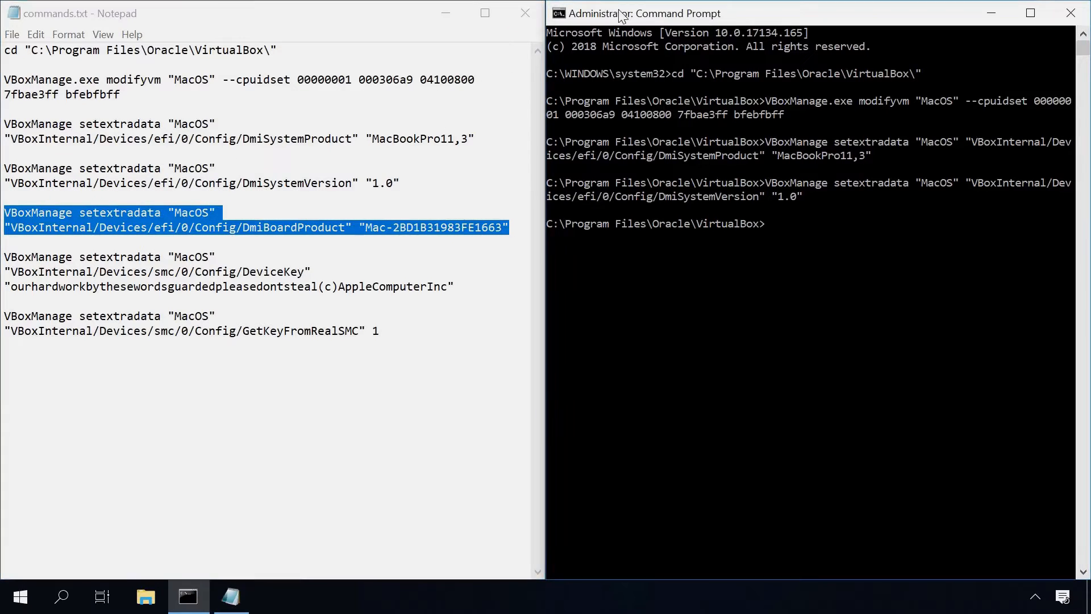
key(ctrl+v)
key(Return)
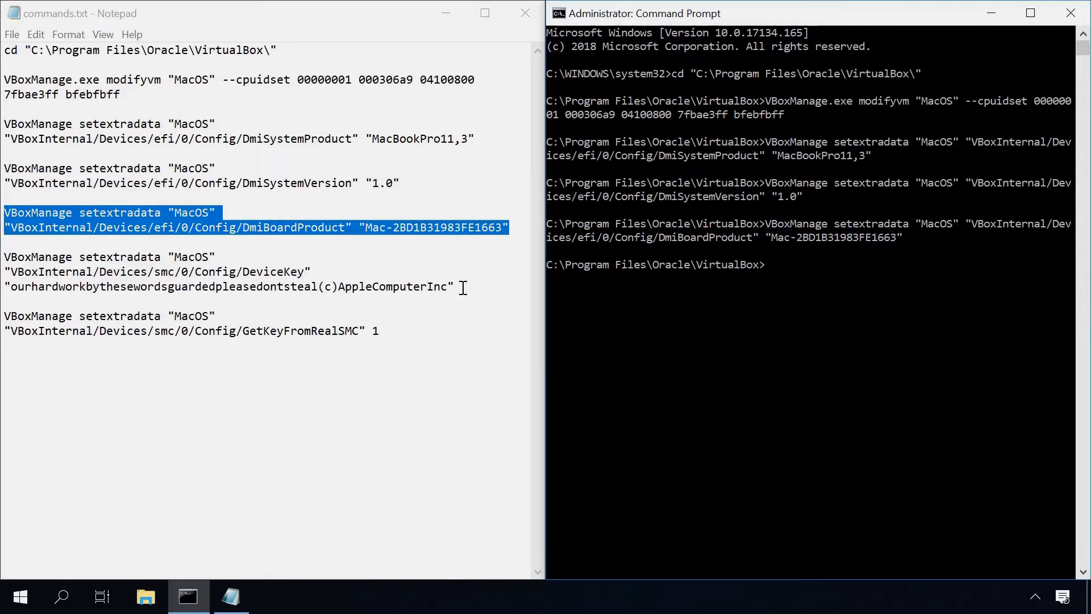
Copy and run the DeviceKey and GetKeyFromRealSMC 1 VBoxManage commands
drag(461, 287, 3, 261)
key(ctrl+c)
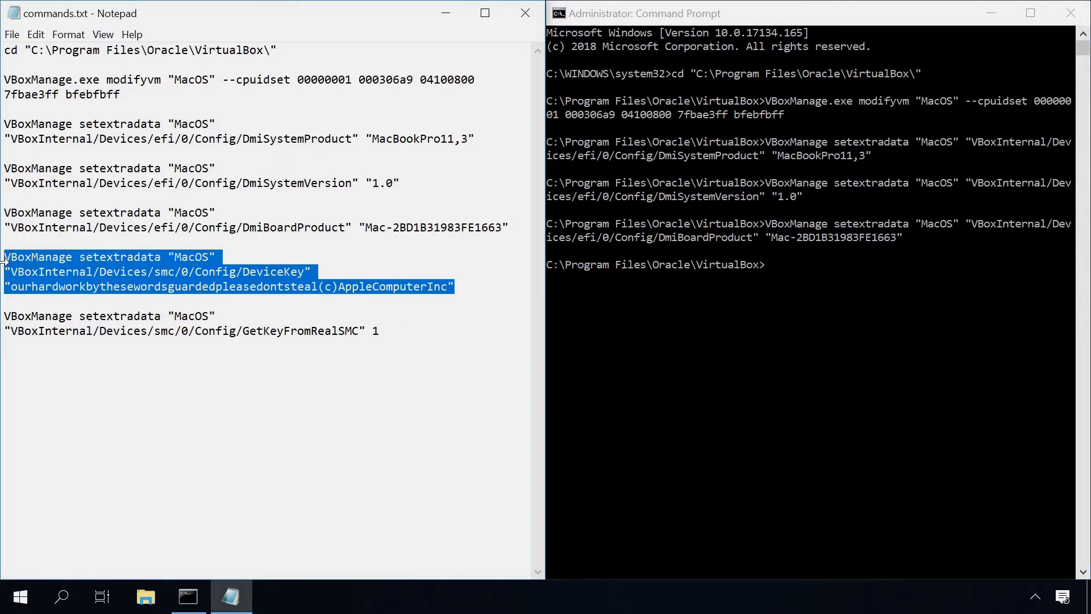
click(686, 17)
key(ctrl+v)
key(Return)
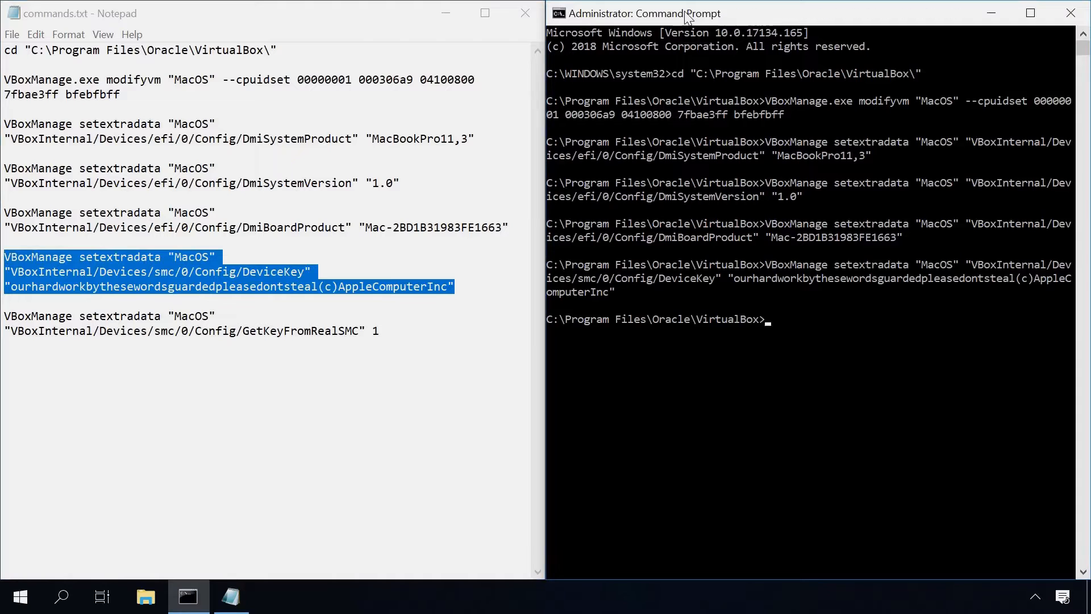
drag(380, 331, 2, 317)
key(ctrl+c)
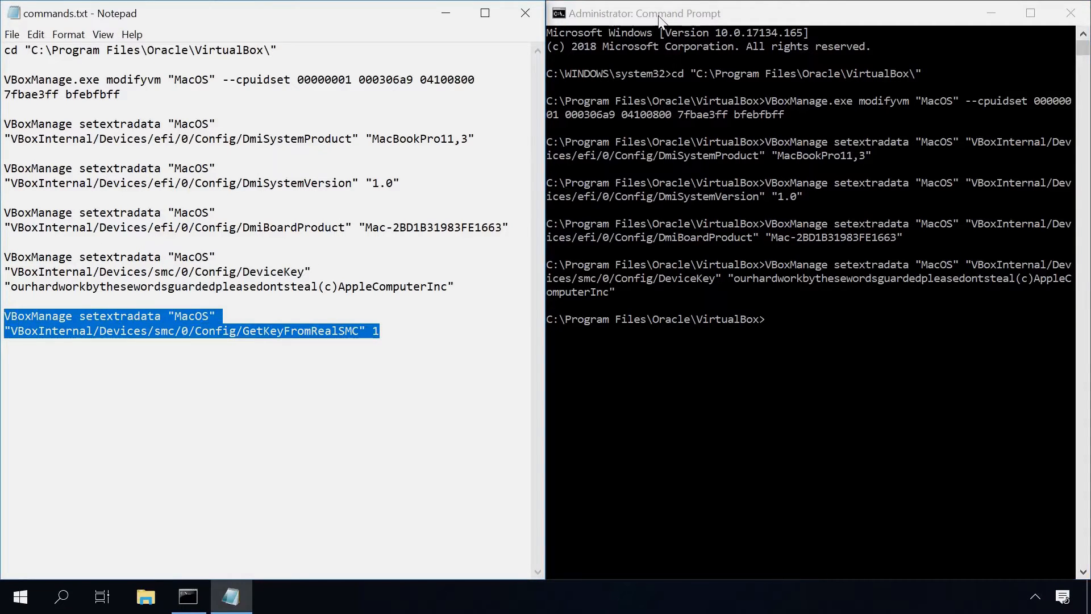
click(659, 17)
key(ctrl+v)
key(Return)
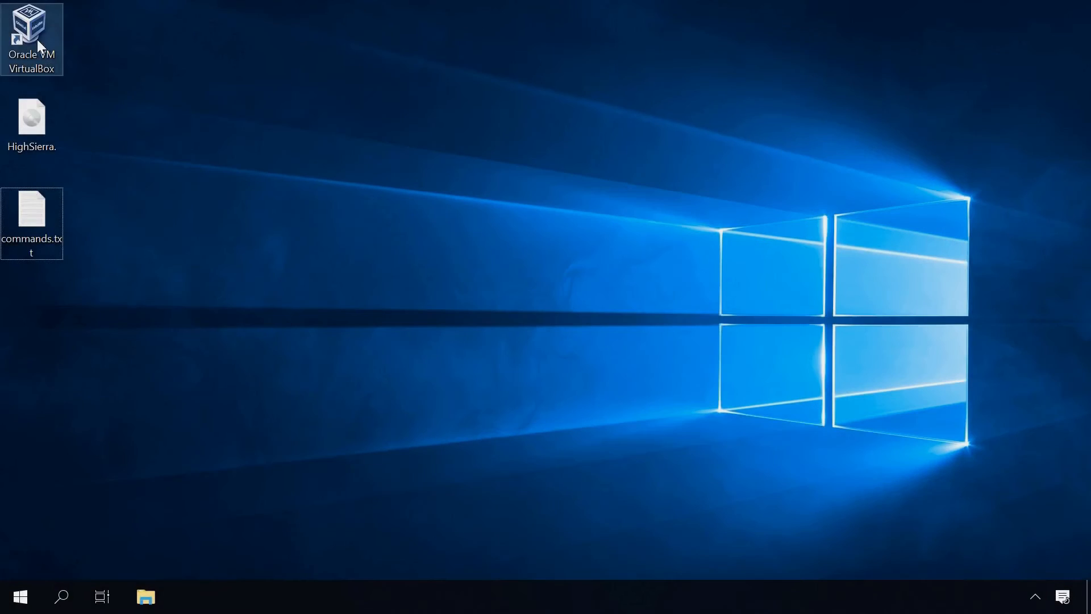
Launch VirtualBox, start the MacOS VM, and dismiss the keyboard auto-capture notice
click(37, 36)
double_click(36, 36)
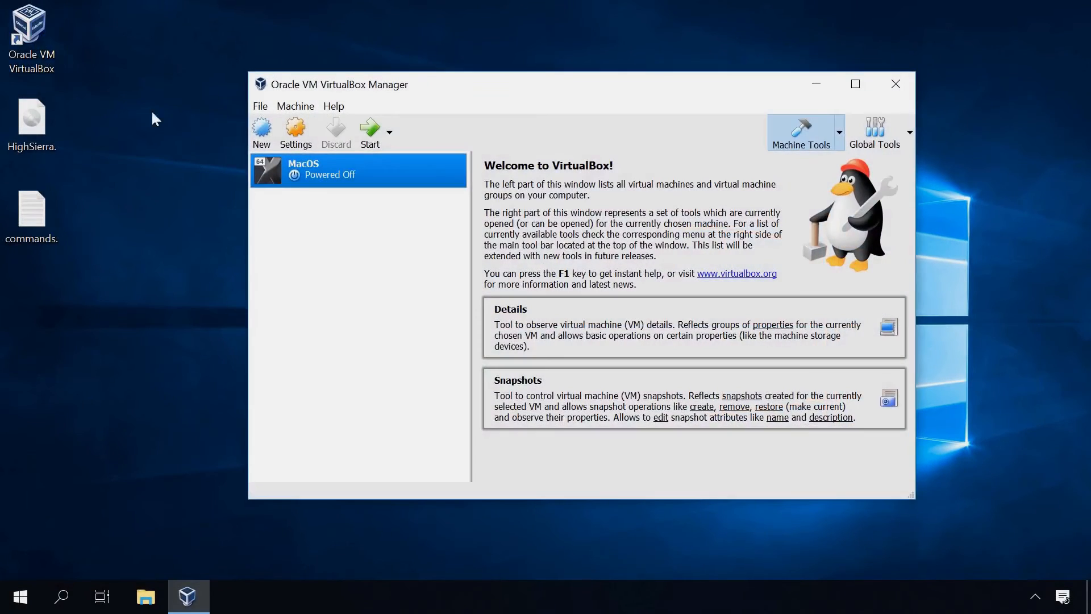
double_click(325, 164)
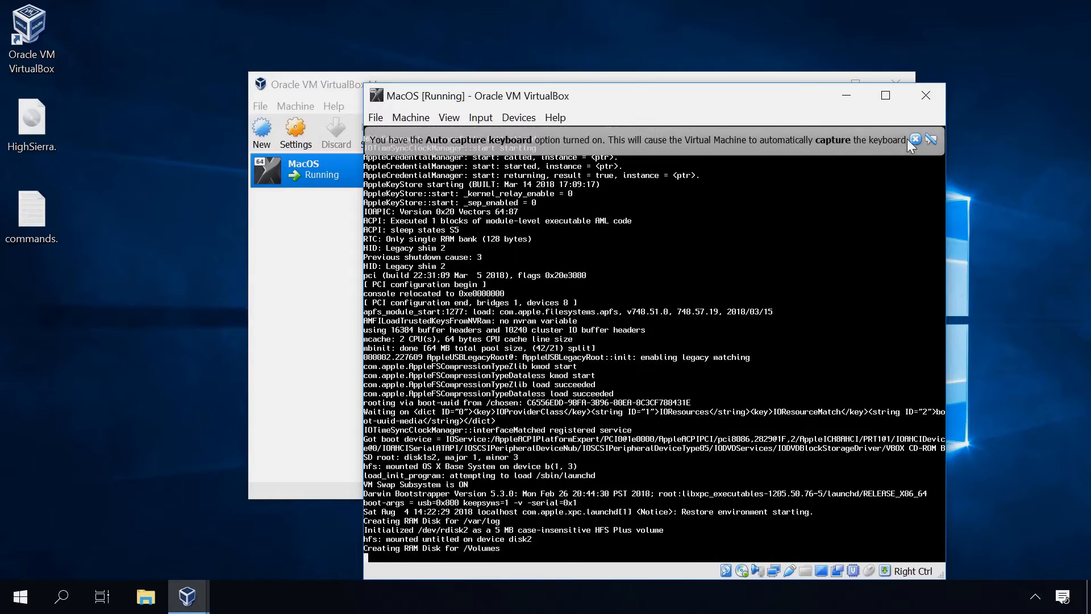
click(916, 139)
drag(792, 99, 730, 49)
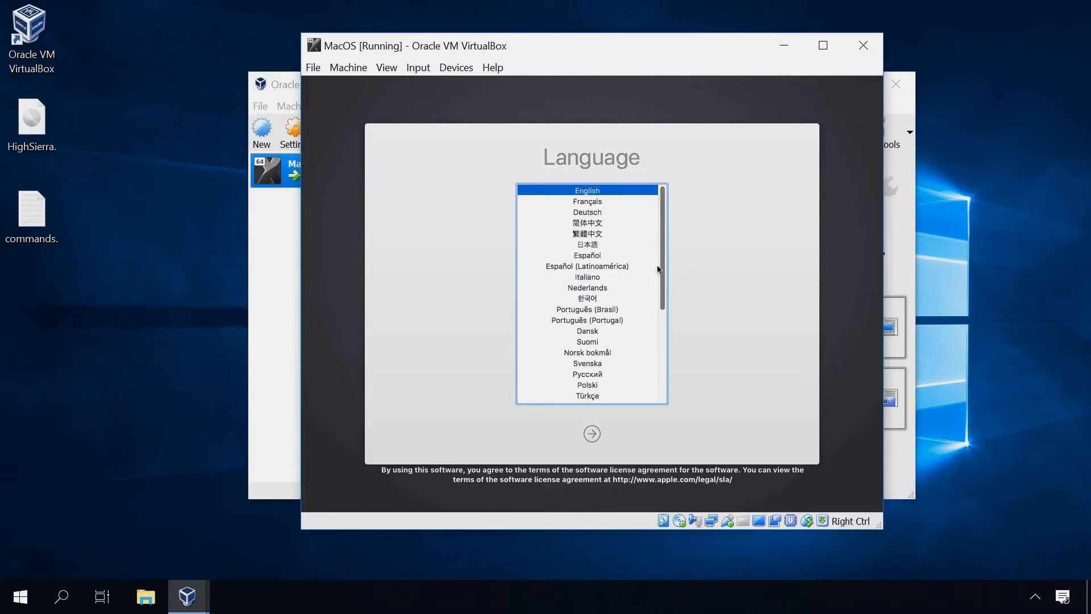
Keep English as the installer language and continue to macOS Utilities
scroll(662, 284, down, 5)
scroll(662, 291, up, 5)
click(590, 434)
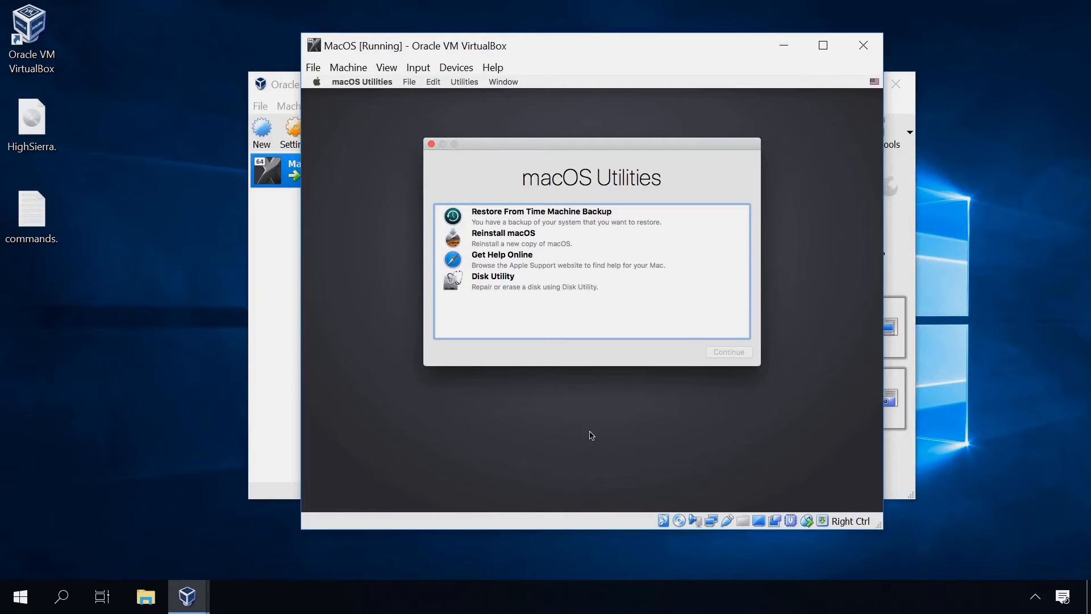
In Disk Utility, erase the 32.21 GB VBOX HARDDISK as a volume named MacOS, then close Disk Utility
click(537, 286)
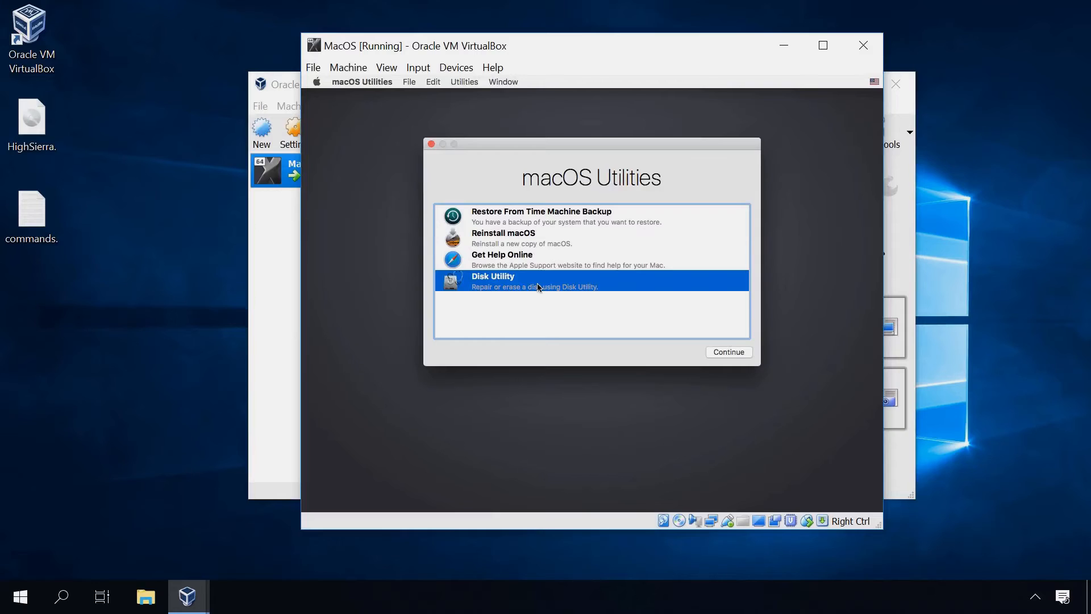
click(734, 352)
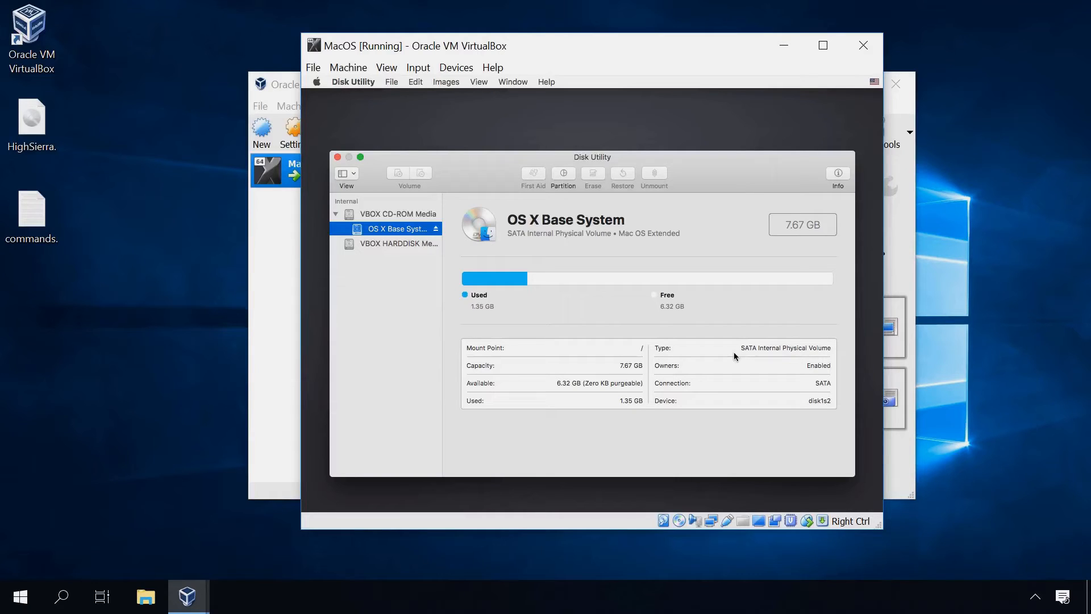
click(396, 244)
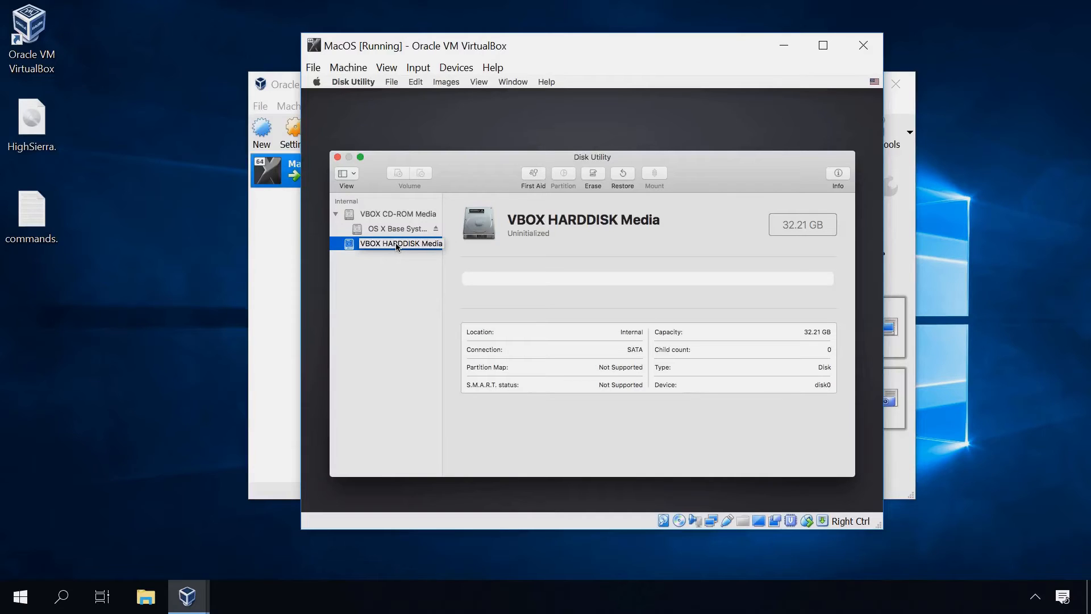
click(589, 176)
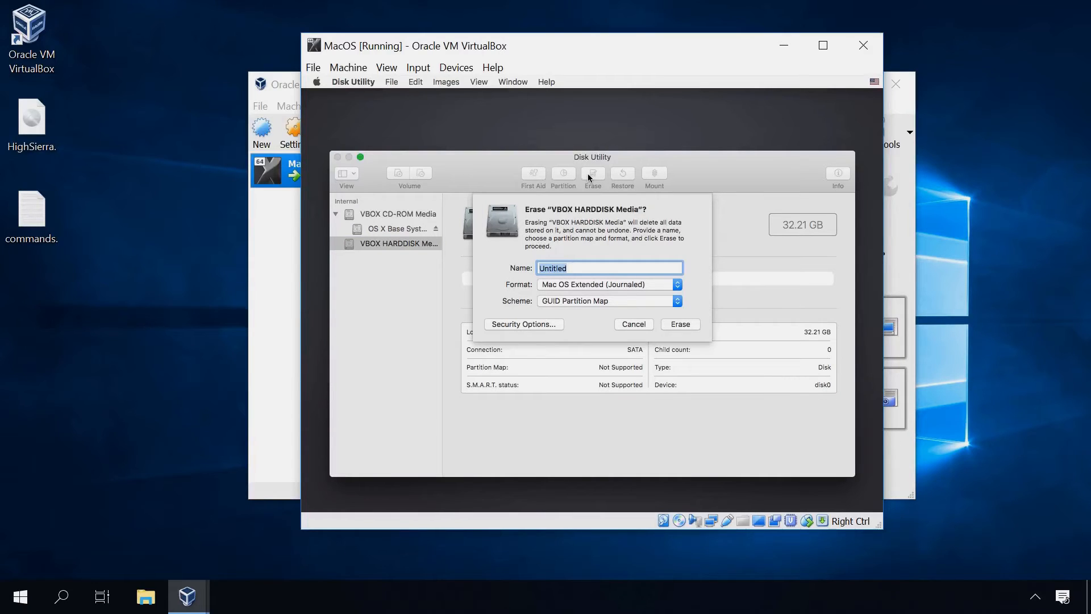
text(MacOS)
click(688, 324)
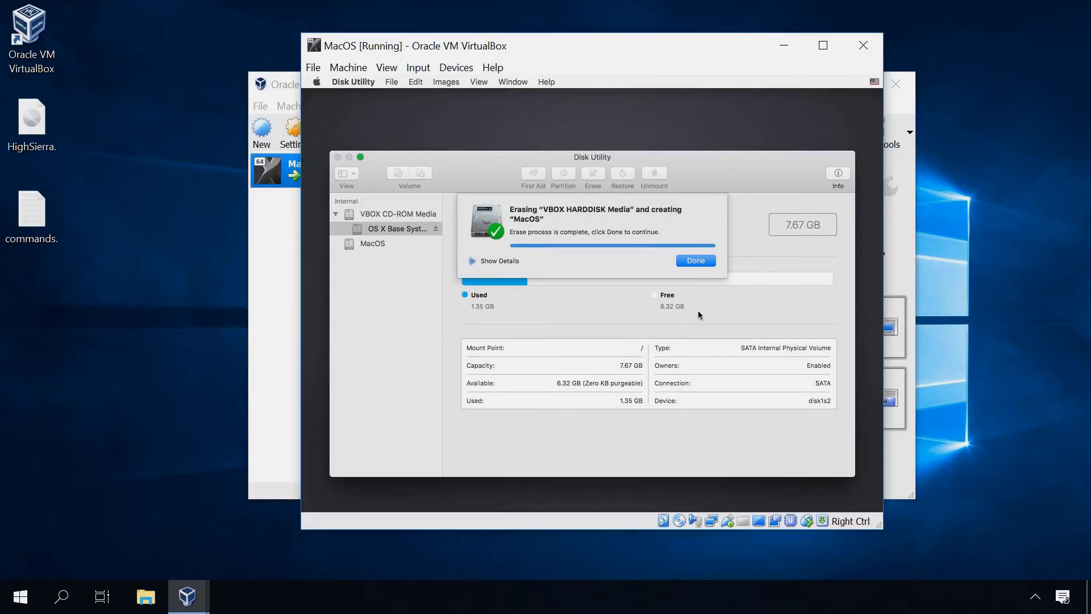
click(693, 261)
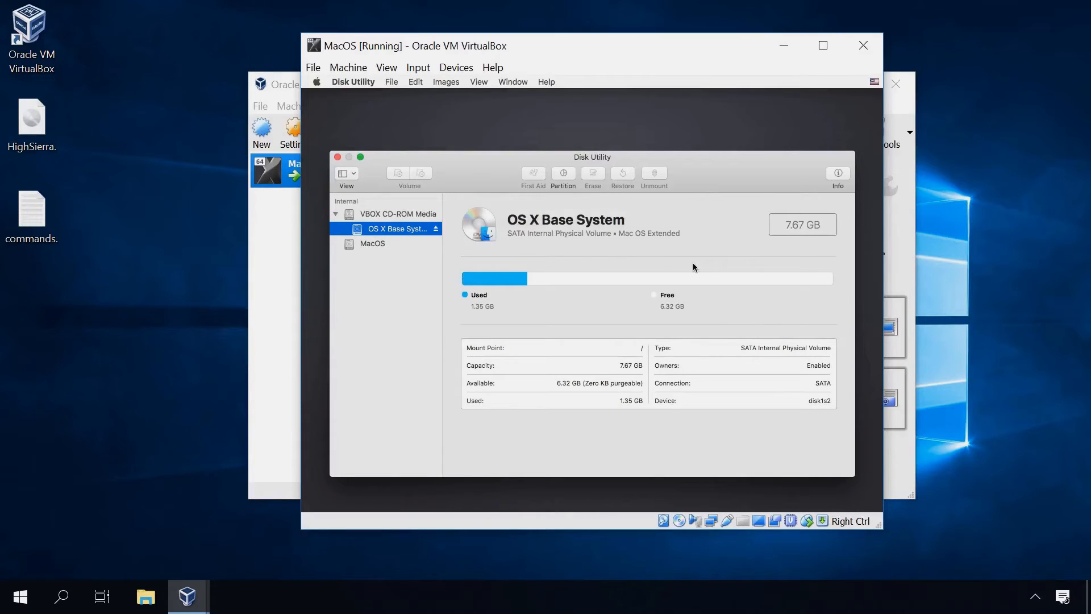
click(337, 157)
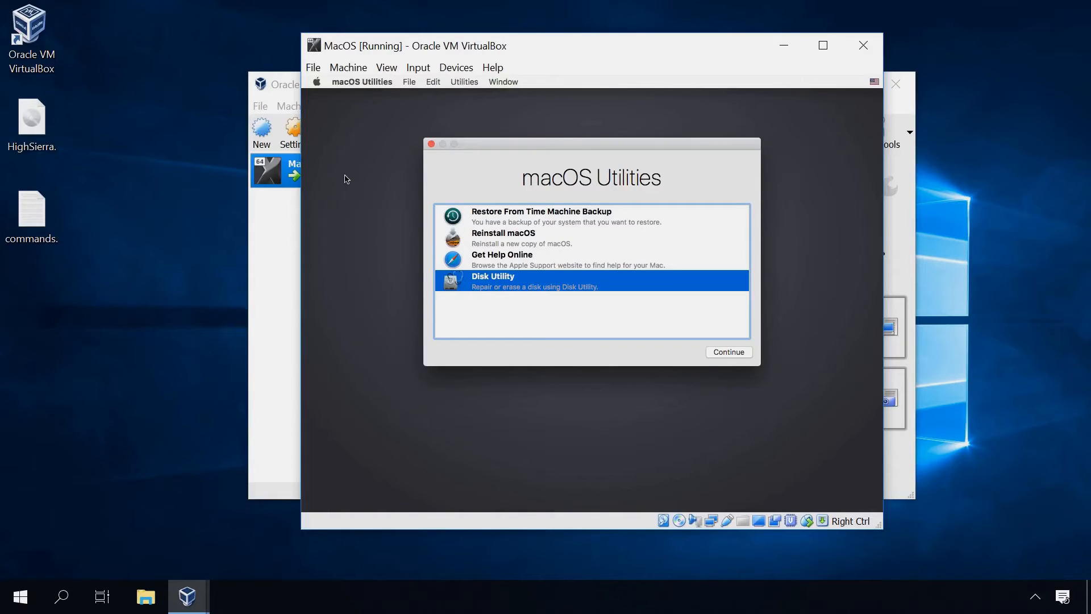
Choose Reinstall macOS, agree to the High Sierra license, and install onto the MacOS disk
click(484, 241)
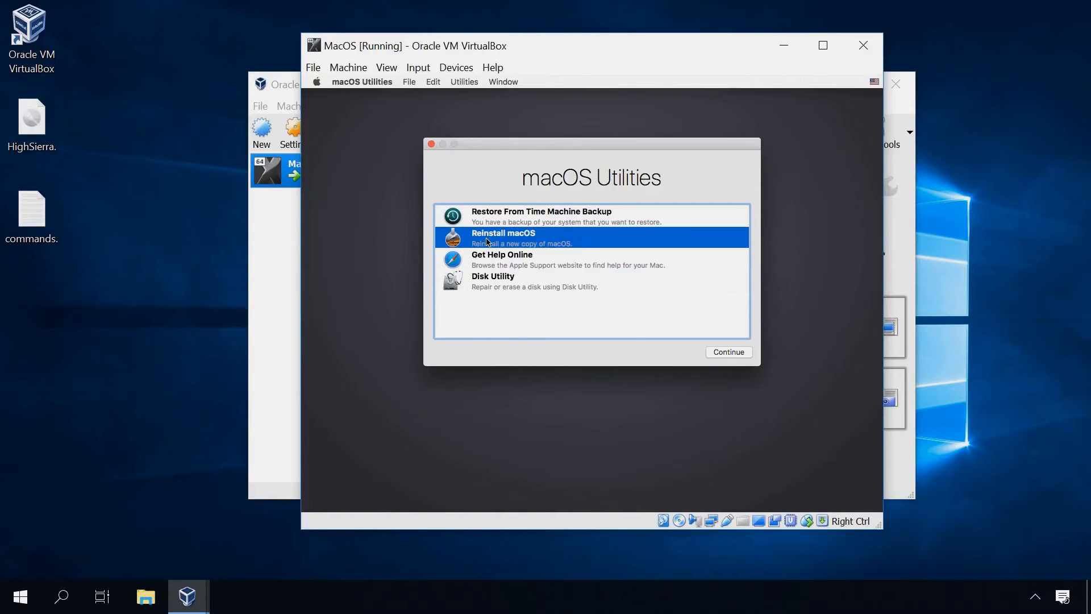
click(730, 353)
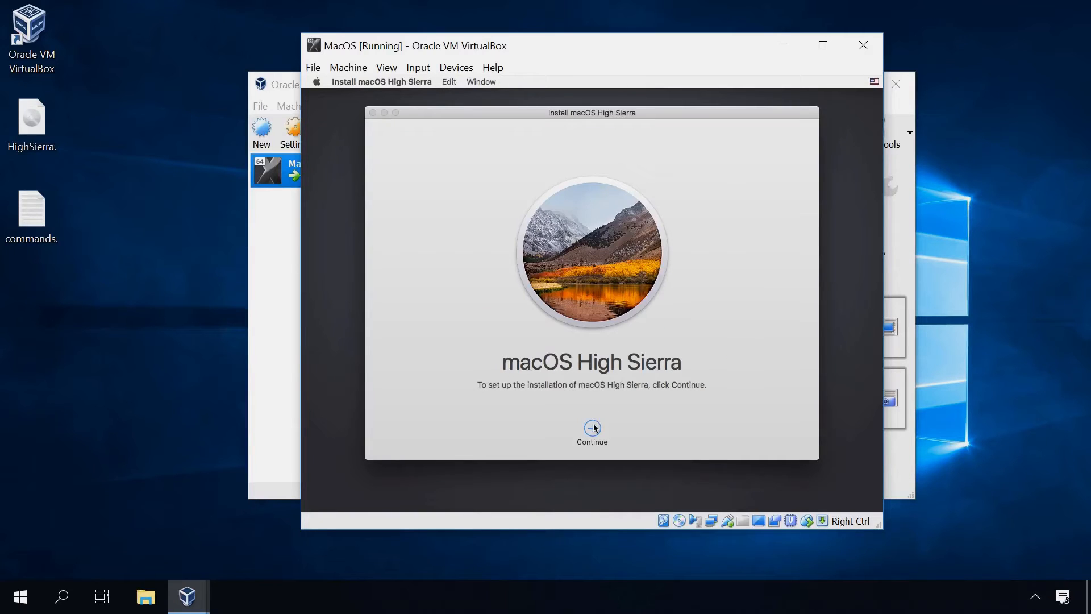
click(593, 428)
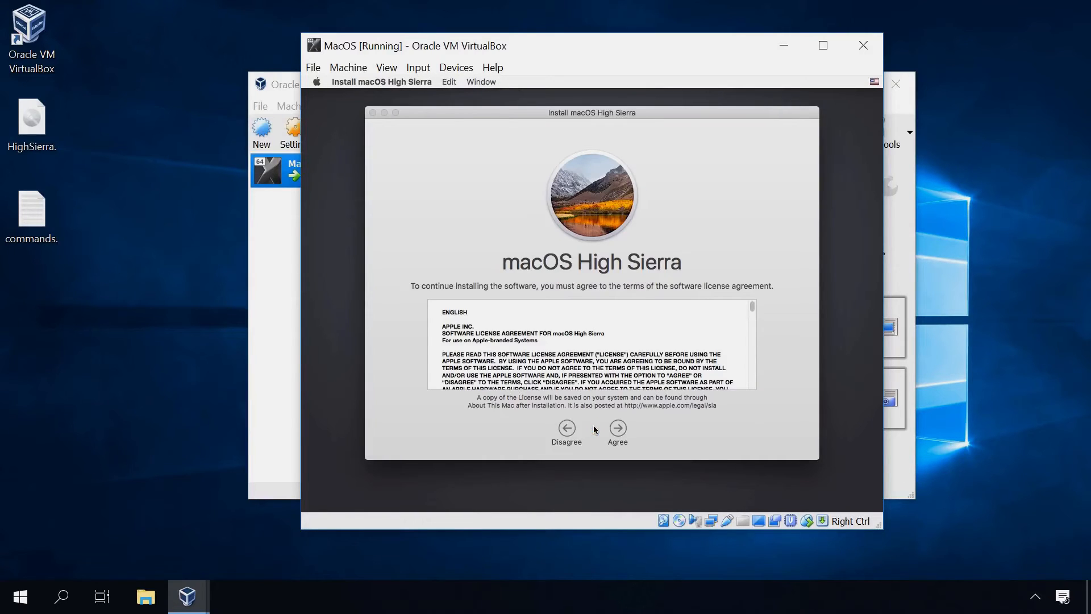
click(619, 430)
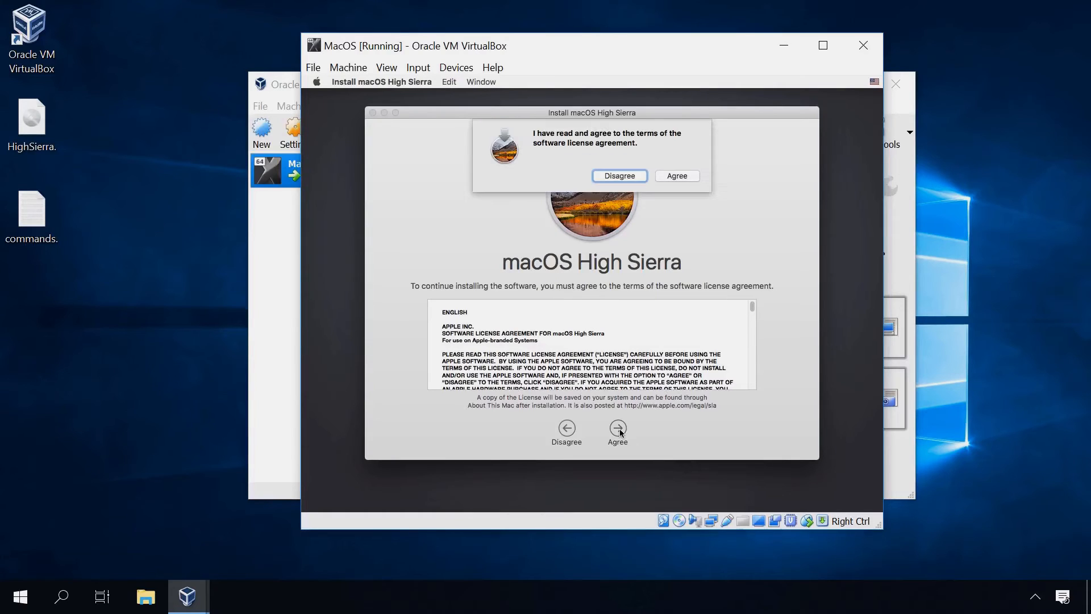
click(685, 176)
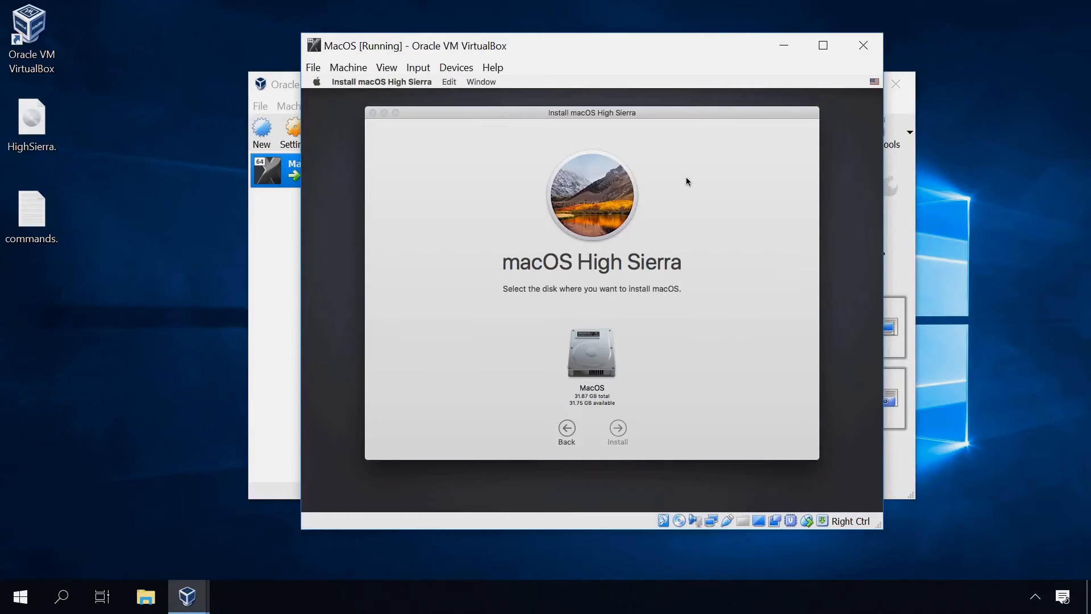
click(594, 364)
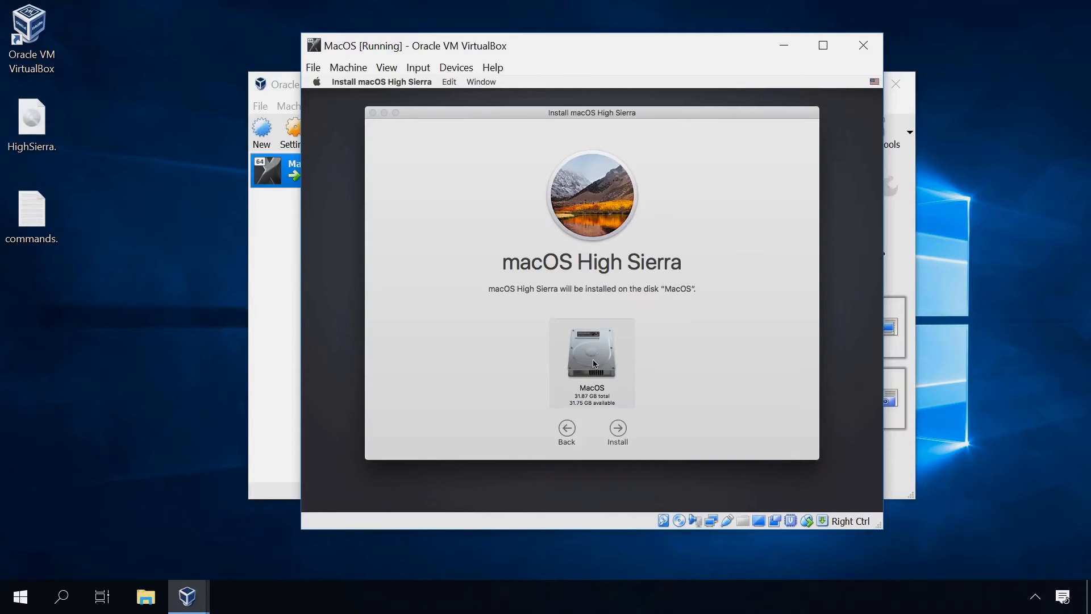
click(618, 430)
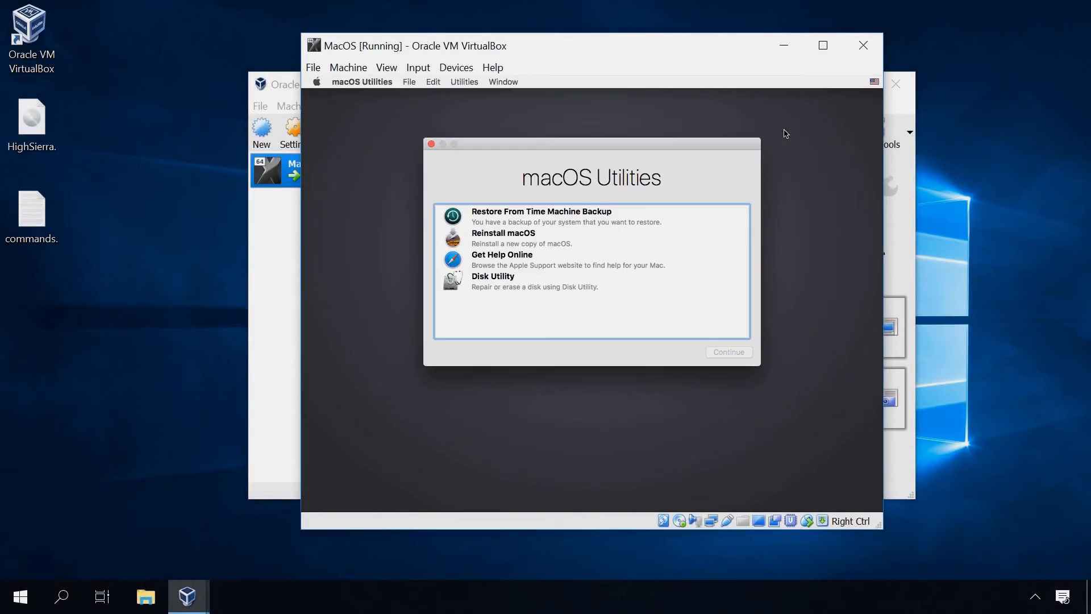
Power off the MacOS VM and remove HighSierra.iso from its optical drive in Storage settings
click(316, 82)
click(334, 123)
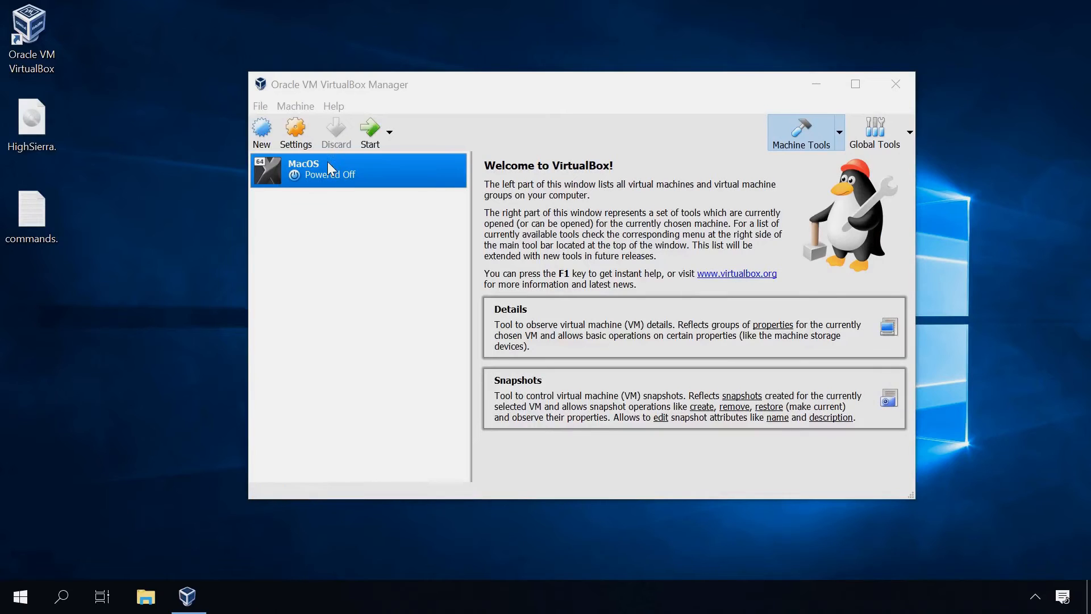
right_click(296, 158)
click(355, 172)
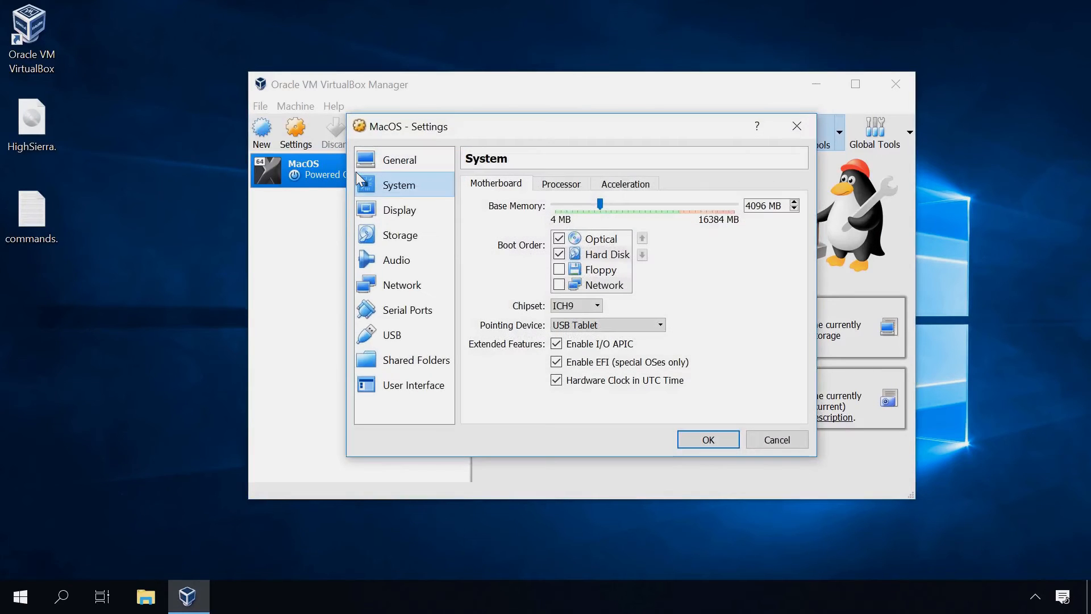
click(401, 236)
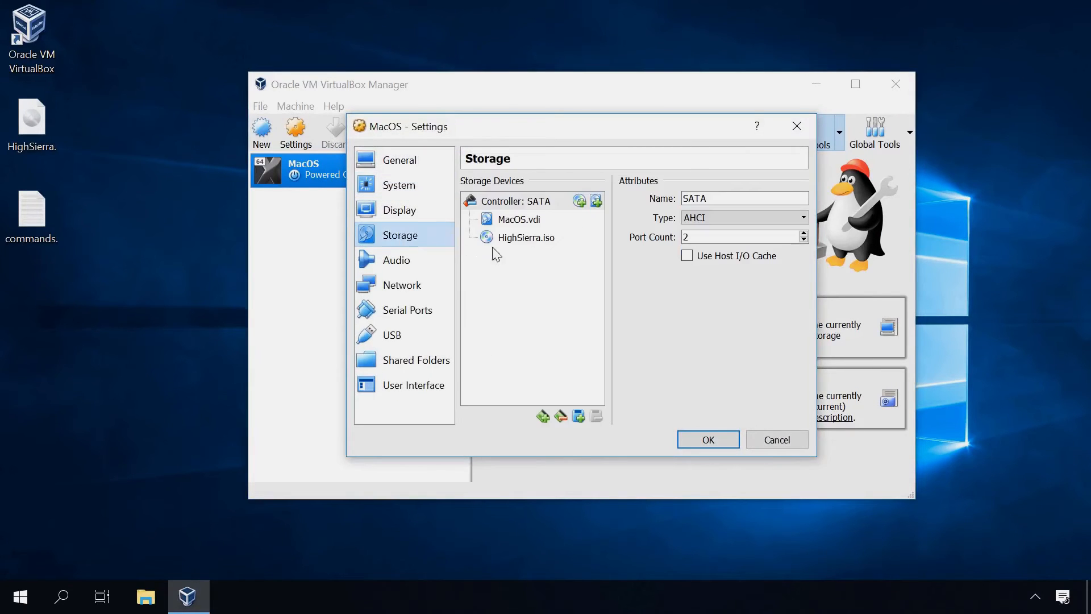
click(522, 238)
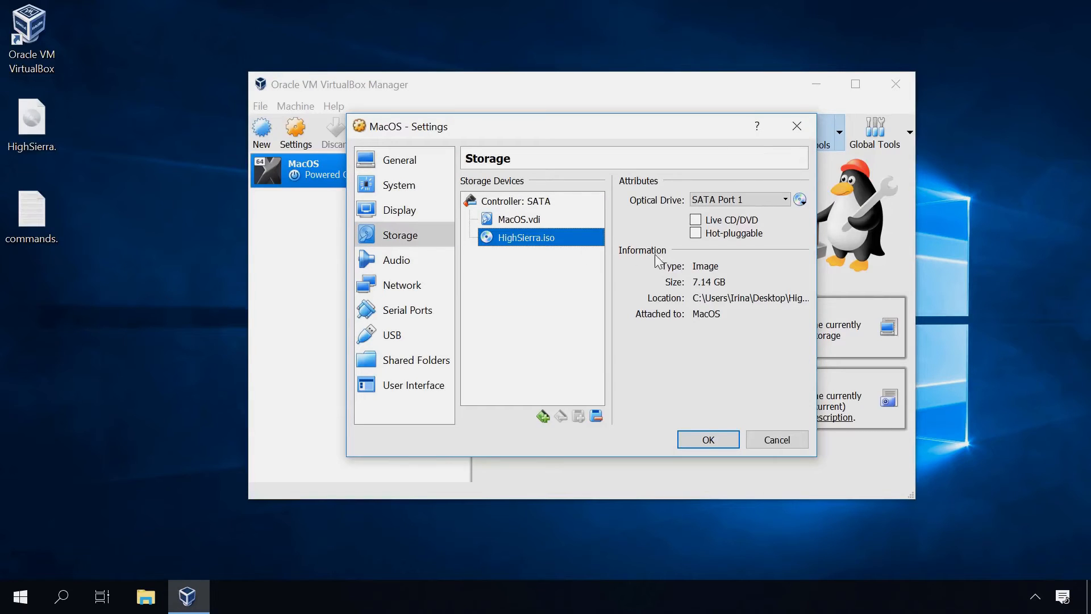
click(800, 199)
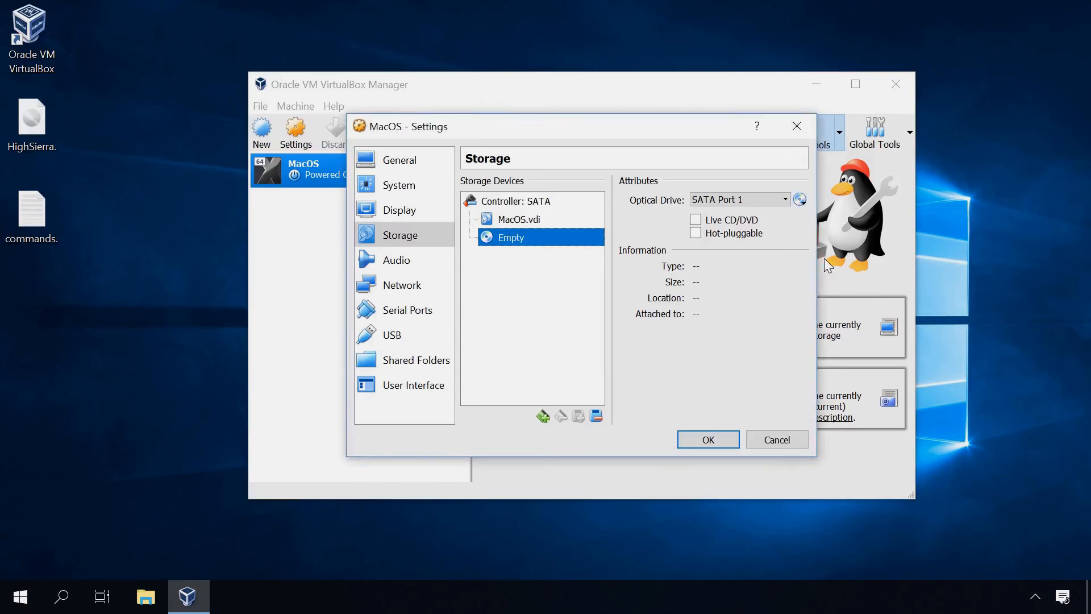
click(704, 439)
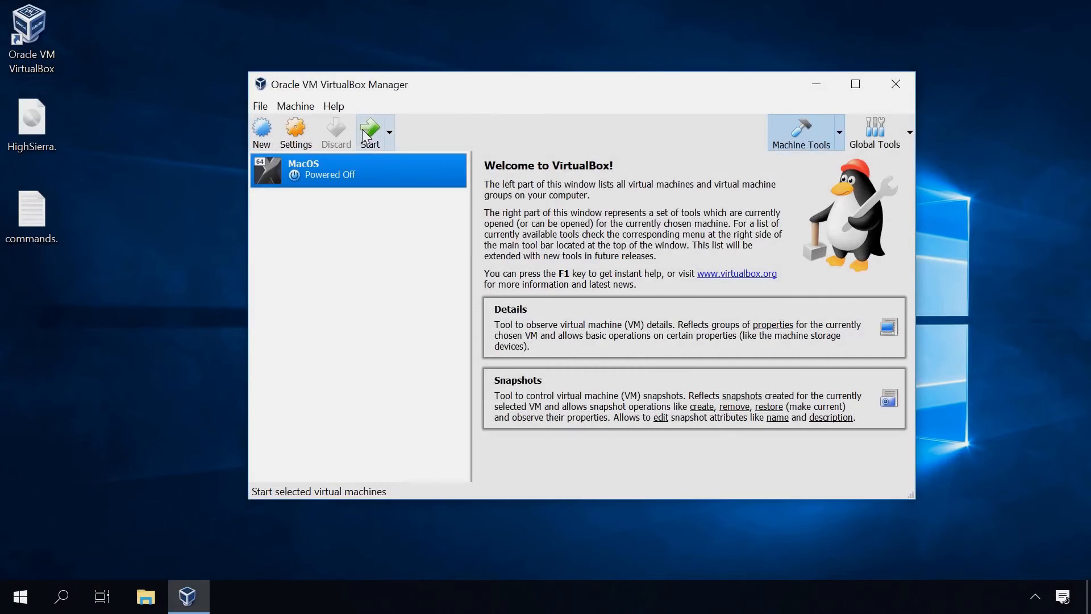
Start the MacOS VM and switch the UEFI shell to the fs1: drive
click(366, 133)
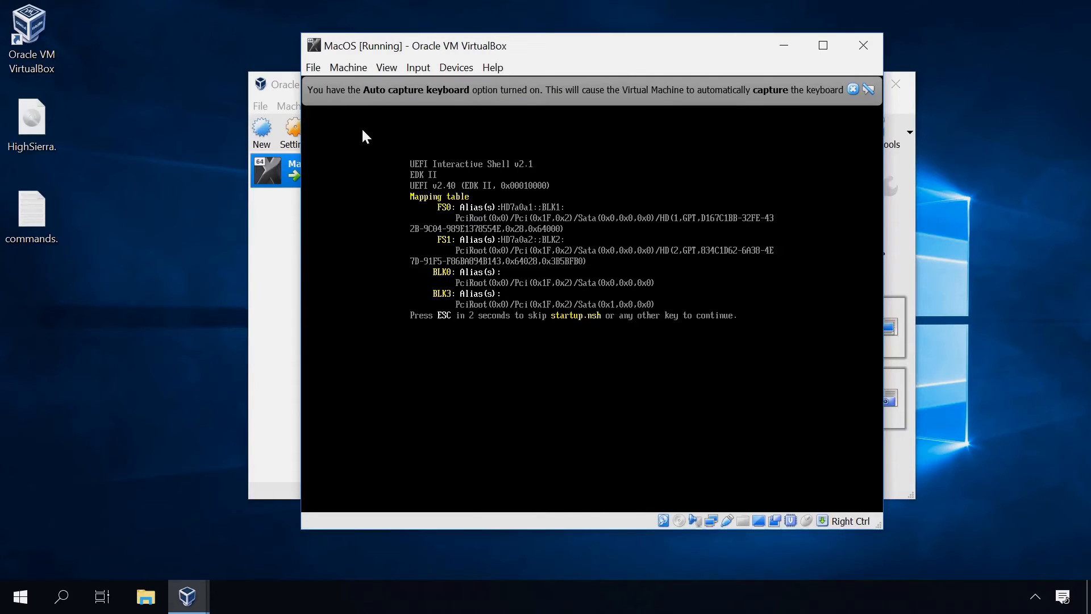
click(852, 89)
text(fs1:)
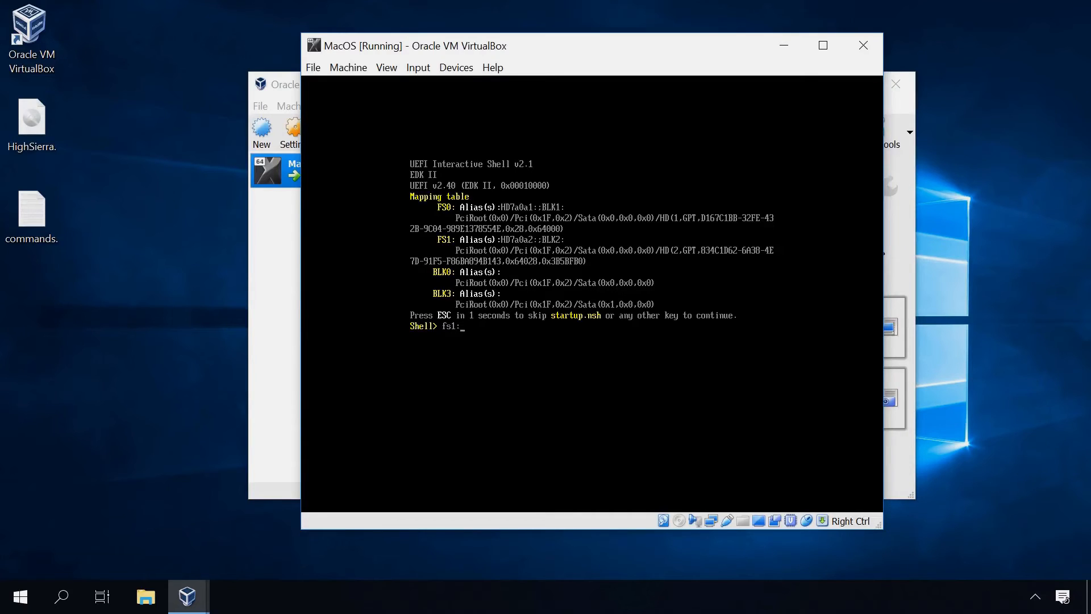
key(Return)
Change into macOS Install Data\Locked Files\Boot Files and run boot.efi
text(cd "macOS Install Data)
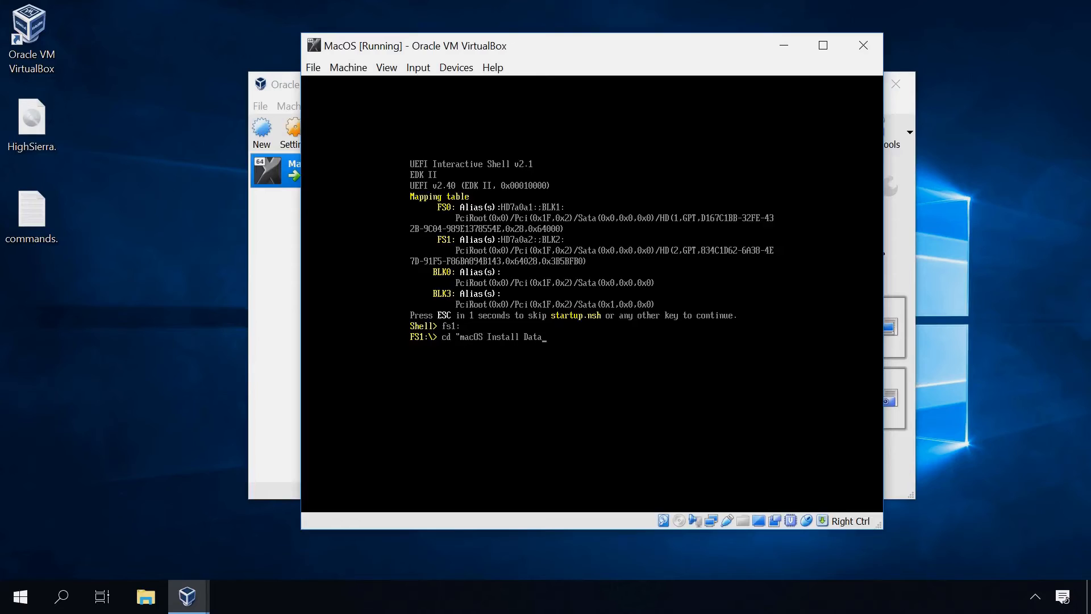
key(Return)
text(cd "Lo)
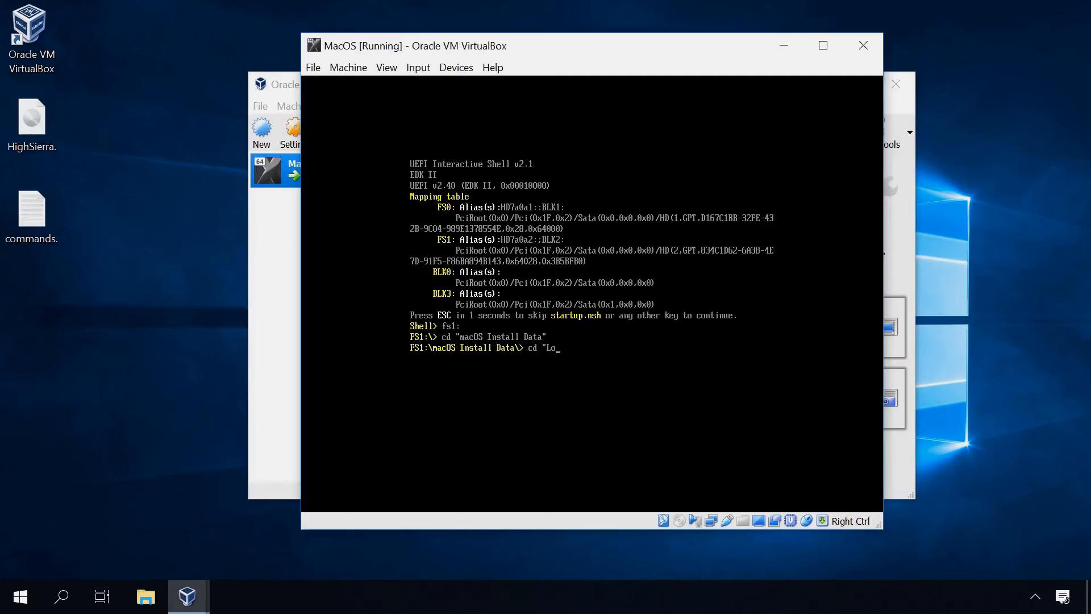
text(cked Files)
text(")
key(Return)
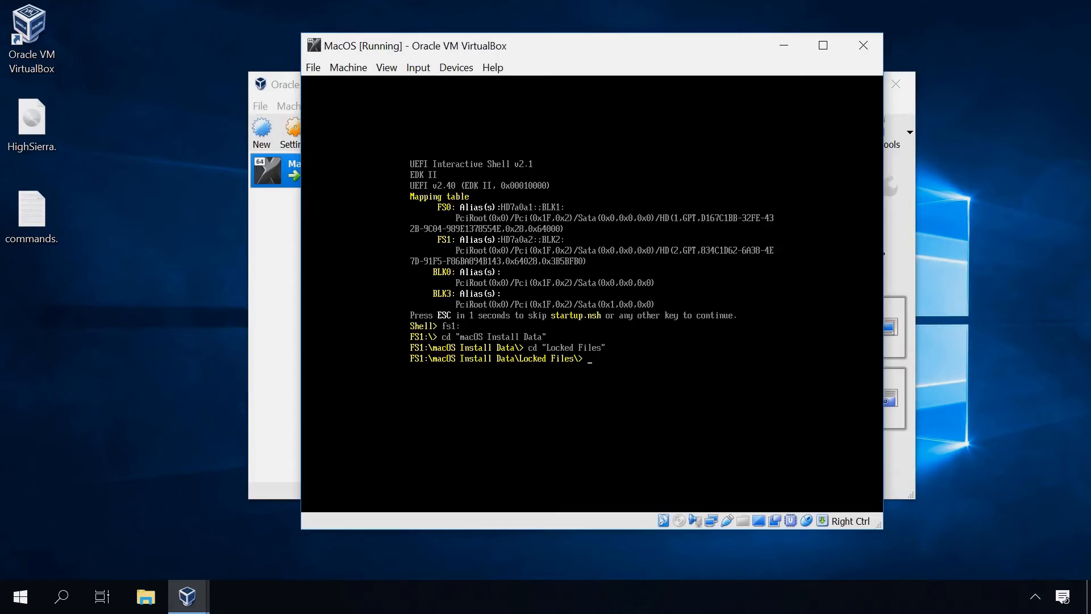
text(cd "Boot Files")
key(Return)
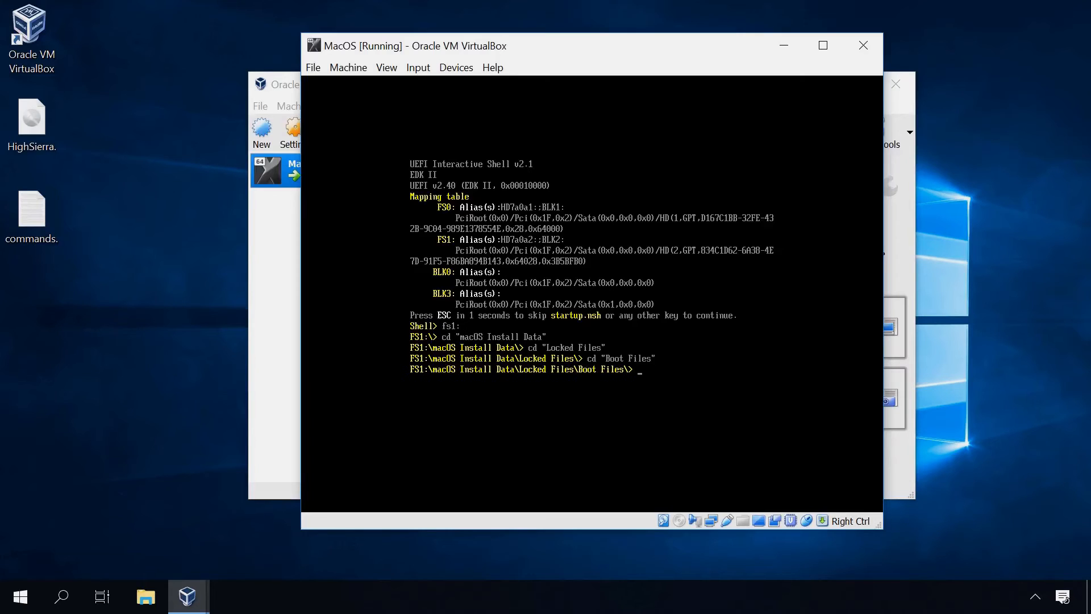
text(boot.efi)
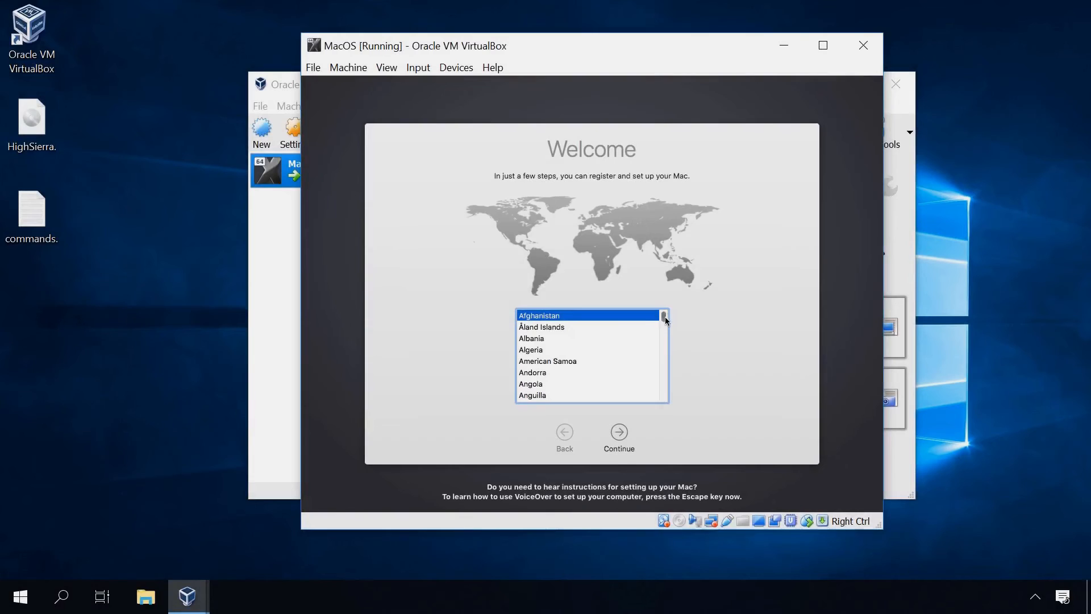
Choose United States as the country, keep the U.S. keyboard, and skip transferring information
drag(666, 321, 669, 396)
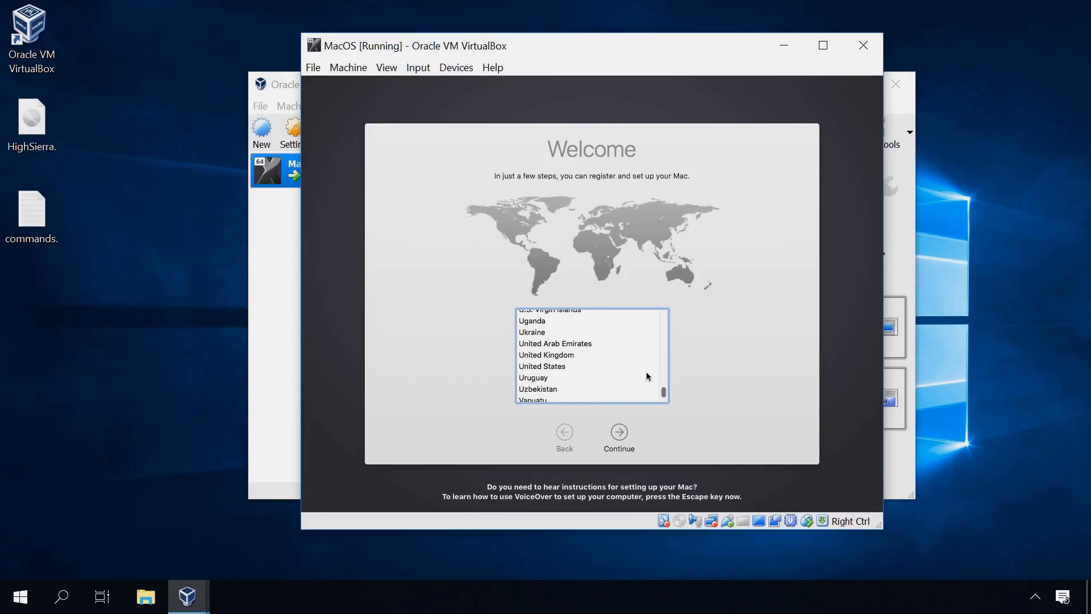
click(552, 371)
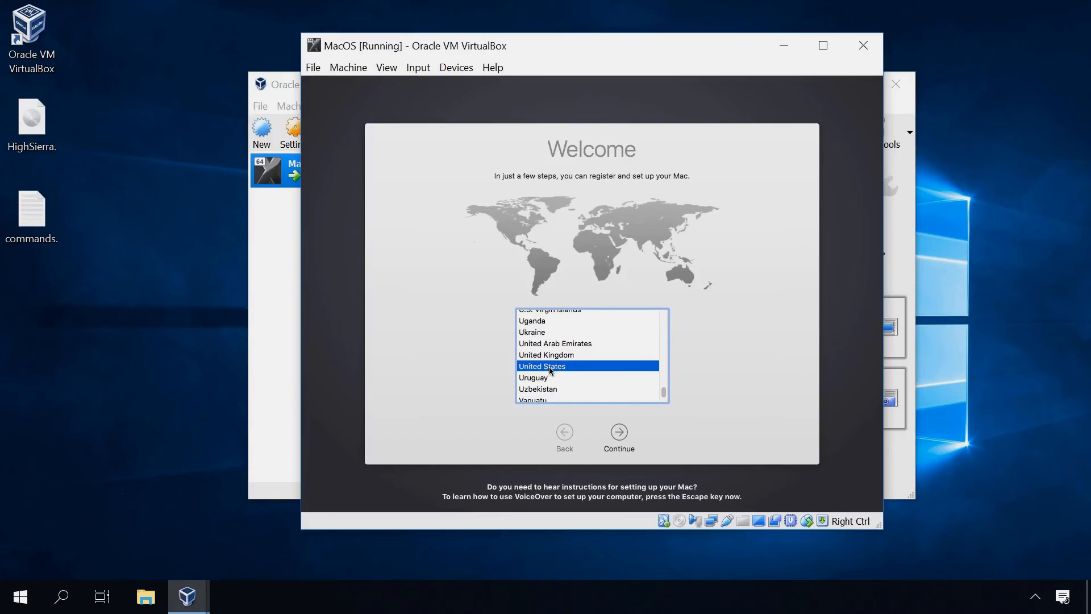
click(619, 433)
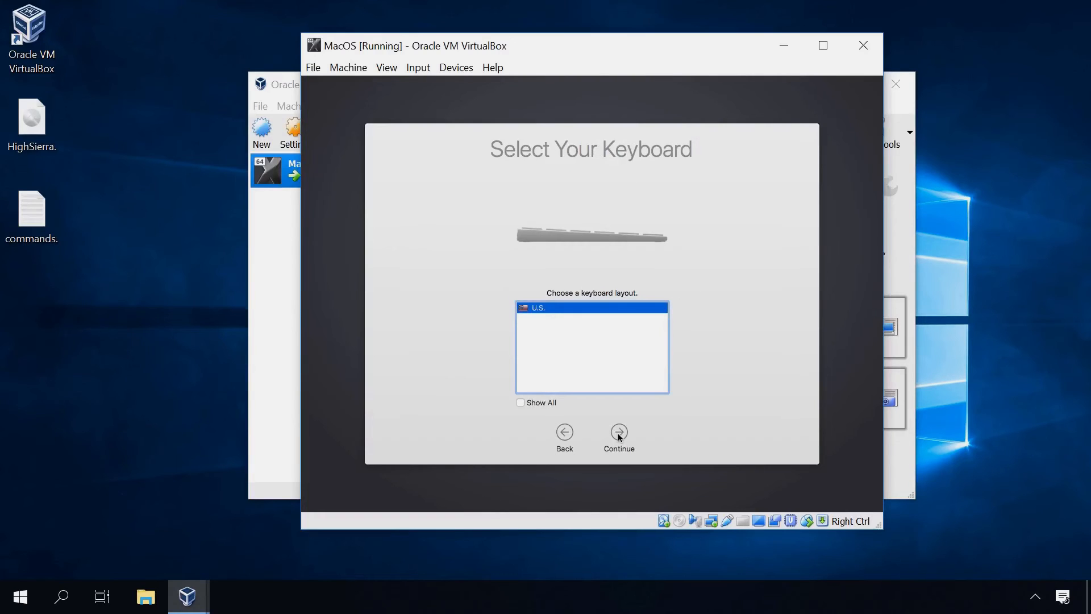
click(619, 432)
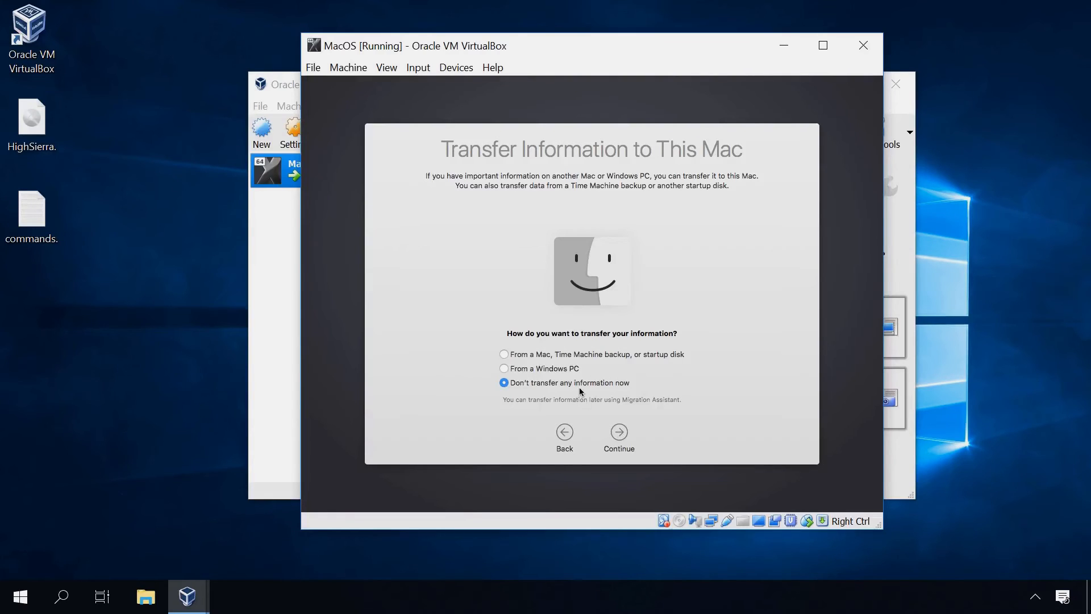
click(620, 433)
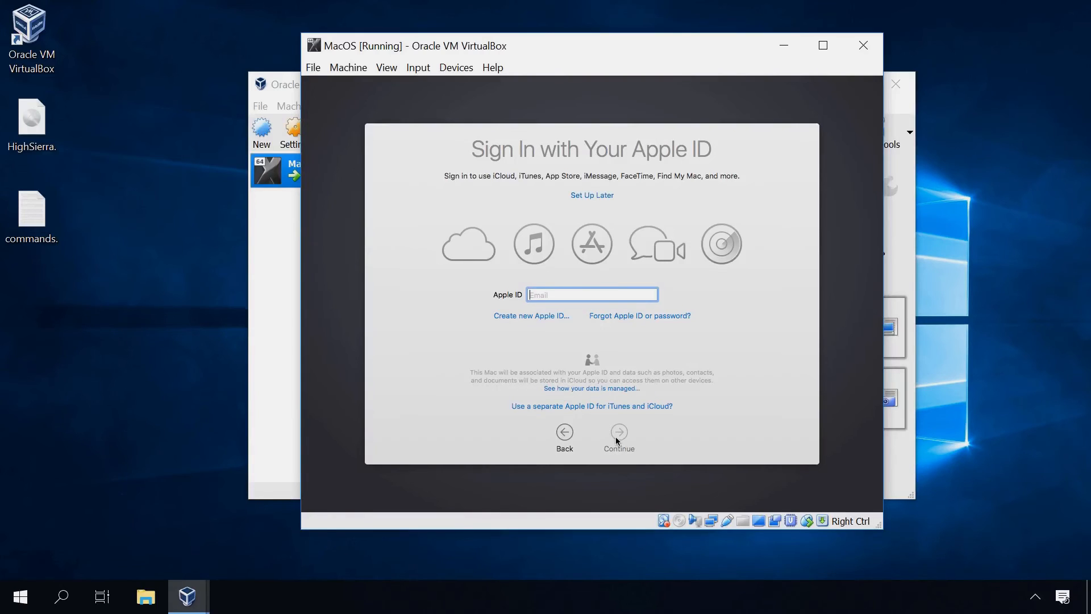
Skip Apple ID sign-in and agree to the macOS terms and conditions
click(591, 196)
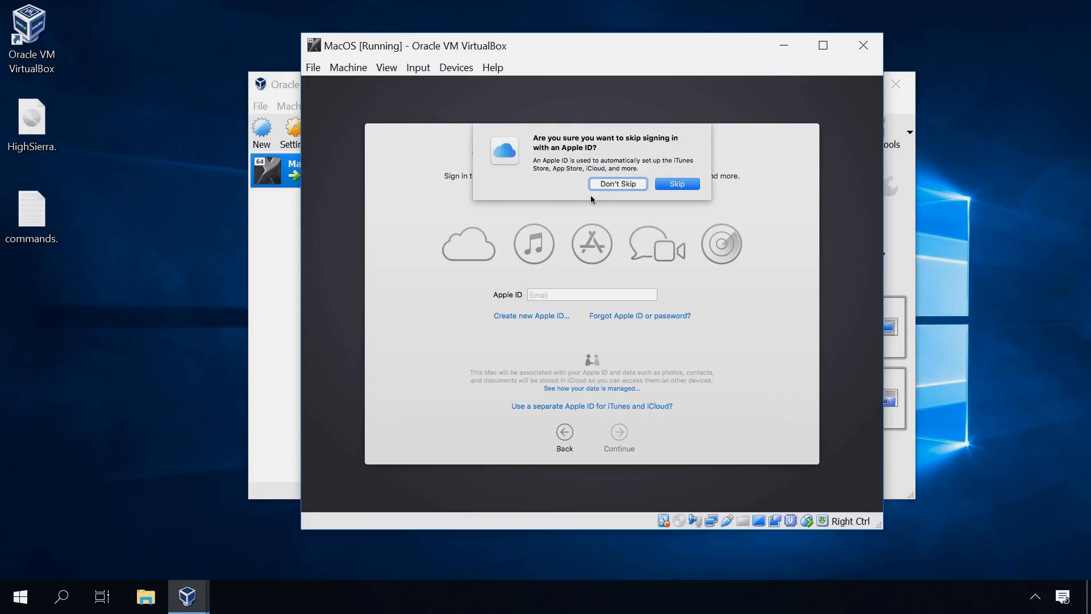
click(667, 186)
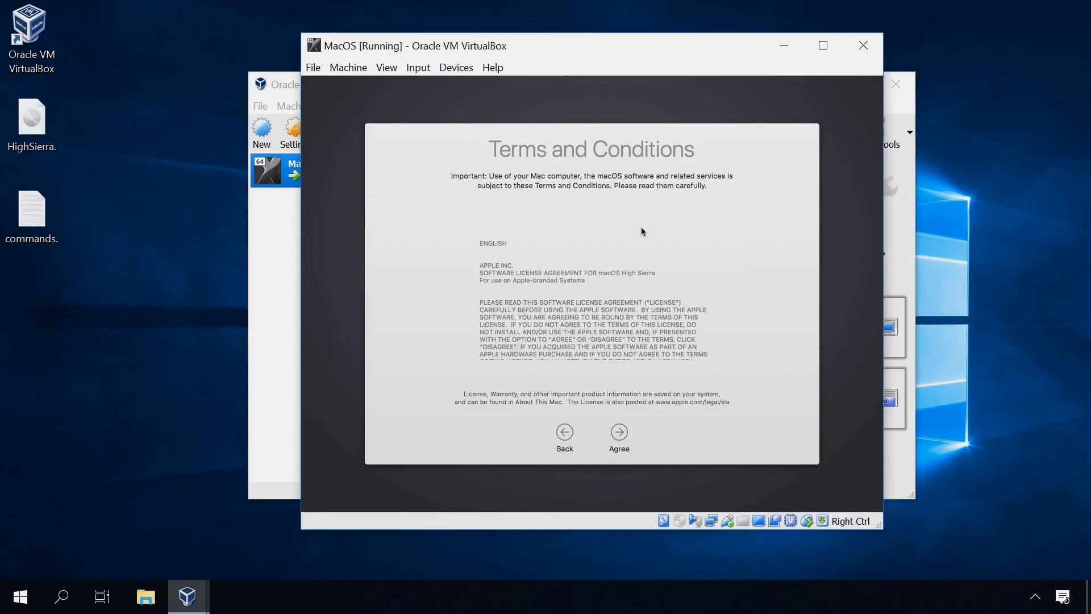
click(619, 434)
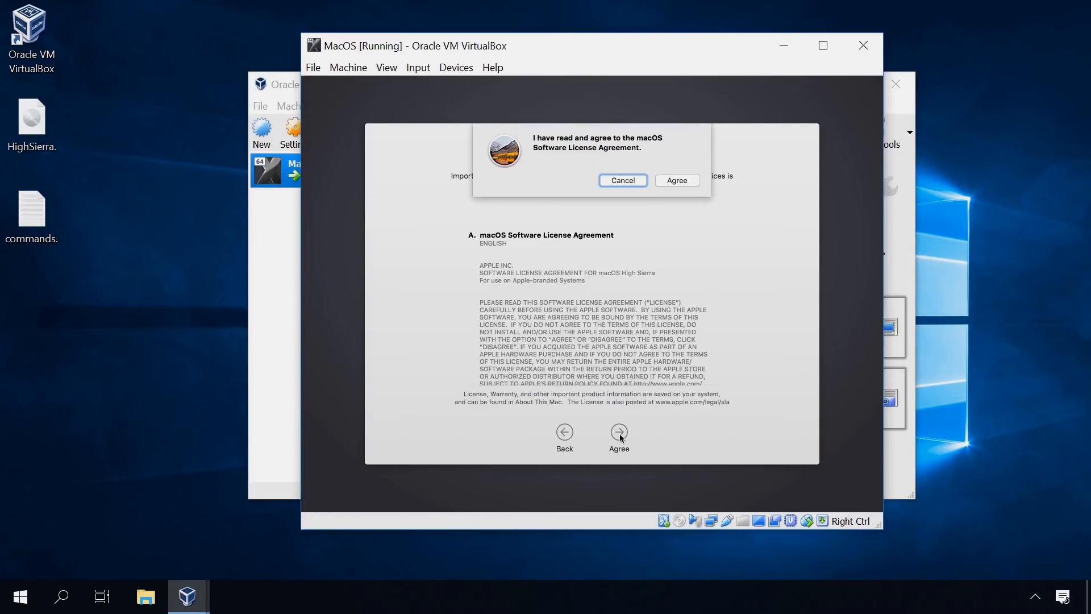
click(677, 180)
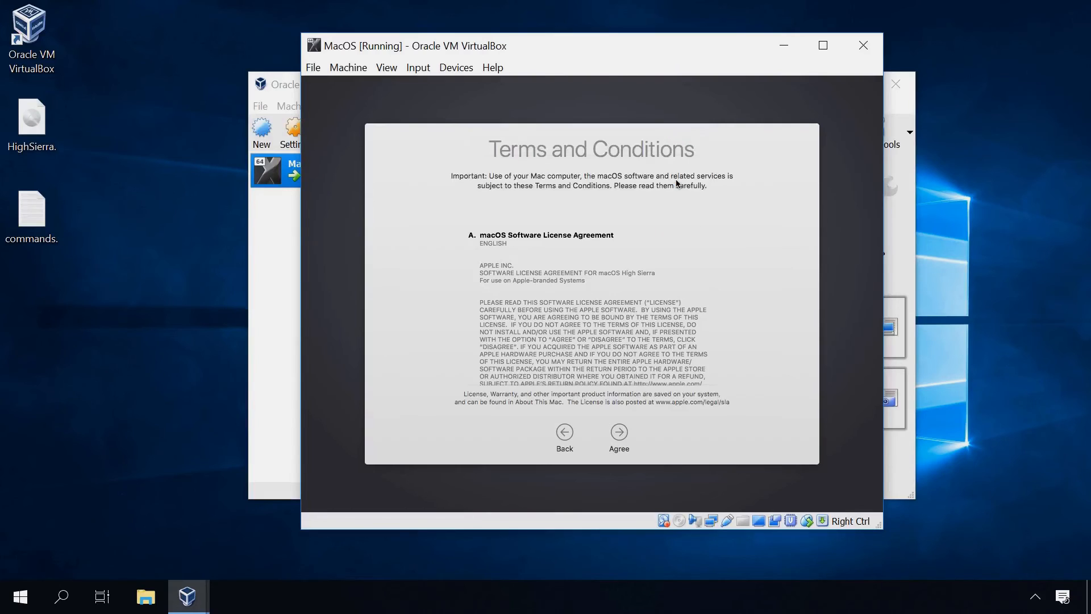
Create a local account with full name and account name 'user' plus its password
text(user)
key(Tab)
key(Tab)
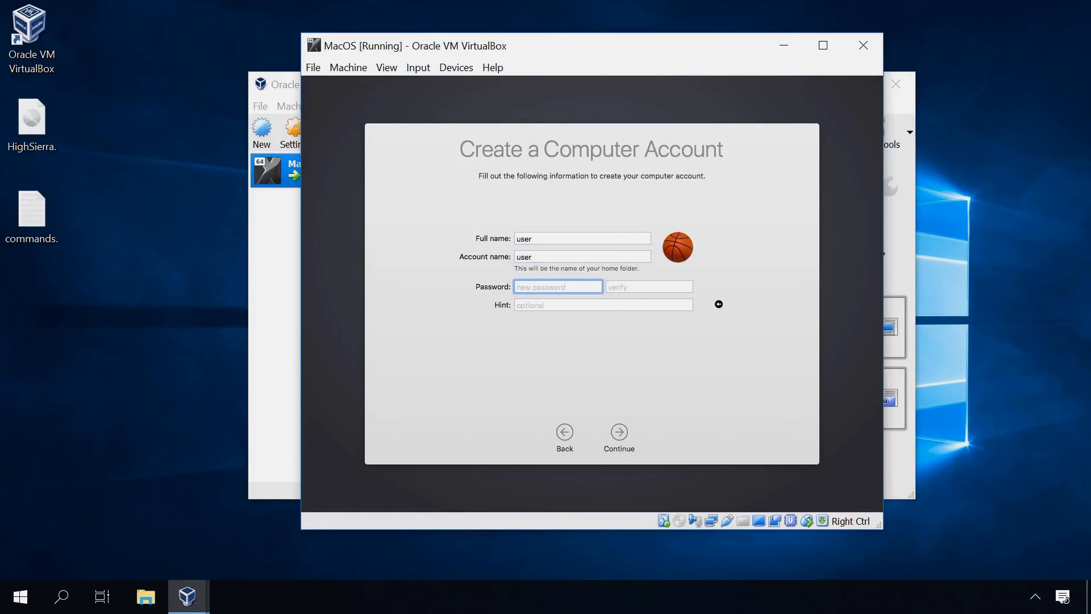
text(user)
key(Tab)
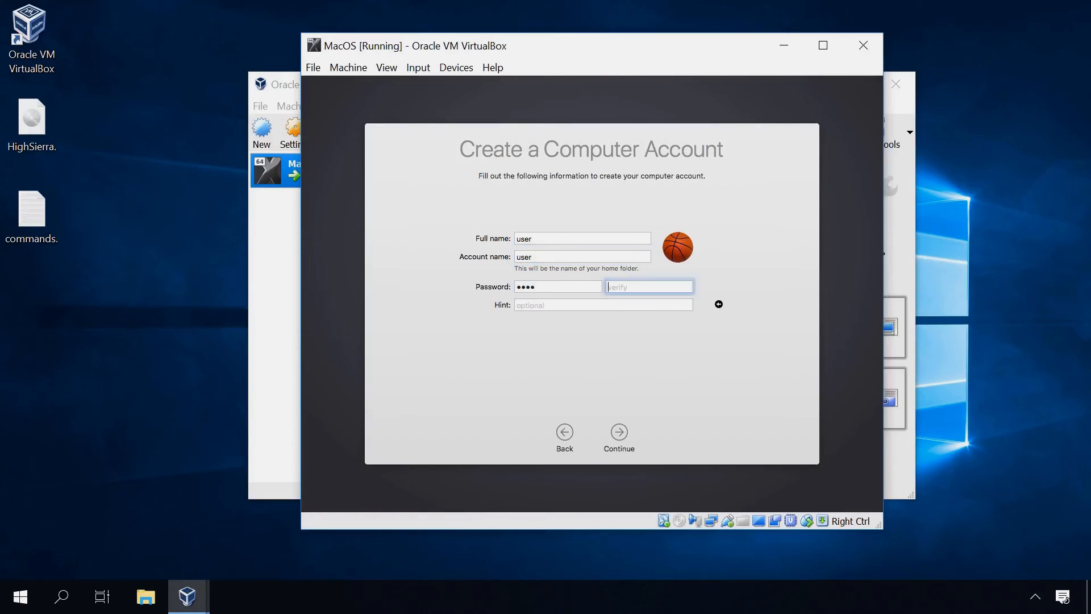
text(user)
key(Tab)
text(us)
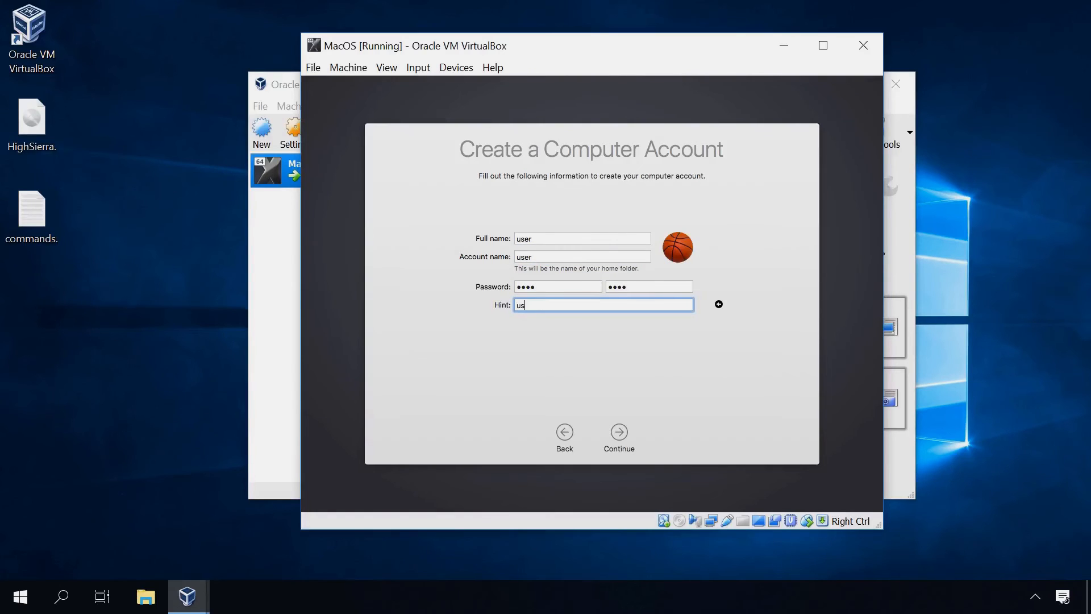
click(621, 434)
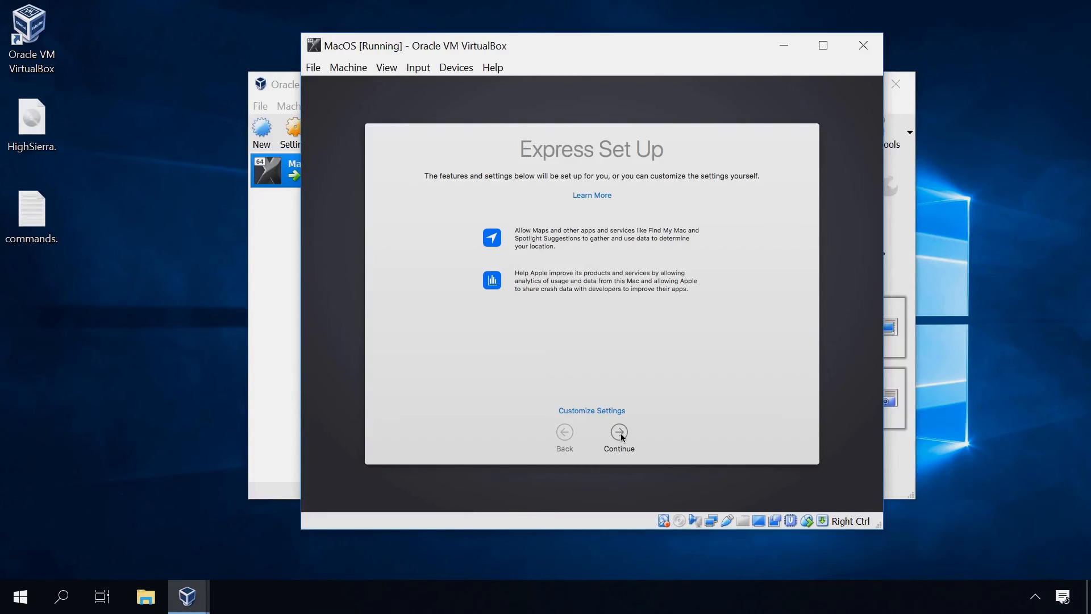
Accept Express Set Up defaults and identify the keyboard as ANSI by pressing Z and slash
click(619, 432)
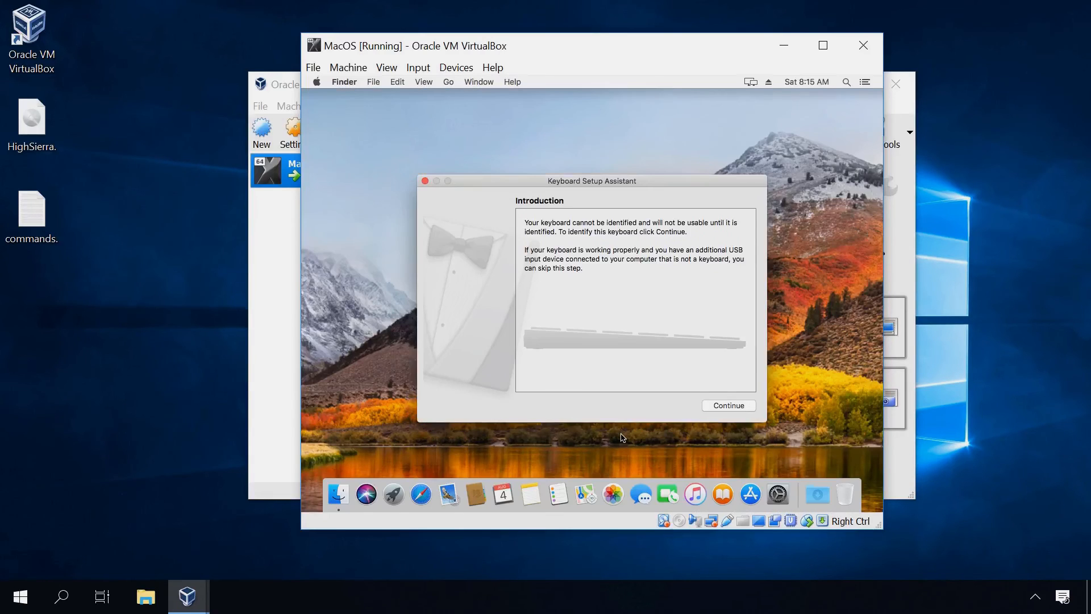
click(731, 405)
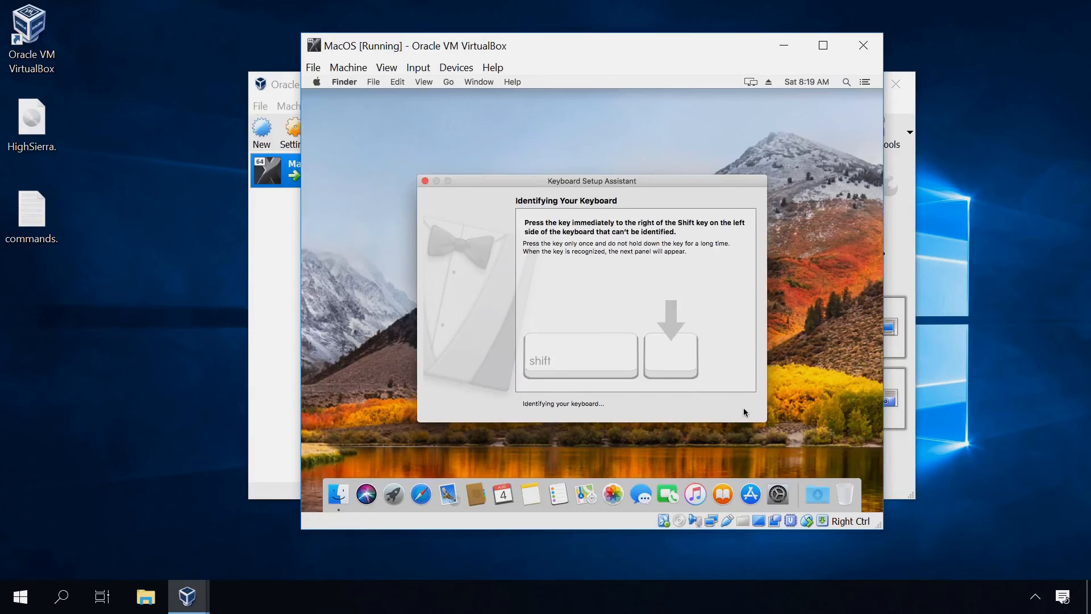
key(z)
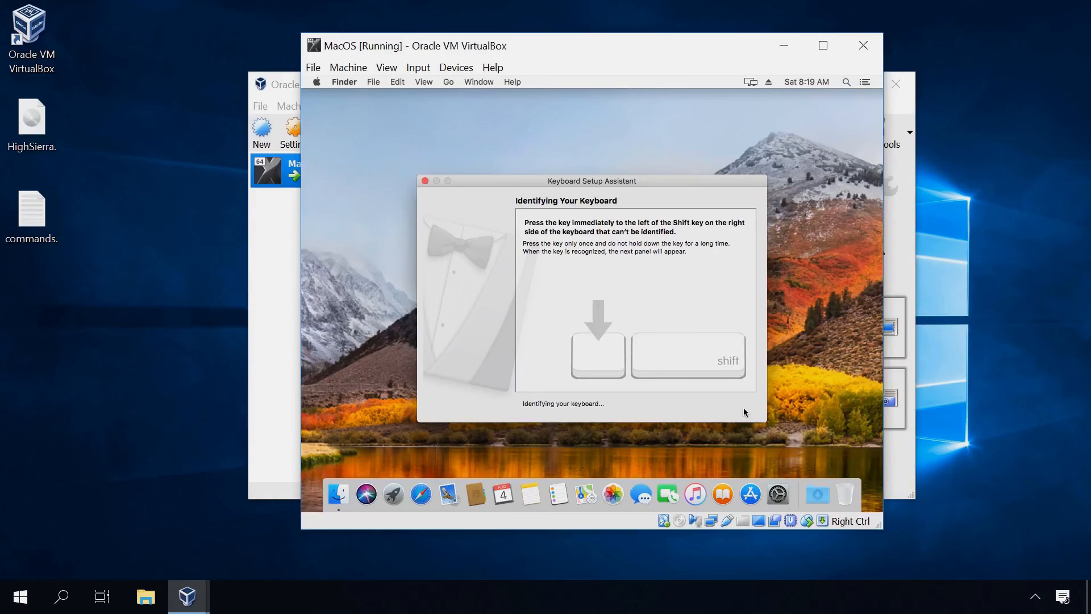
key(slash)
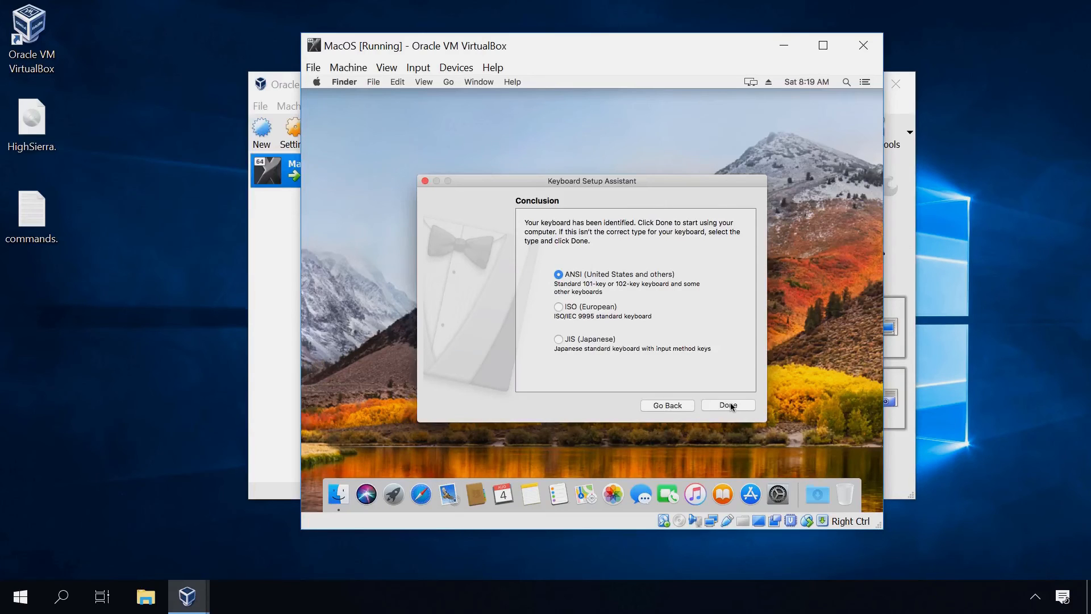
click(731, 405)
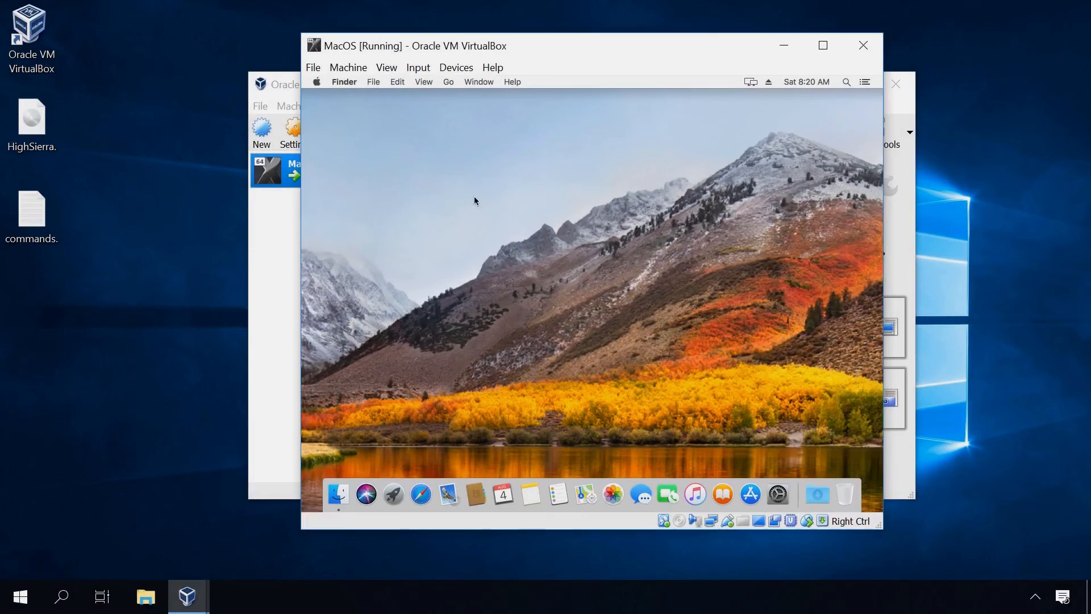
click(318, 84)
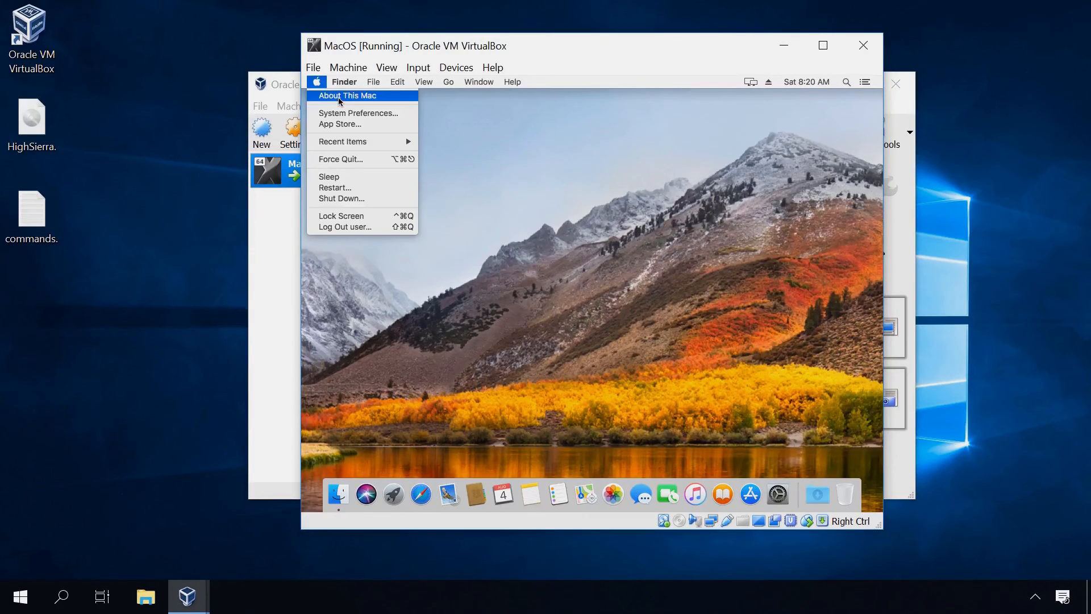
click(339, 97)
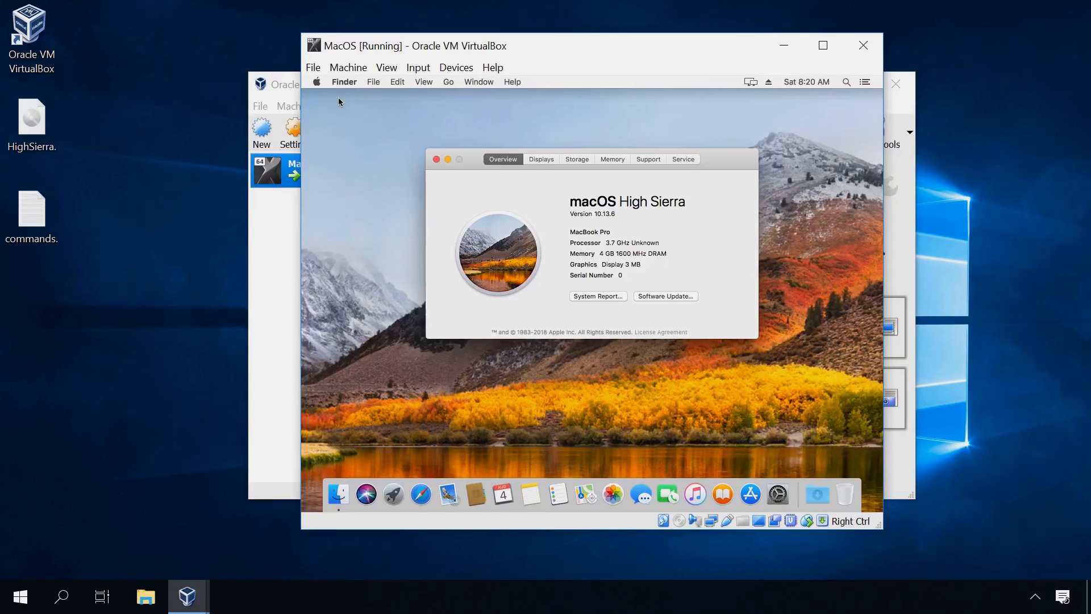
click(553, 161)
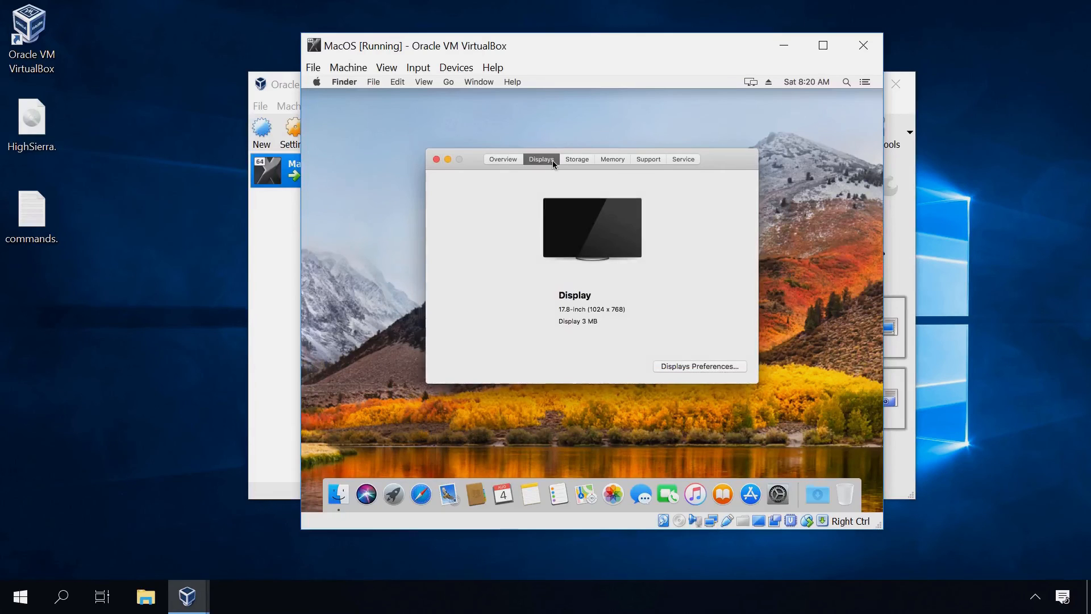
click(680, 367)
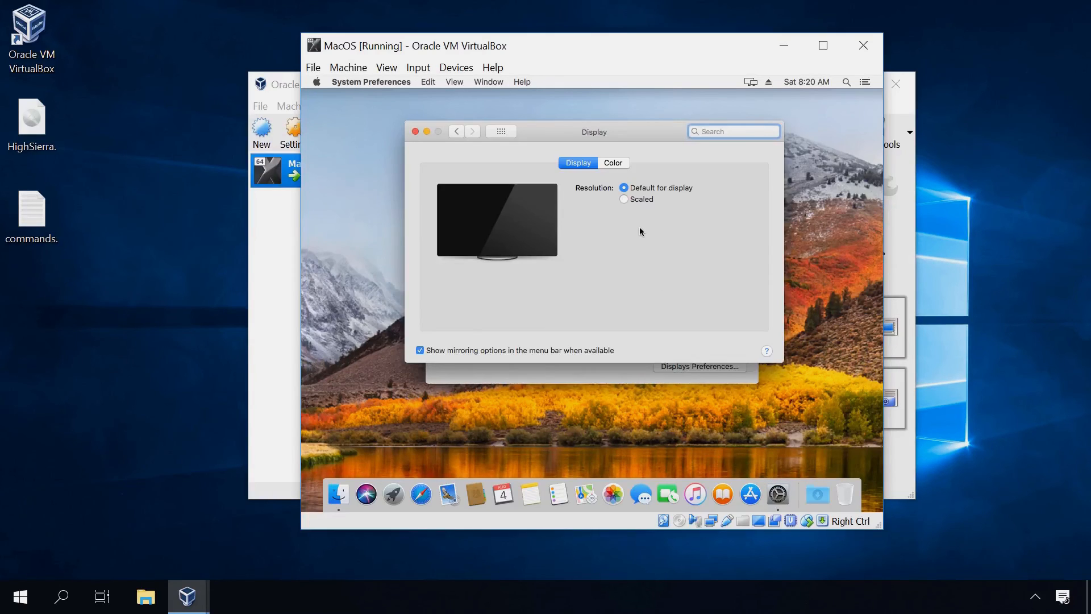
click(636, 201)
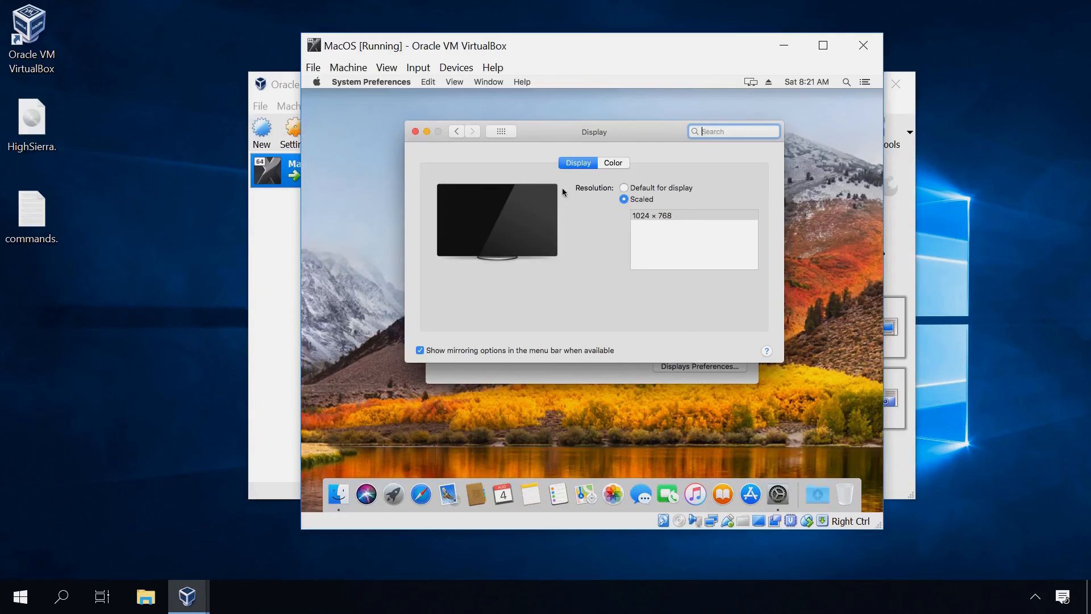
click(416, 133)
click(436, 160)
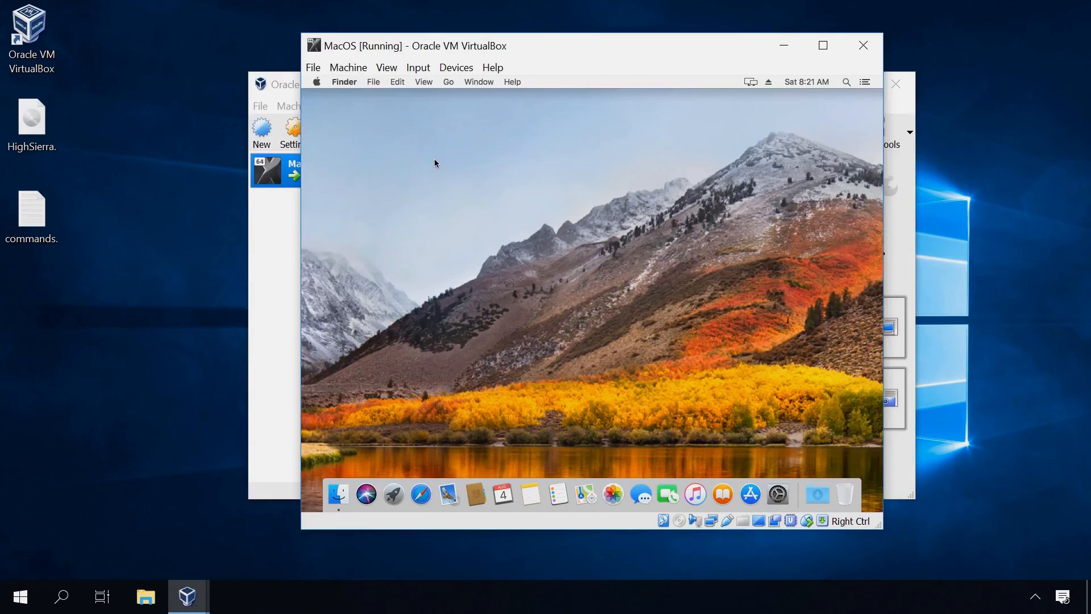
Shut down the macOS virtual machine and close the VirtualBox Manager
click(316, 82)
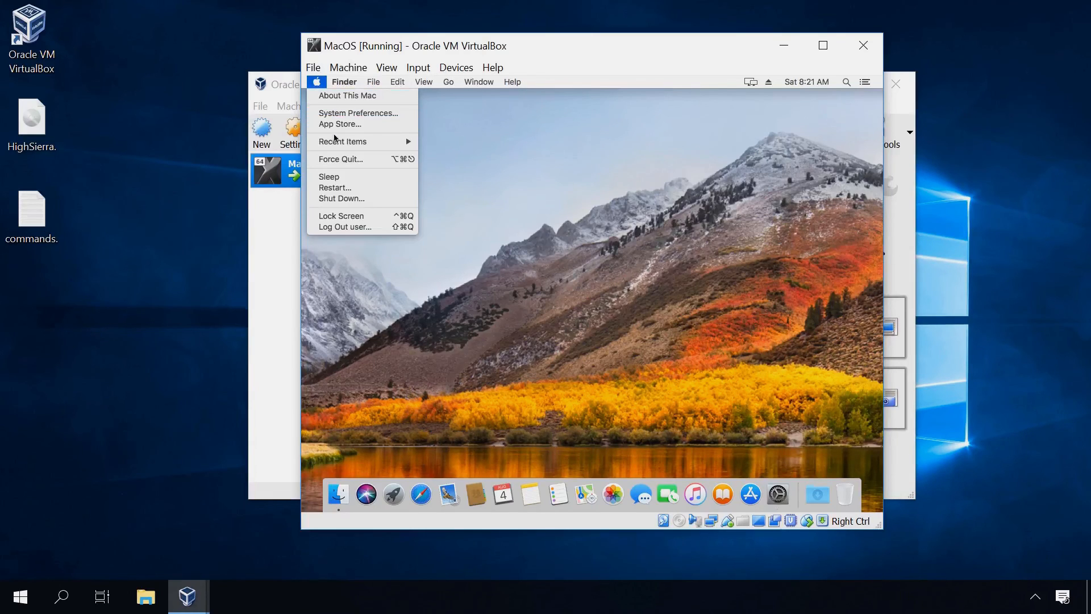
click(349, 199)
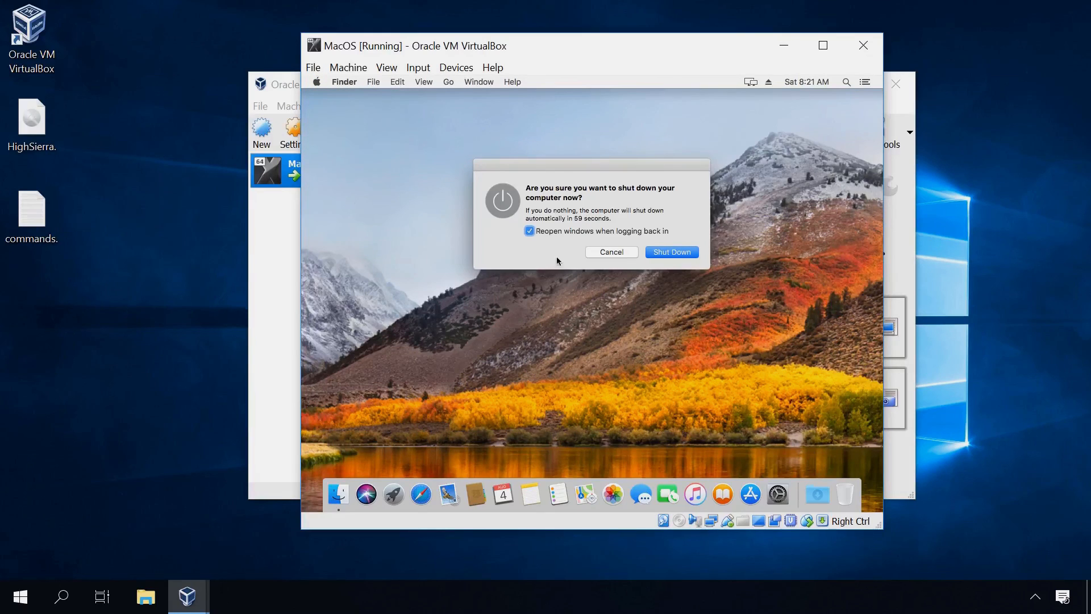
click(671, 252)
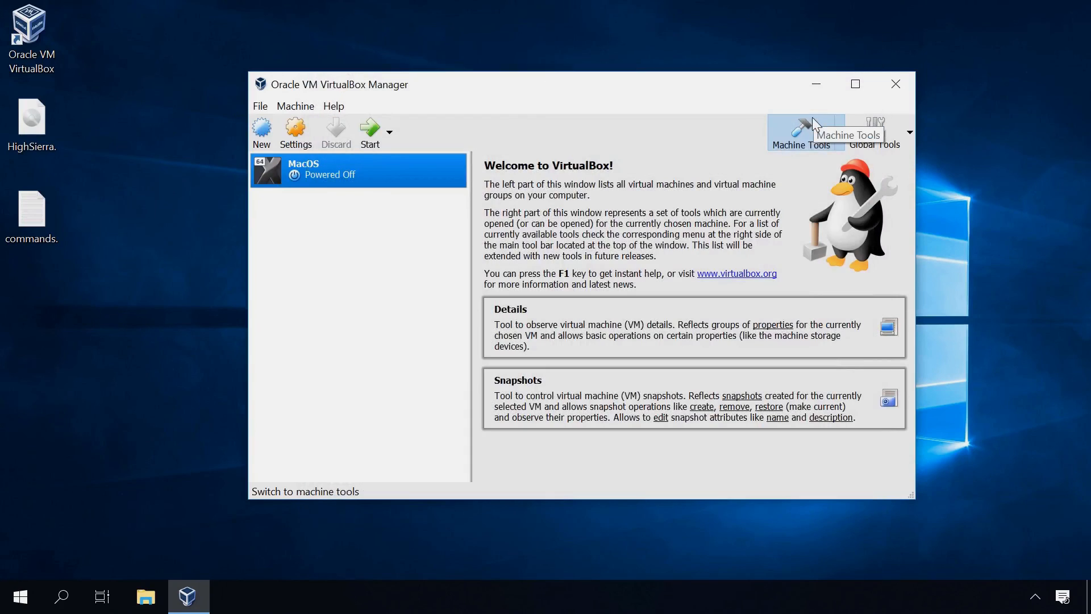
click(895, 83)
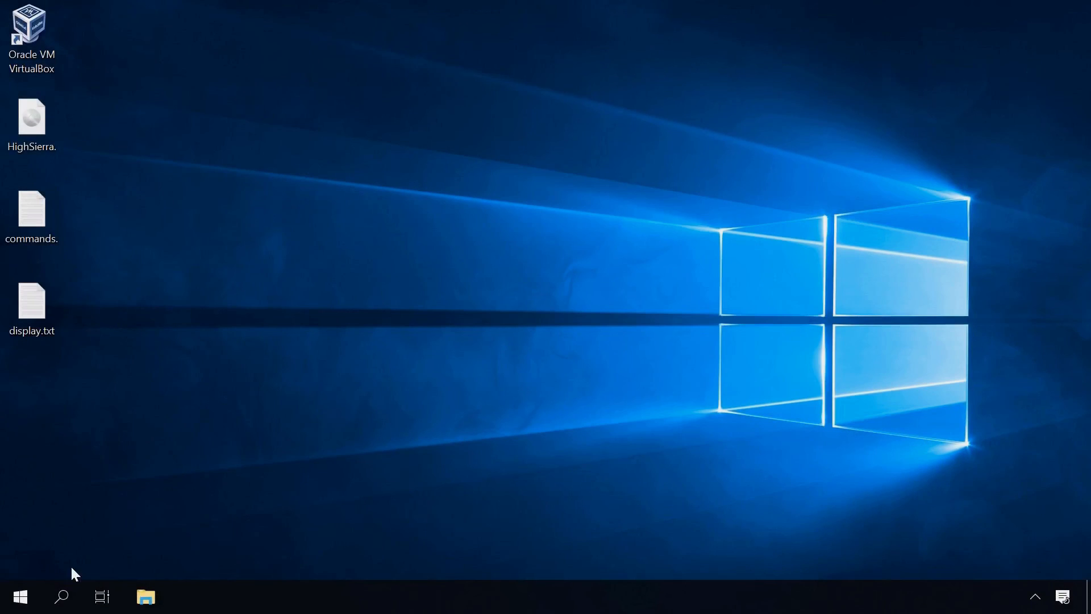
Launch Command Prompt as administrator from Windows search and move its window aside
click(52, 606)
text(c)
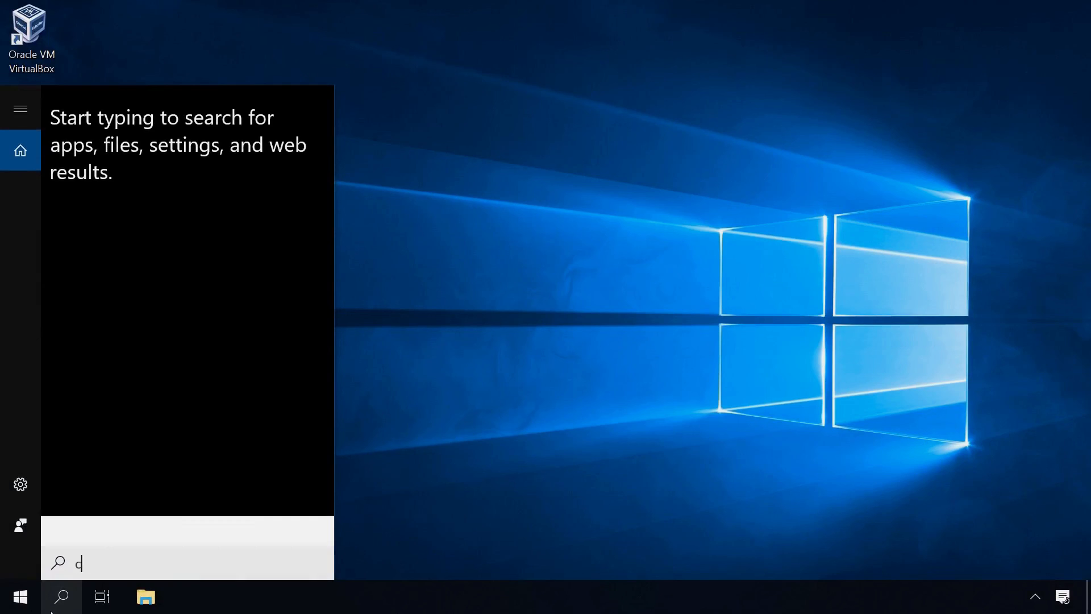
text(md)
right_click(193, 169)
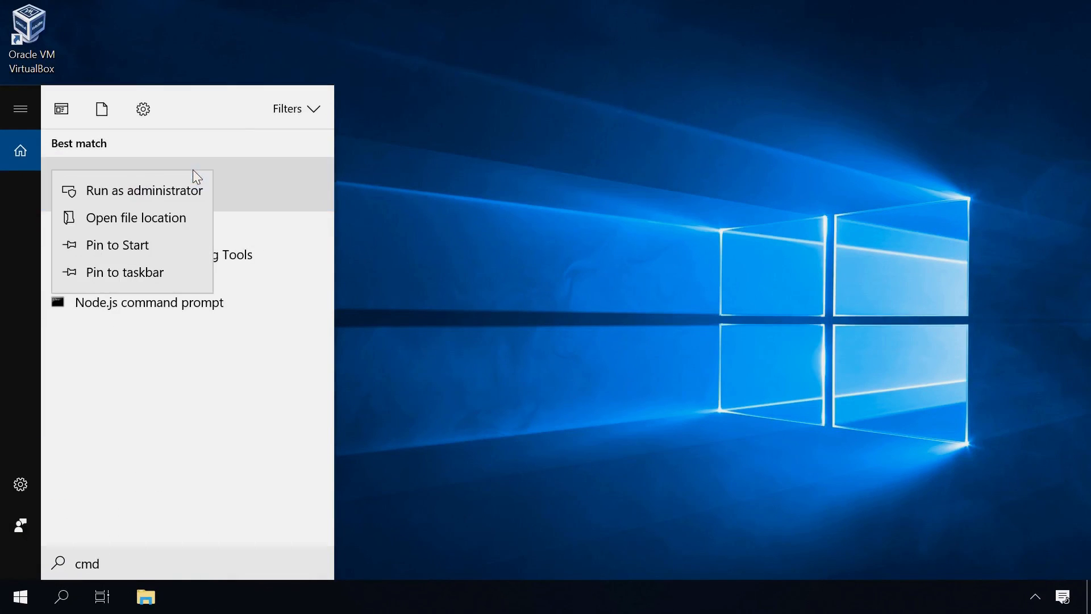
click(176, 188)
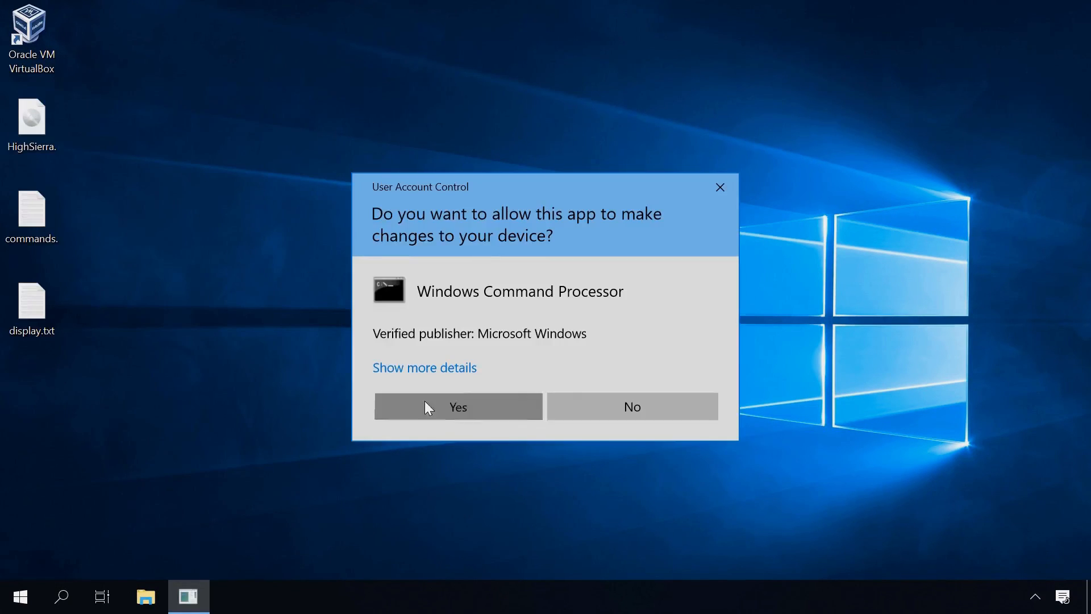
click(428, 407)
drag(256, 88, 5, 211)
Open display.txt and run its cd command in Command Prompt
double_click(34, 302)
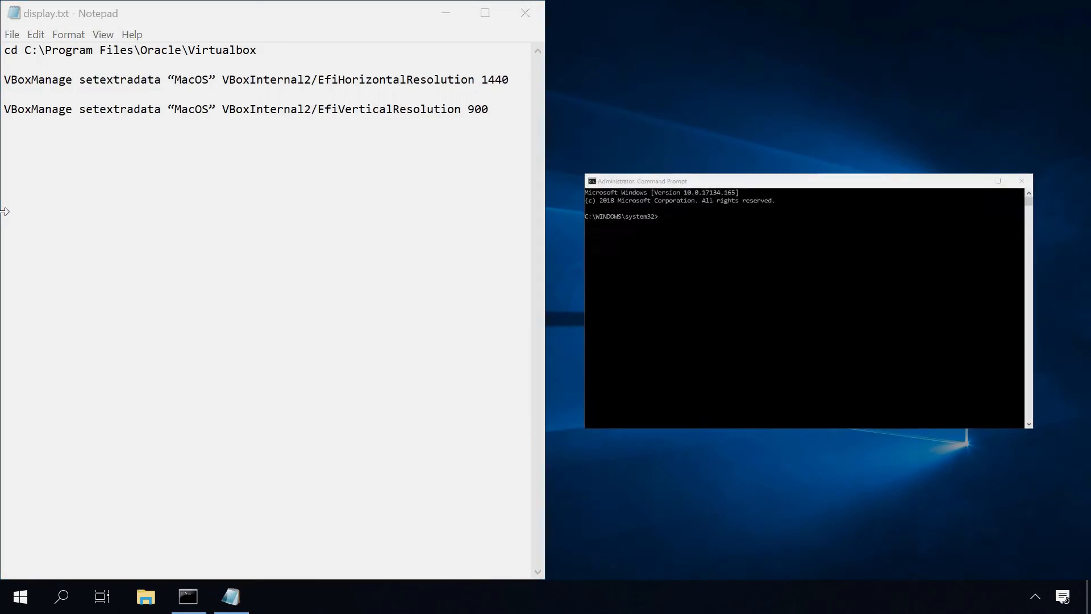
click(711, 263)
click(295, 55)
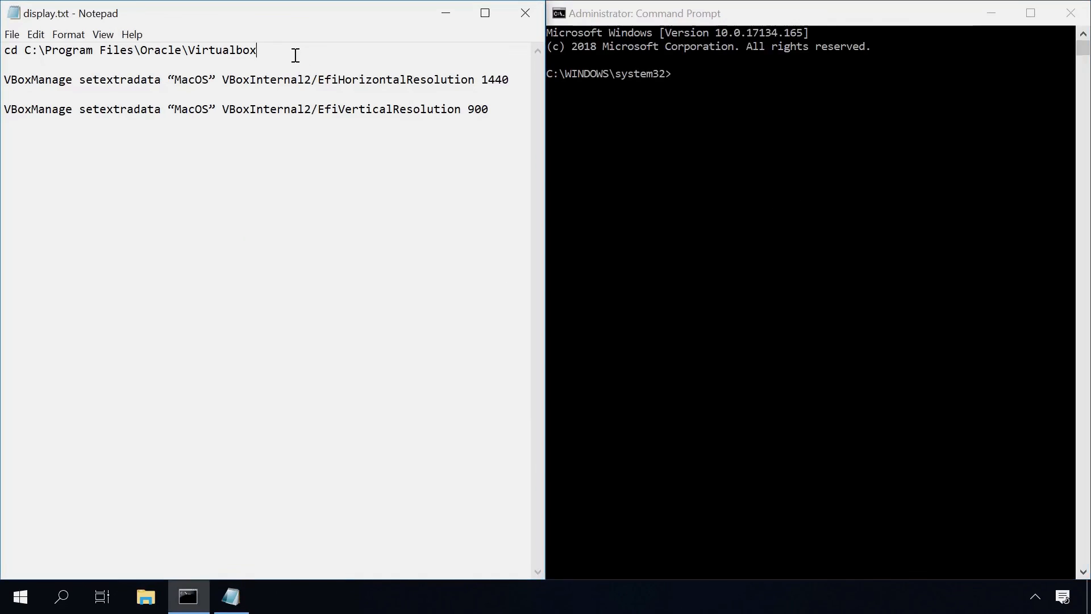
drag(273, 48, 3, 50)
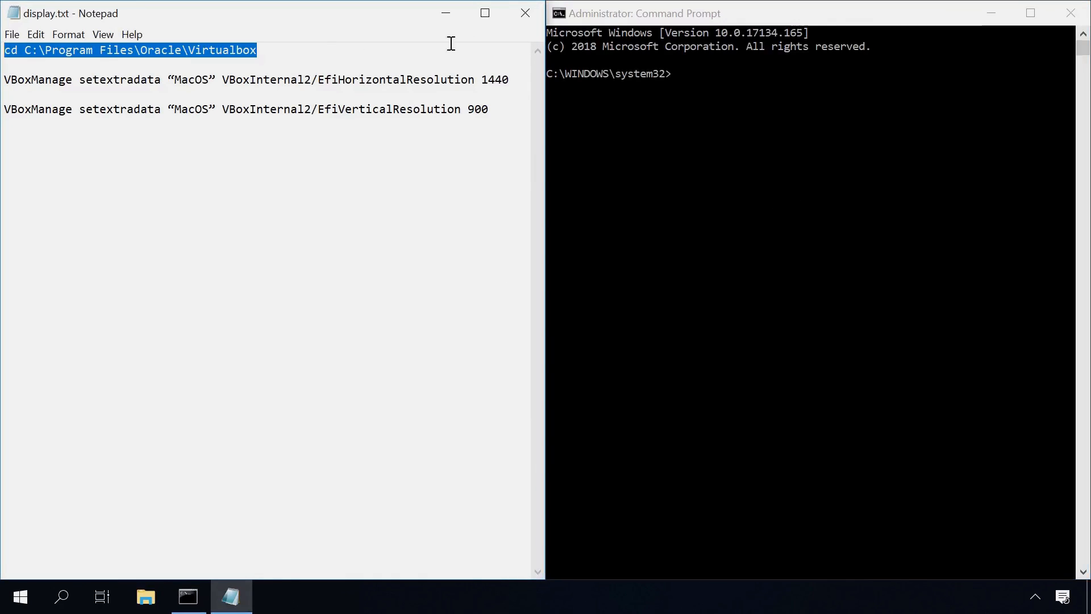
key(ctrl+c)
click(632, 17)
key(ctrl+v)
key(Return)
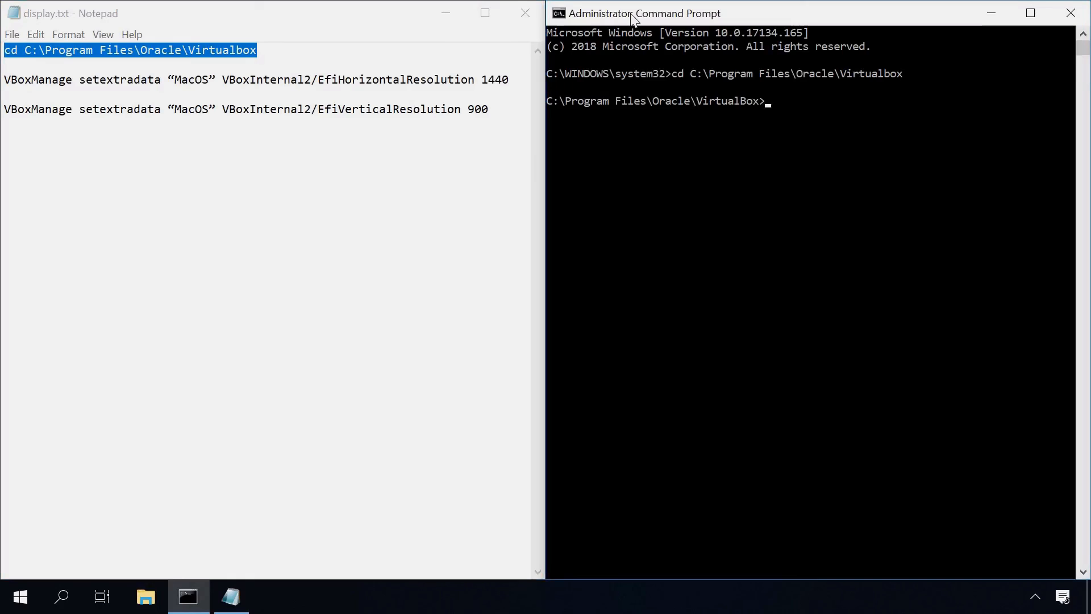
Run the VBoxManage commands setting horizontal resolution 1440 and vertical 900, then close both windows
drag(511, 80, 3, 75)
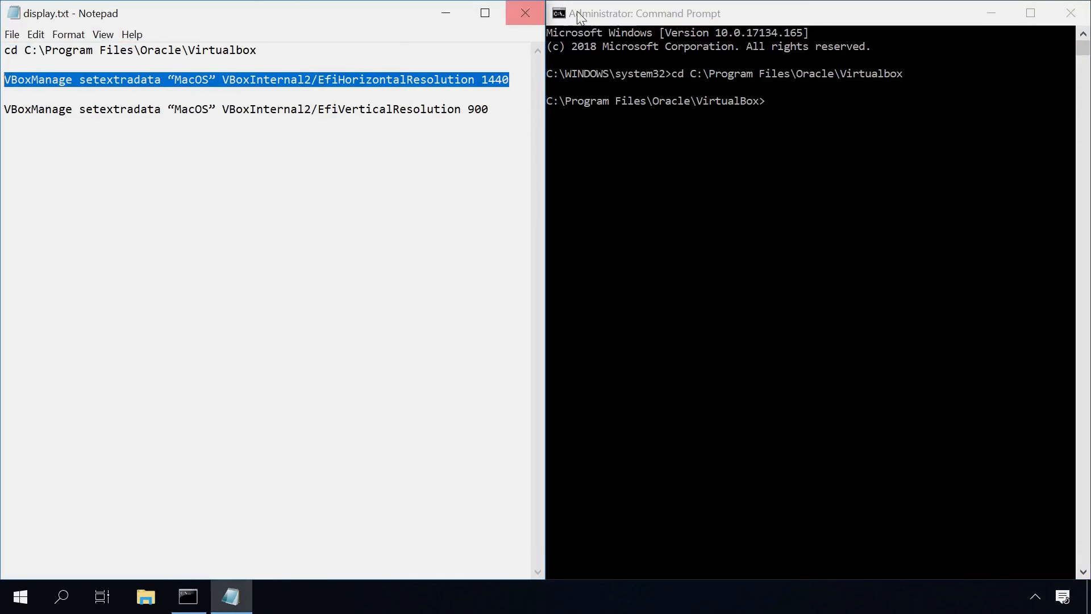
click(594, 12)
key(ctrl+v)
key(Return)
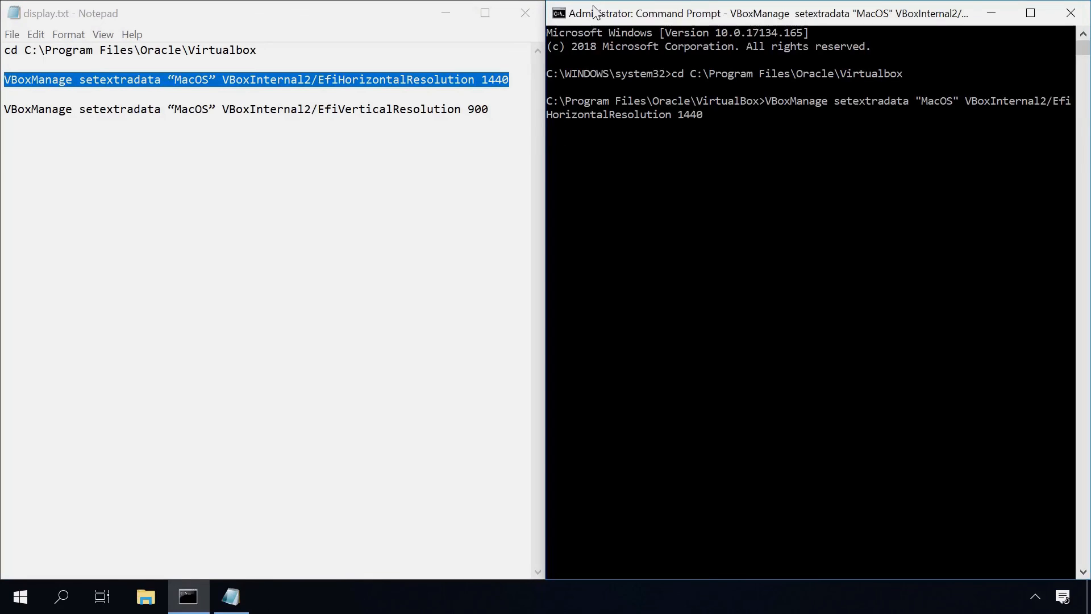
drag(490, 109, 4, 110)
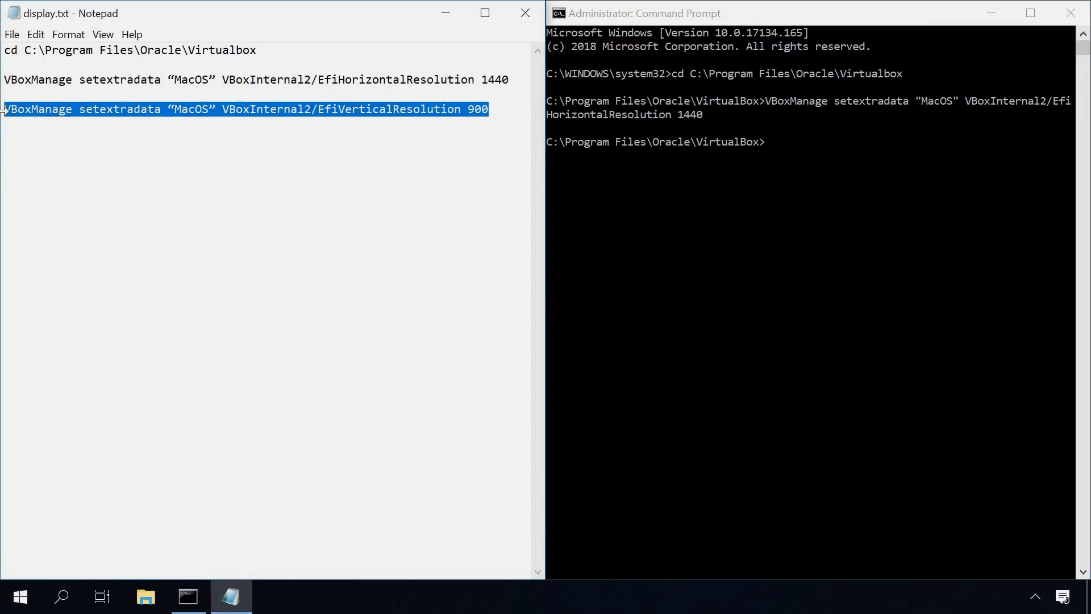
click(639, 7)
key(ctrl+v)
key(Return)
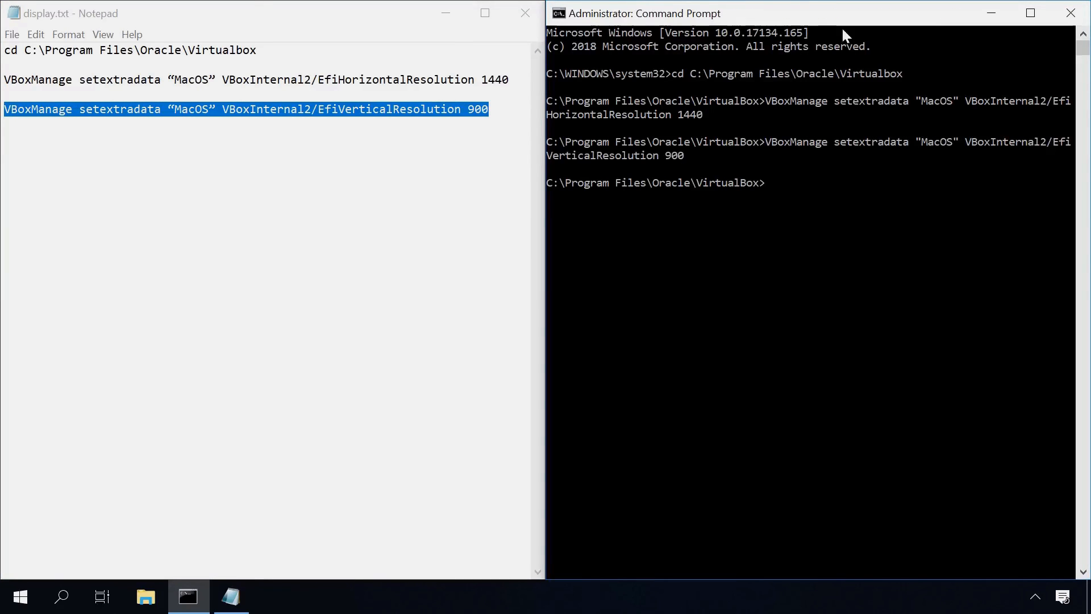
click(1070, 12)
click(532, 13)
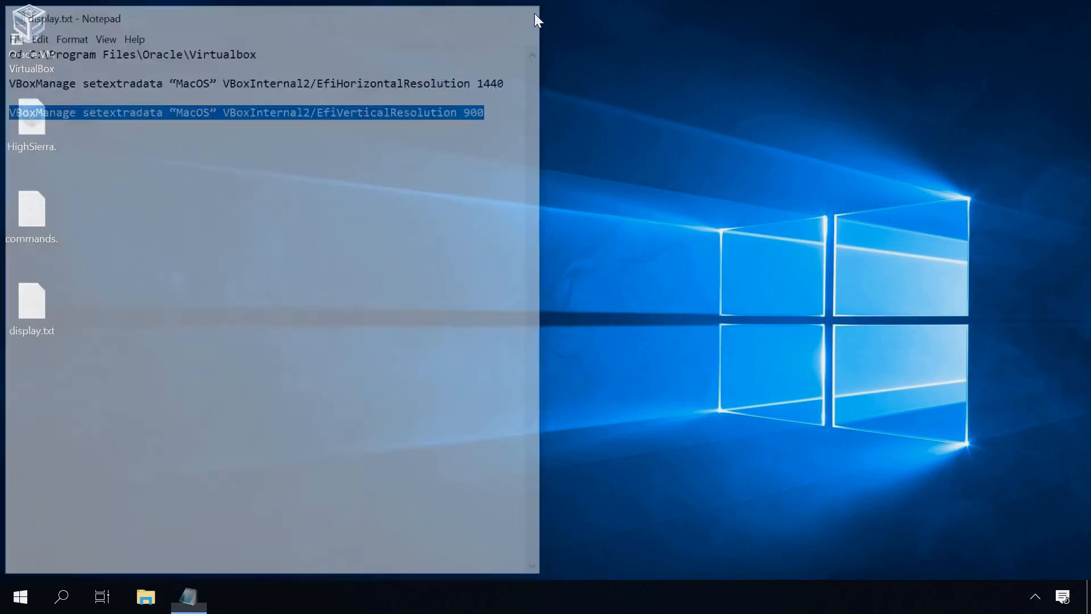
Open VirtualBox, start the MacOS VM, and log in with the account password
double_click(41, 28)
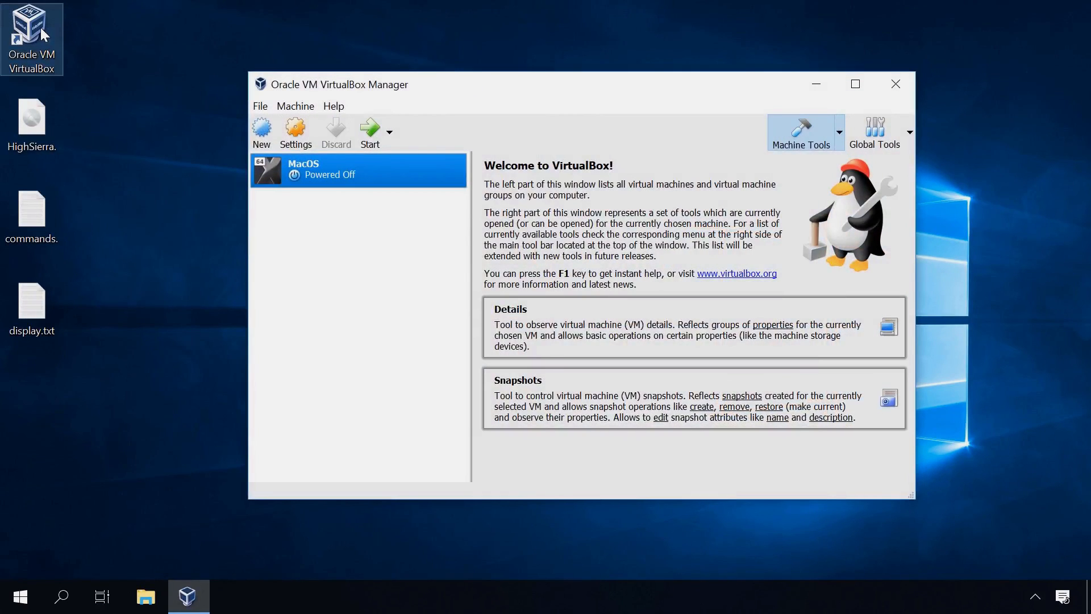
click(369, 134)
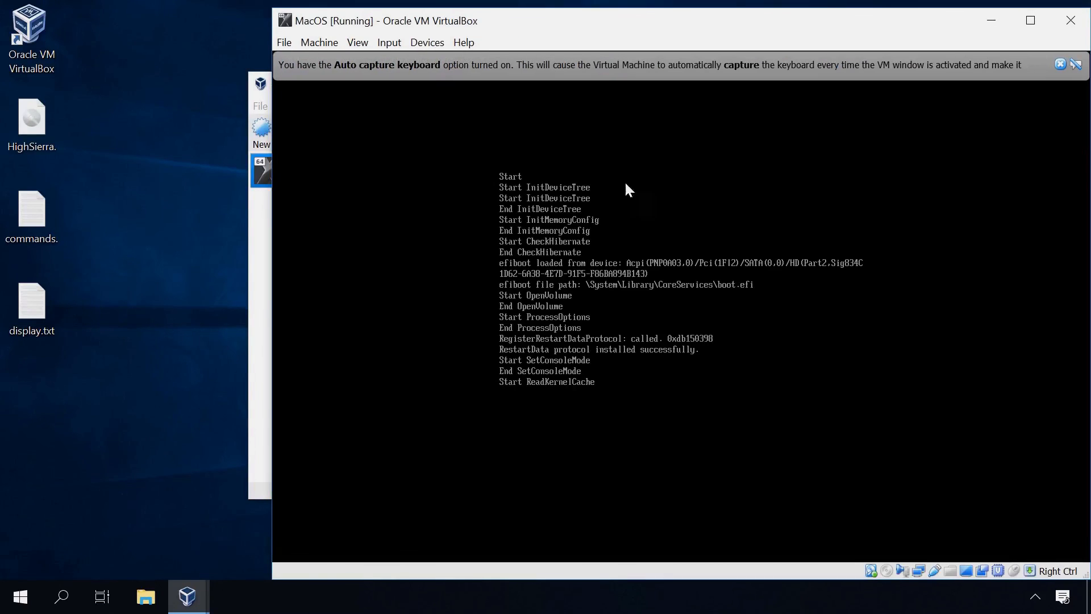
click(1061, 64)
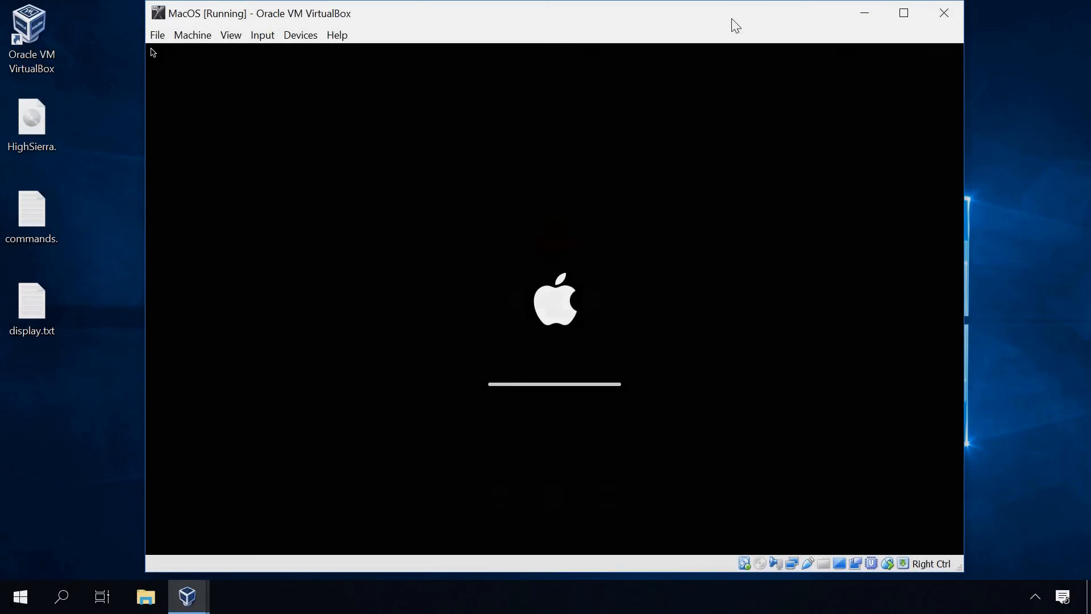
text(•••)
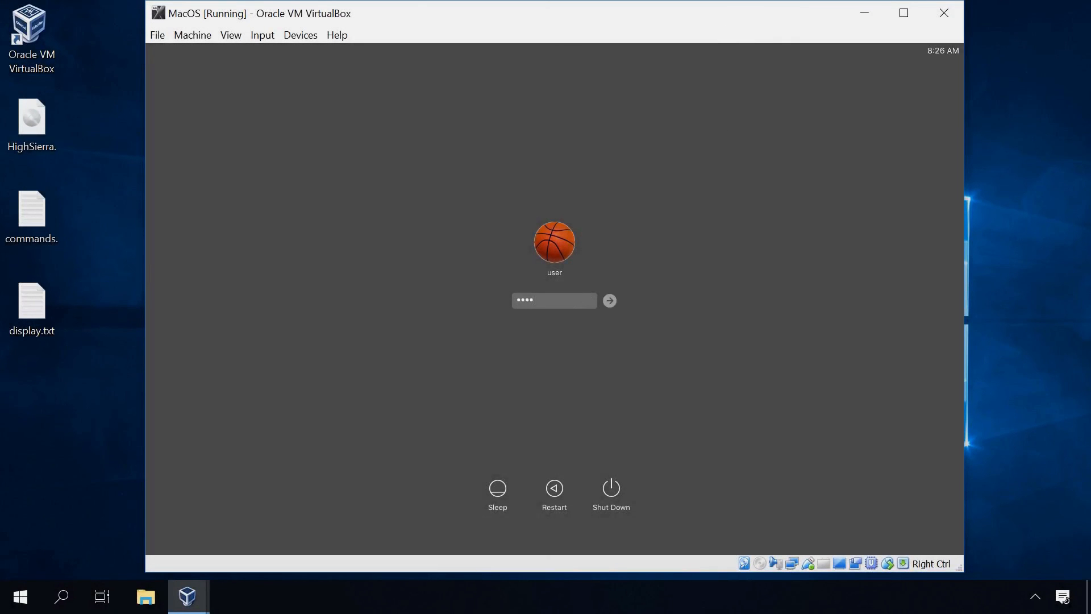
key(Return)
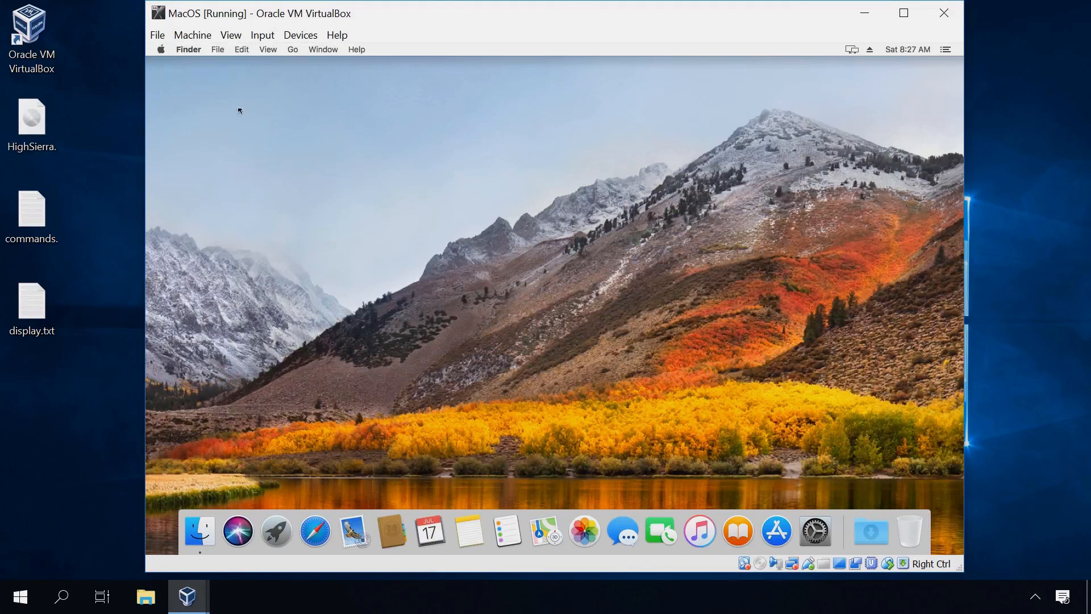
Open About This Mac's Displays tab and highlight the 1440 x 900 resolution
click(161, 49)
click(177, 67)
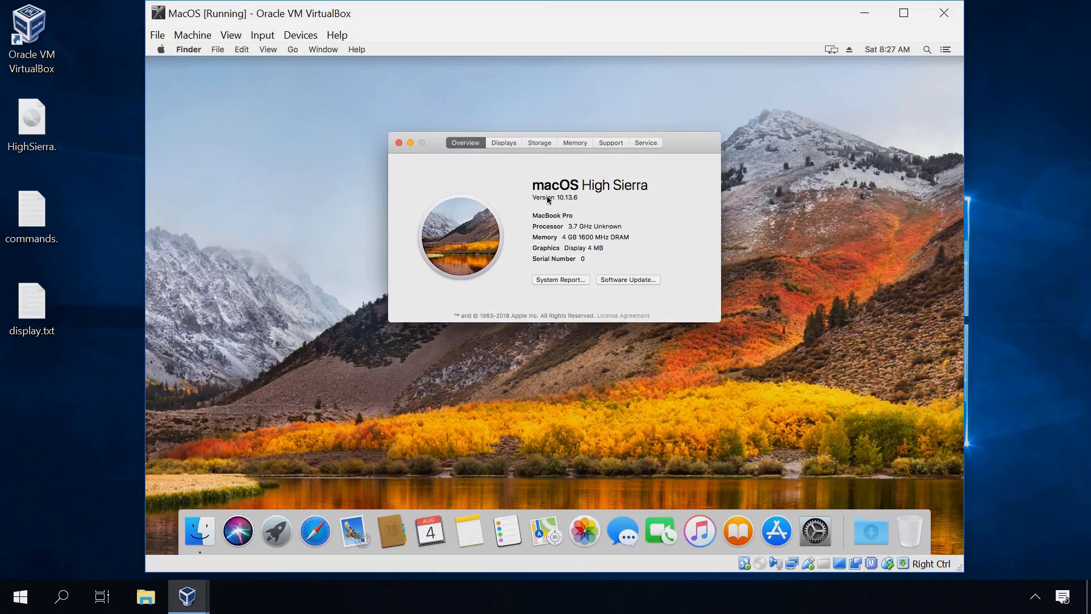
click(507, 143)
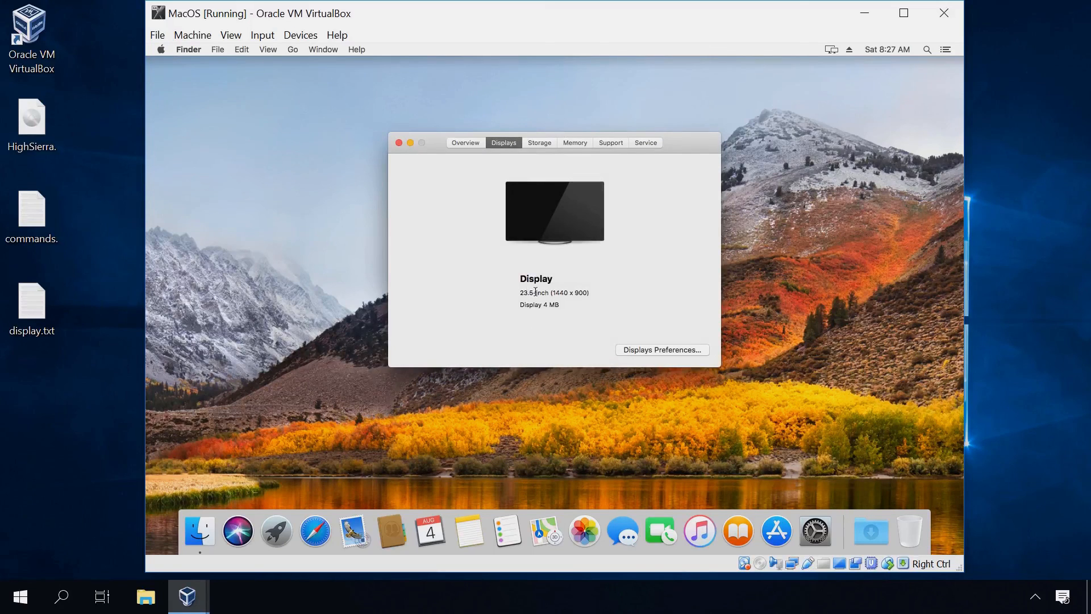
drag(535, 293, 611, 295)
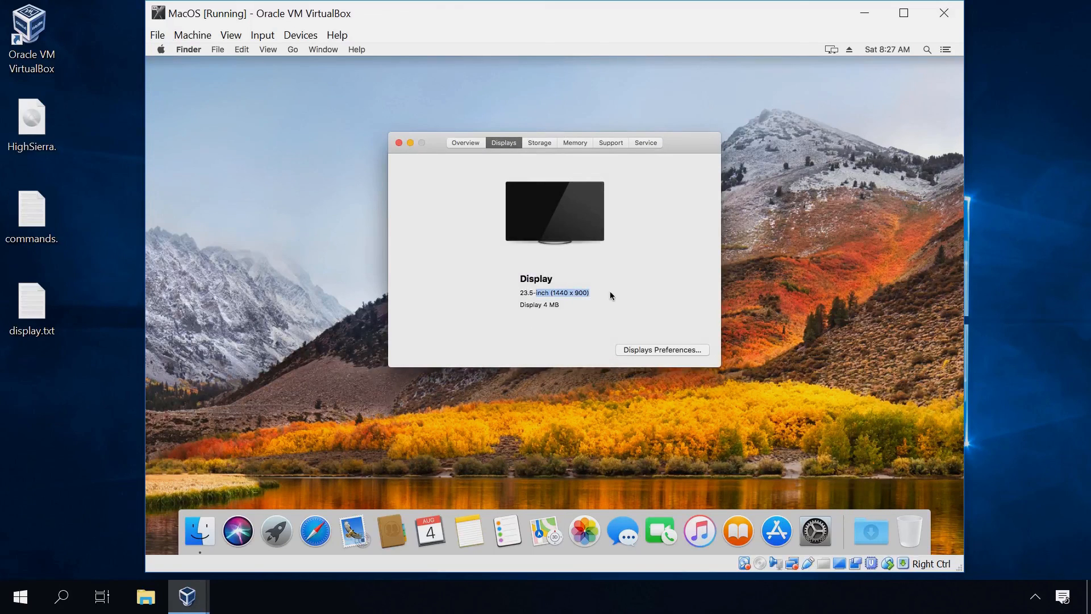